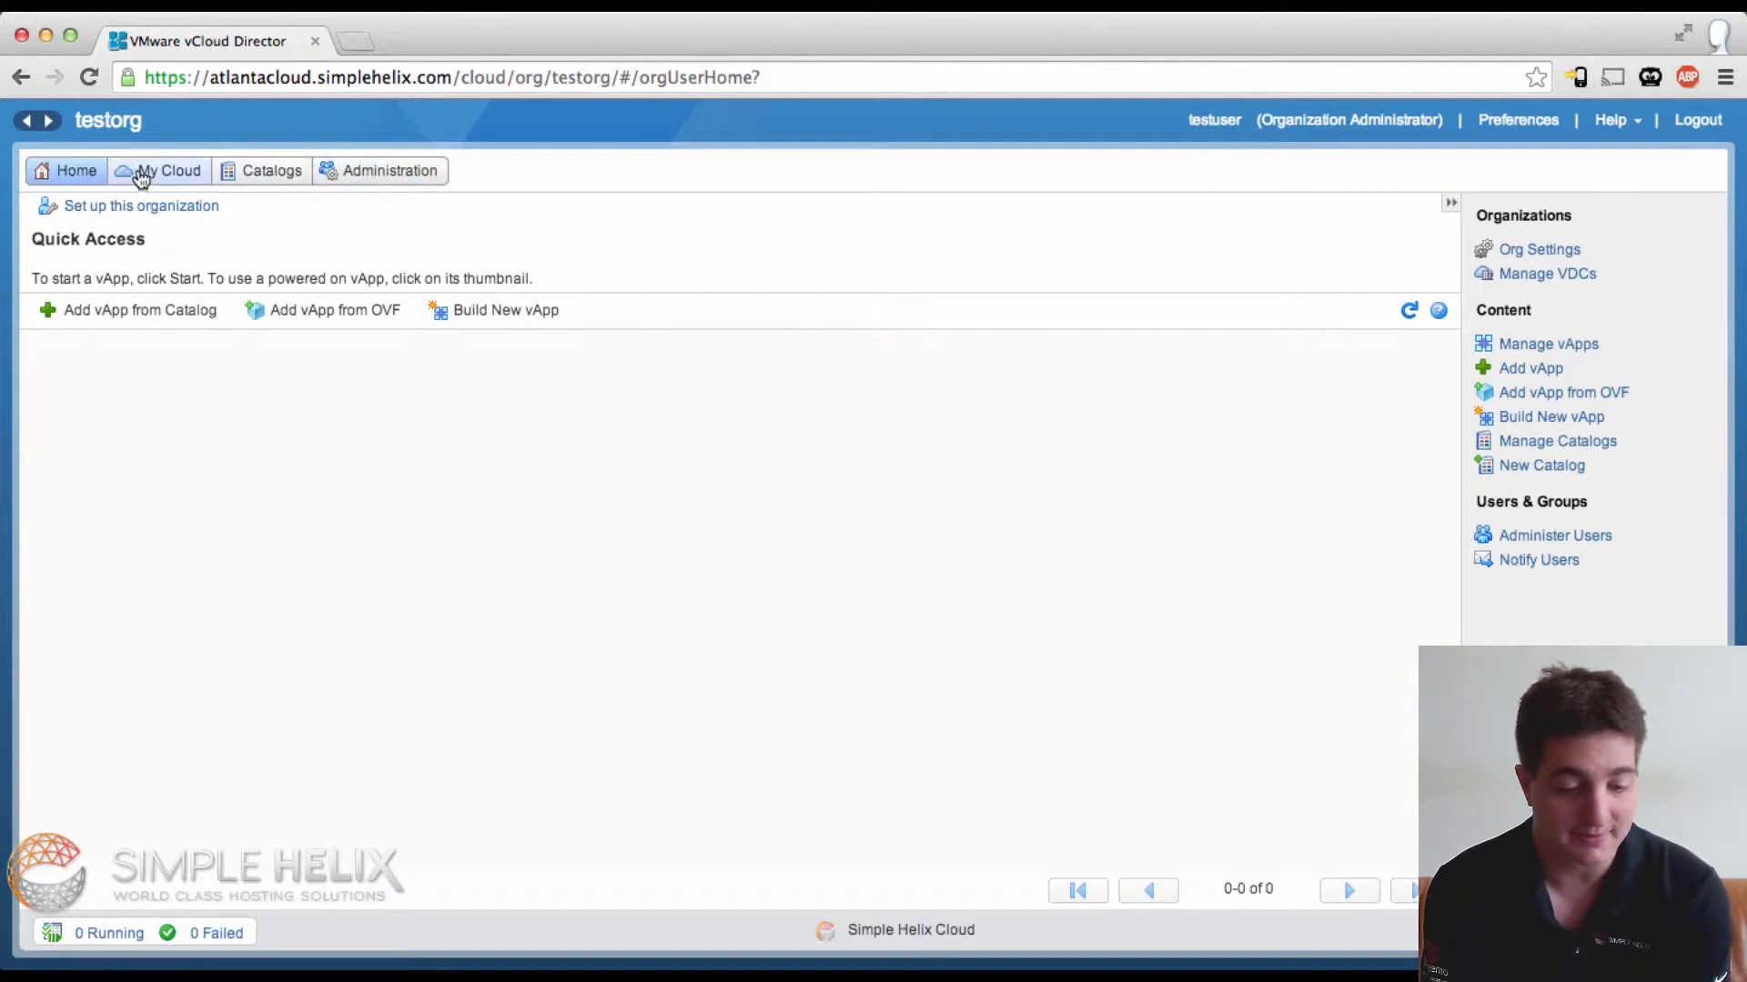
- Review the organization's home, vApps, catalogs and virtual datacenters pages, ending with the list of users
left_click(78, 174)
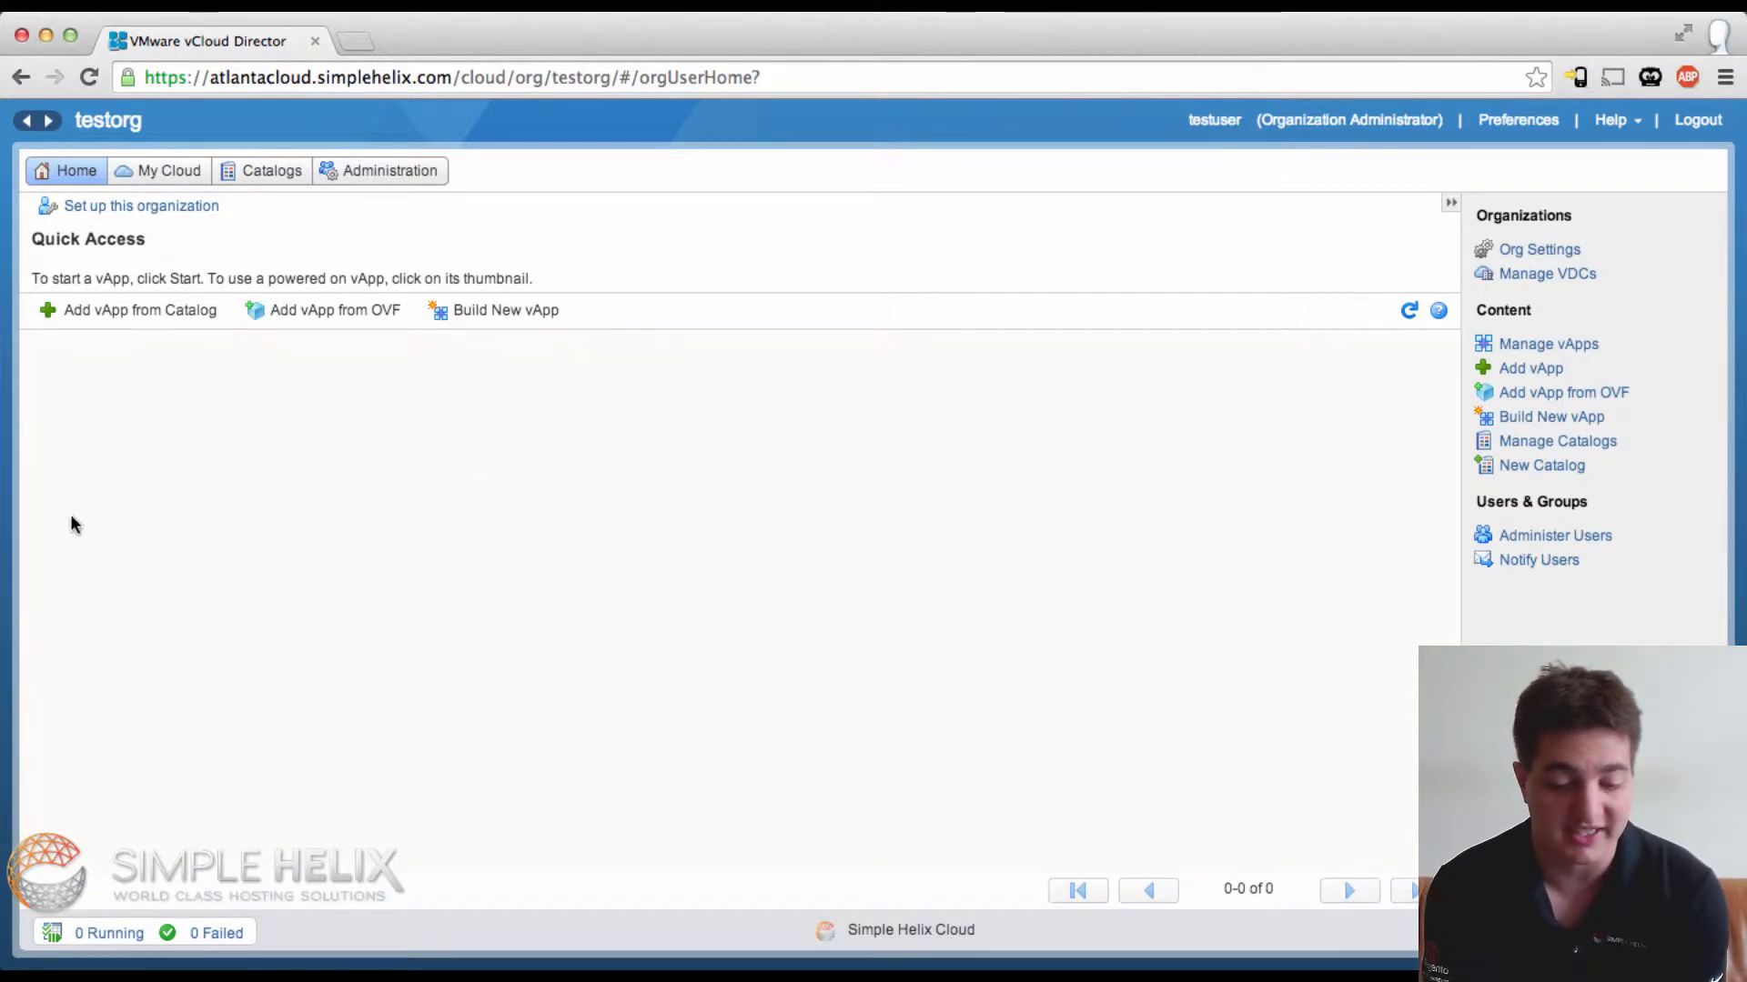
left_click(164, 181)
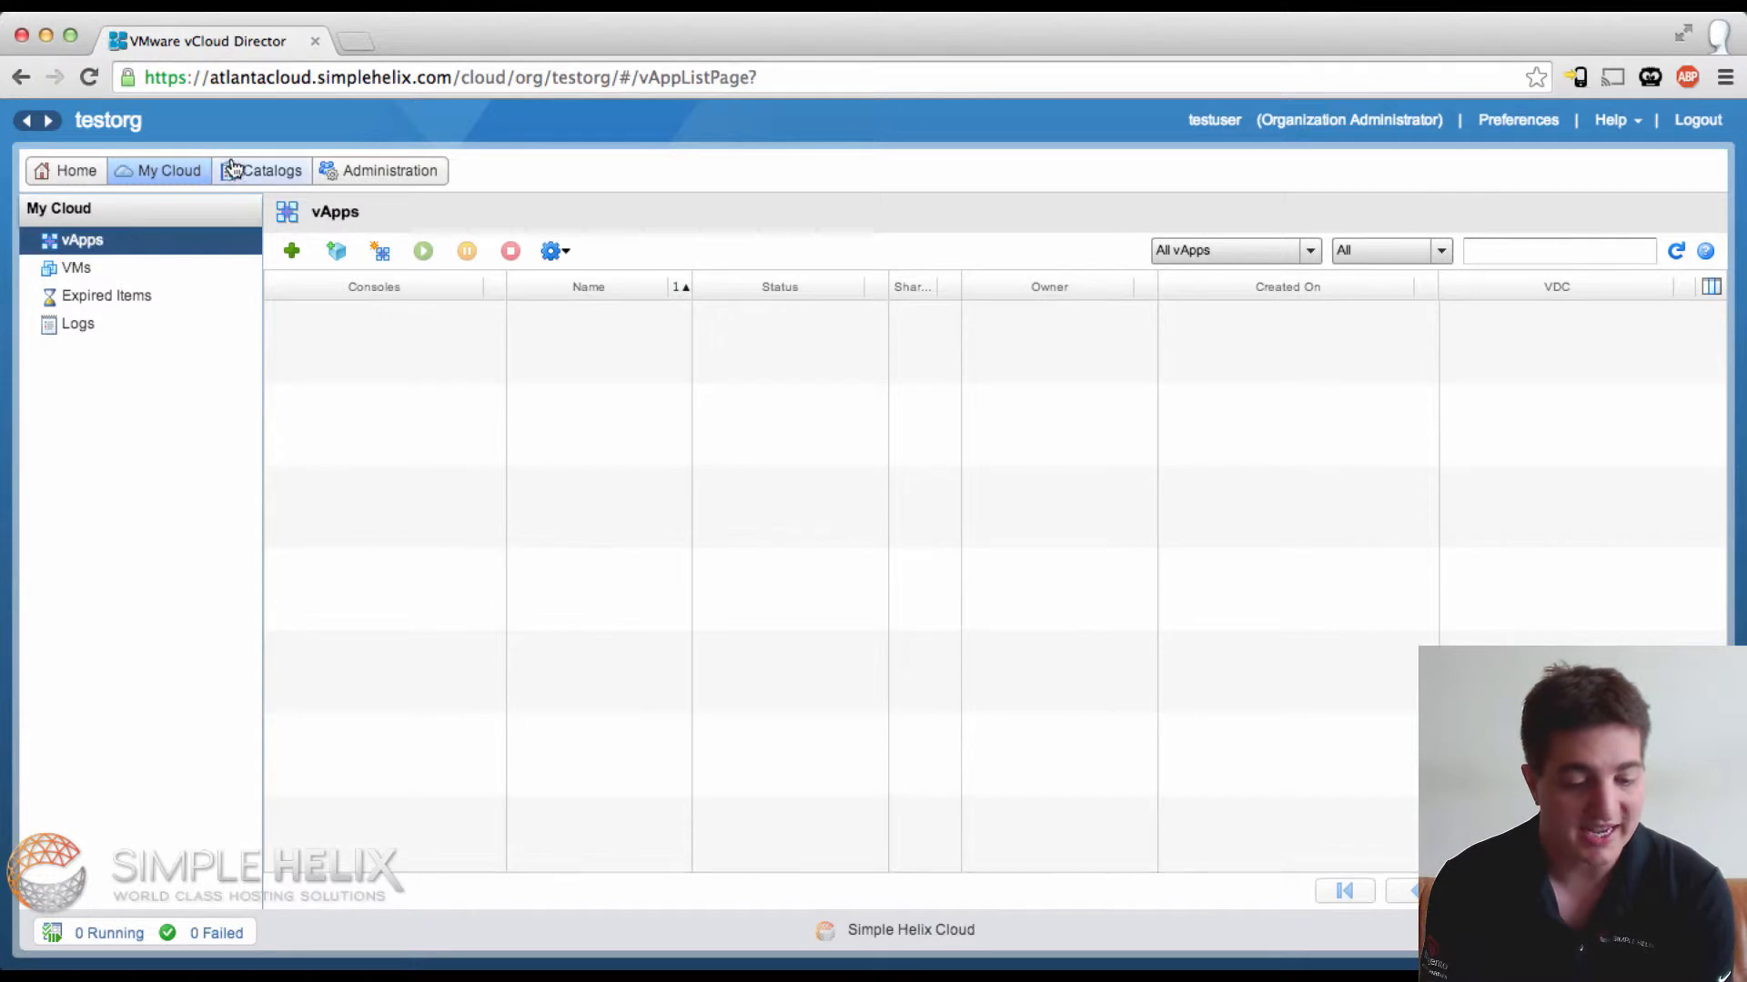
left_click(264, 171)
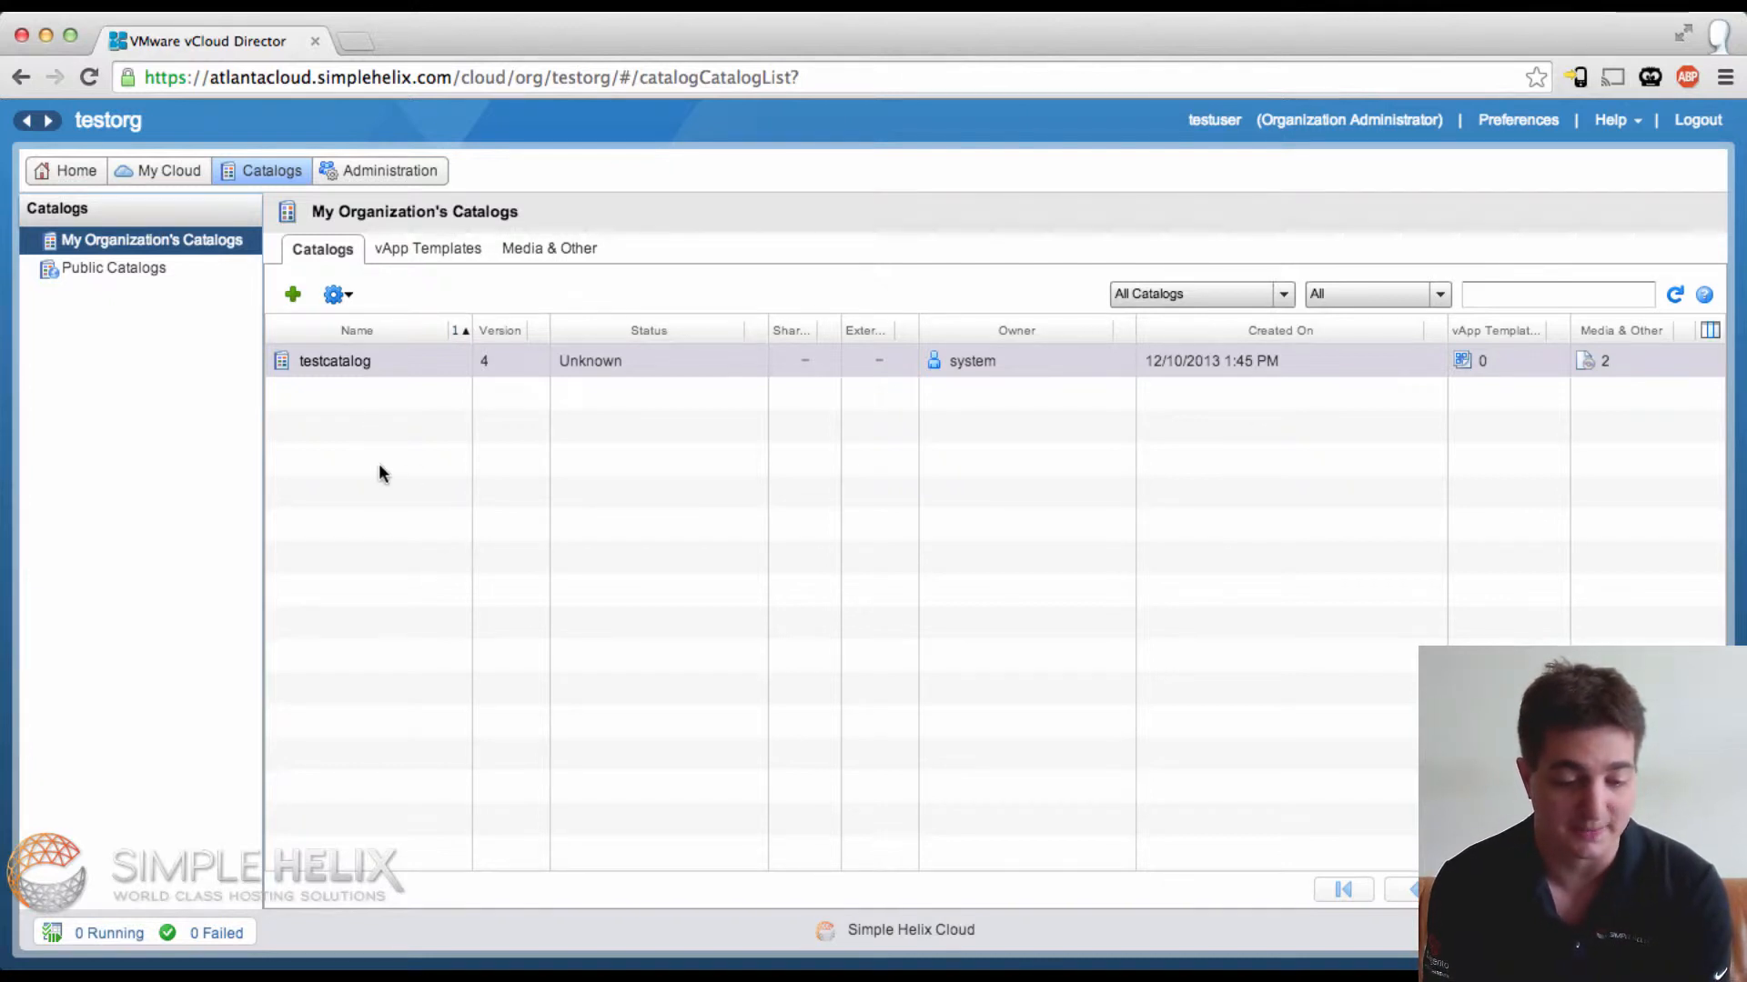
left_click(385, 176)
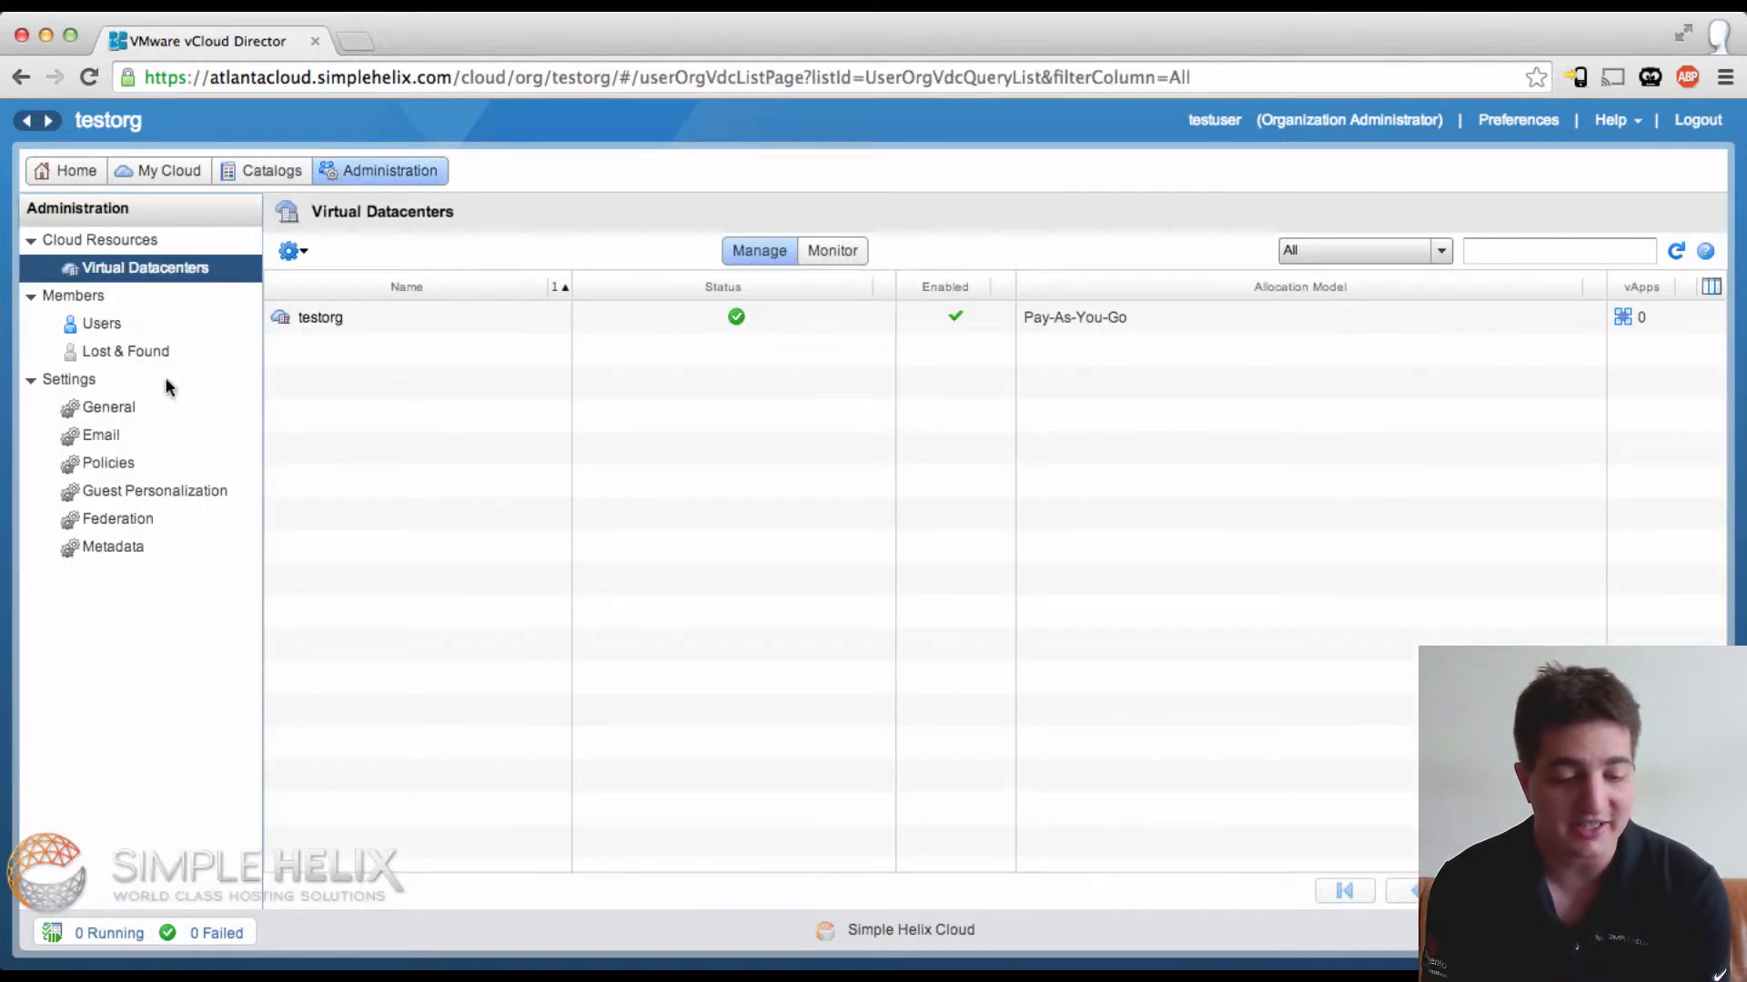
left_click(108, 321)
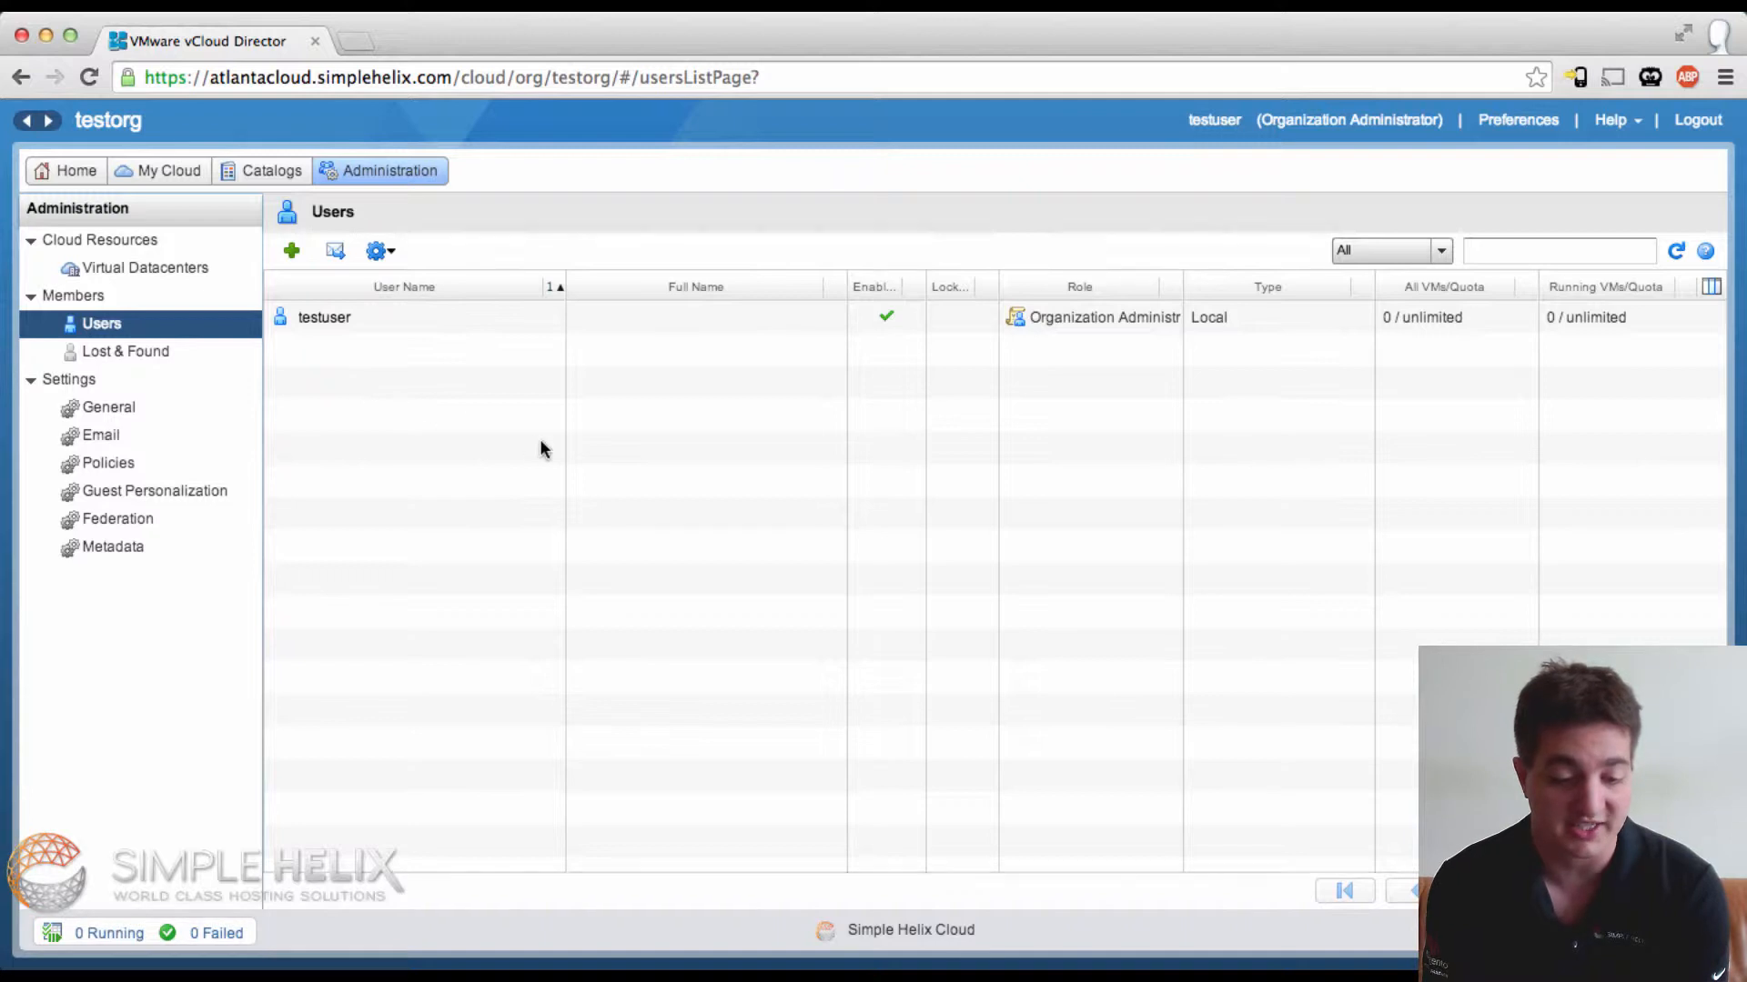
- Start building a new vApp from the home page, name it My Vapp and continue to adding virtual machines
left_click(65, 173)
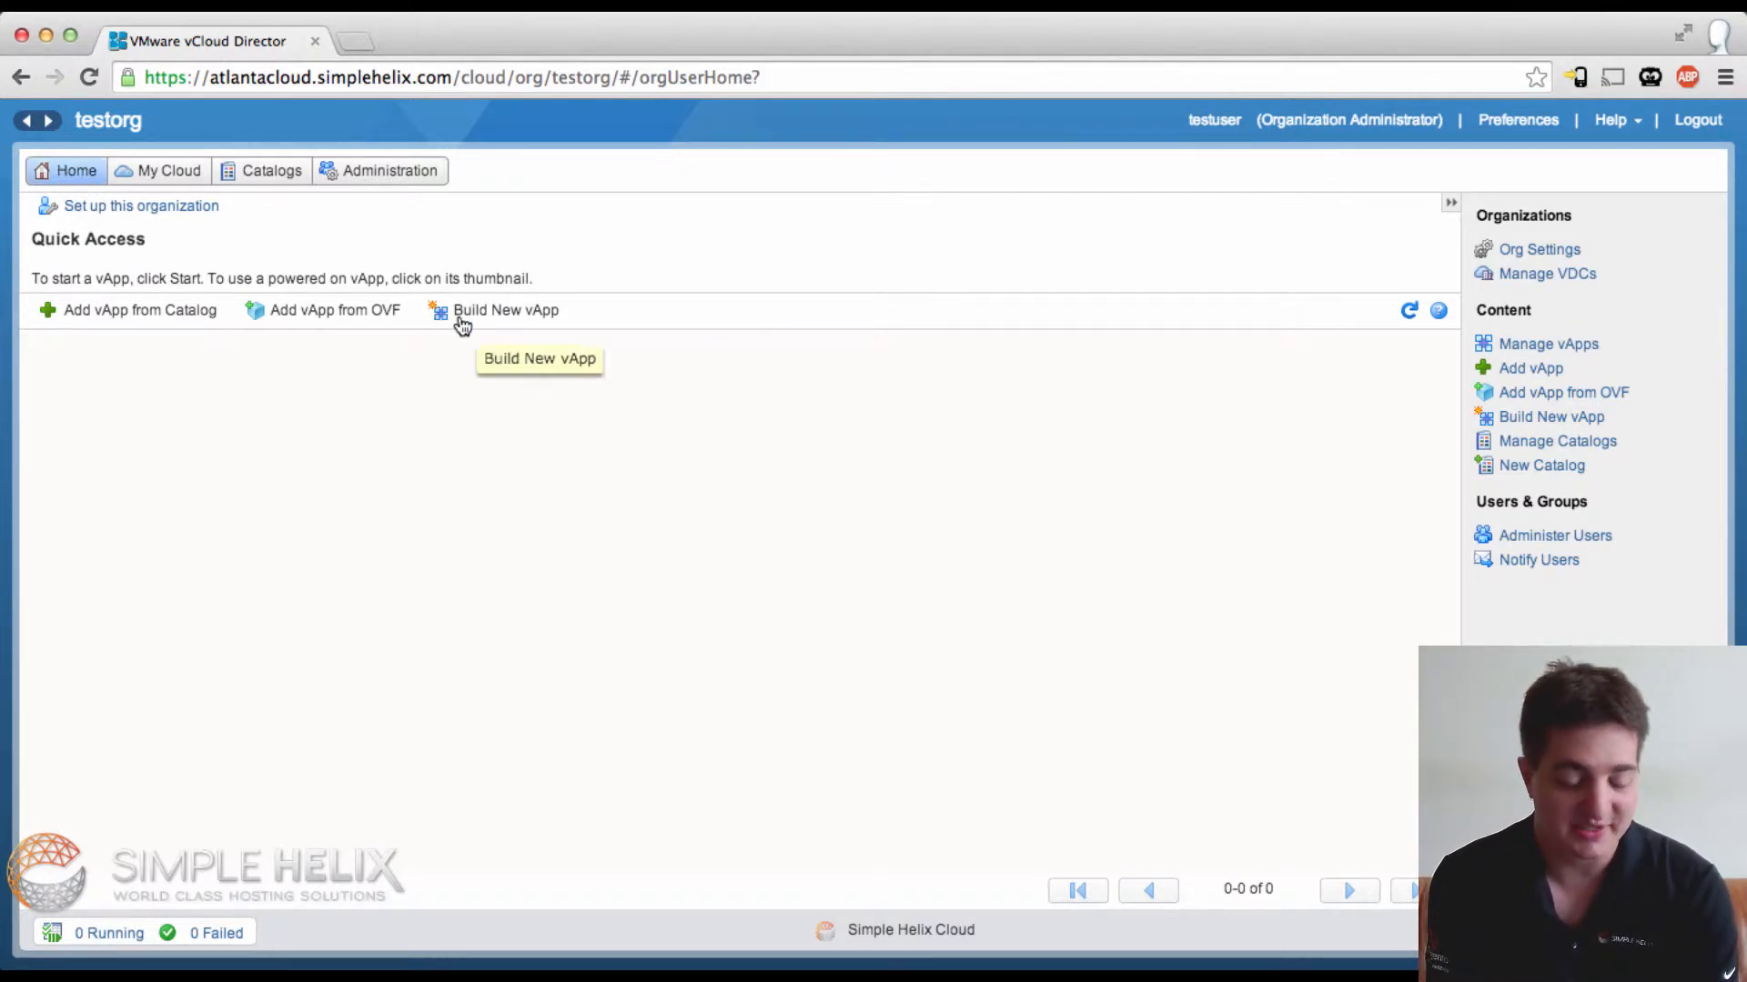
left_click(514, 313)
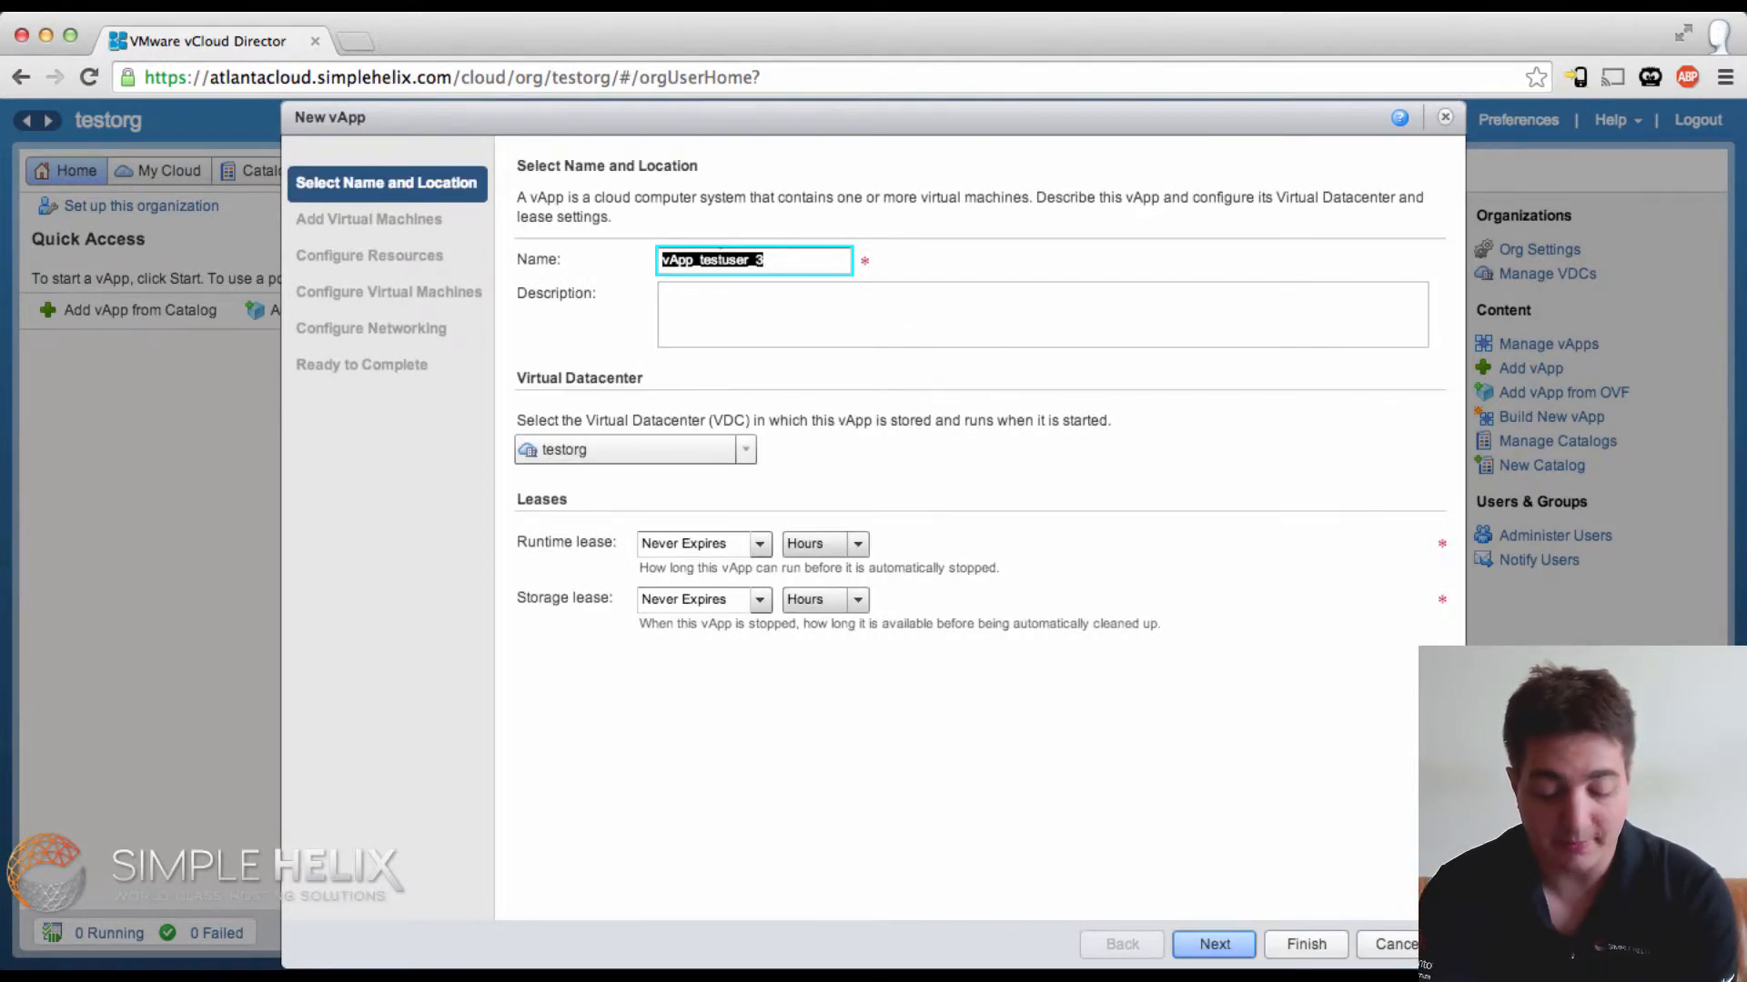
type("My Vapp")
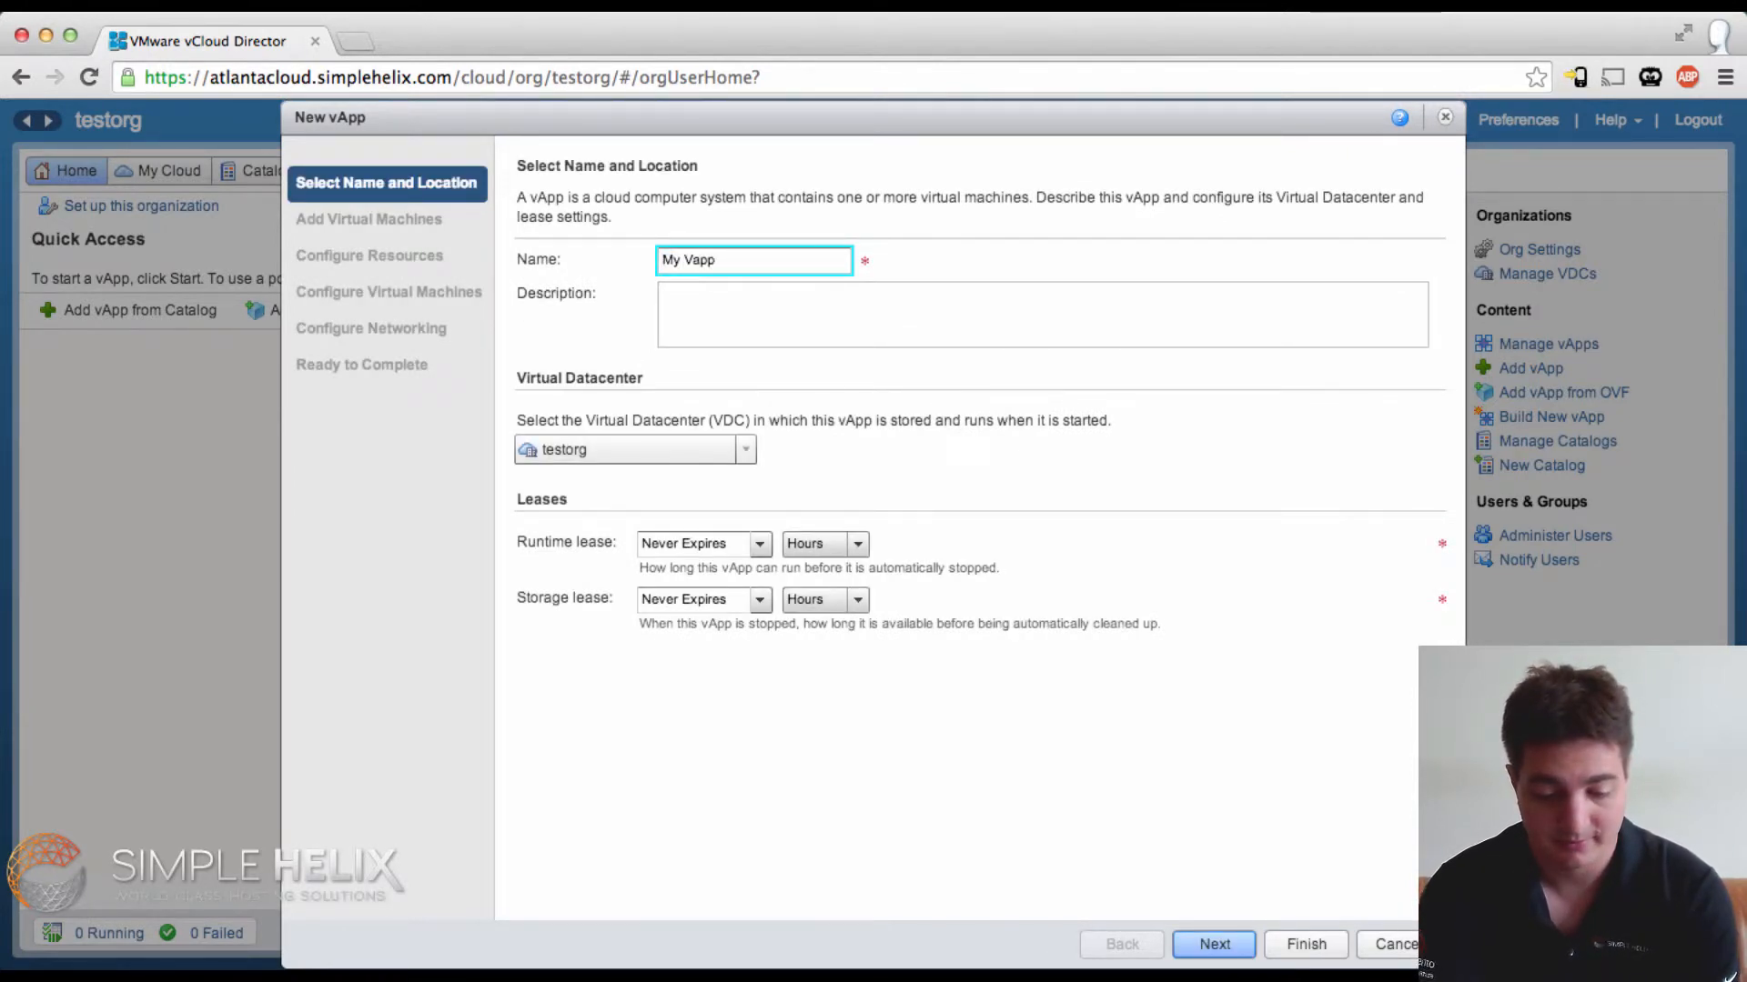
left_click(1210, 946)
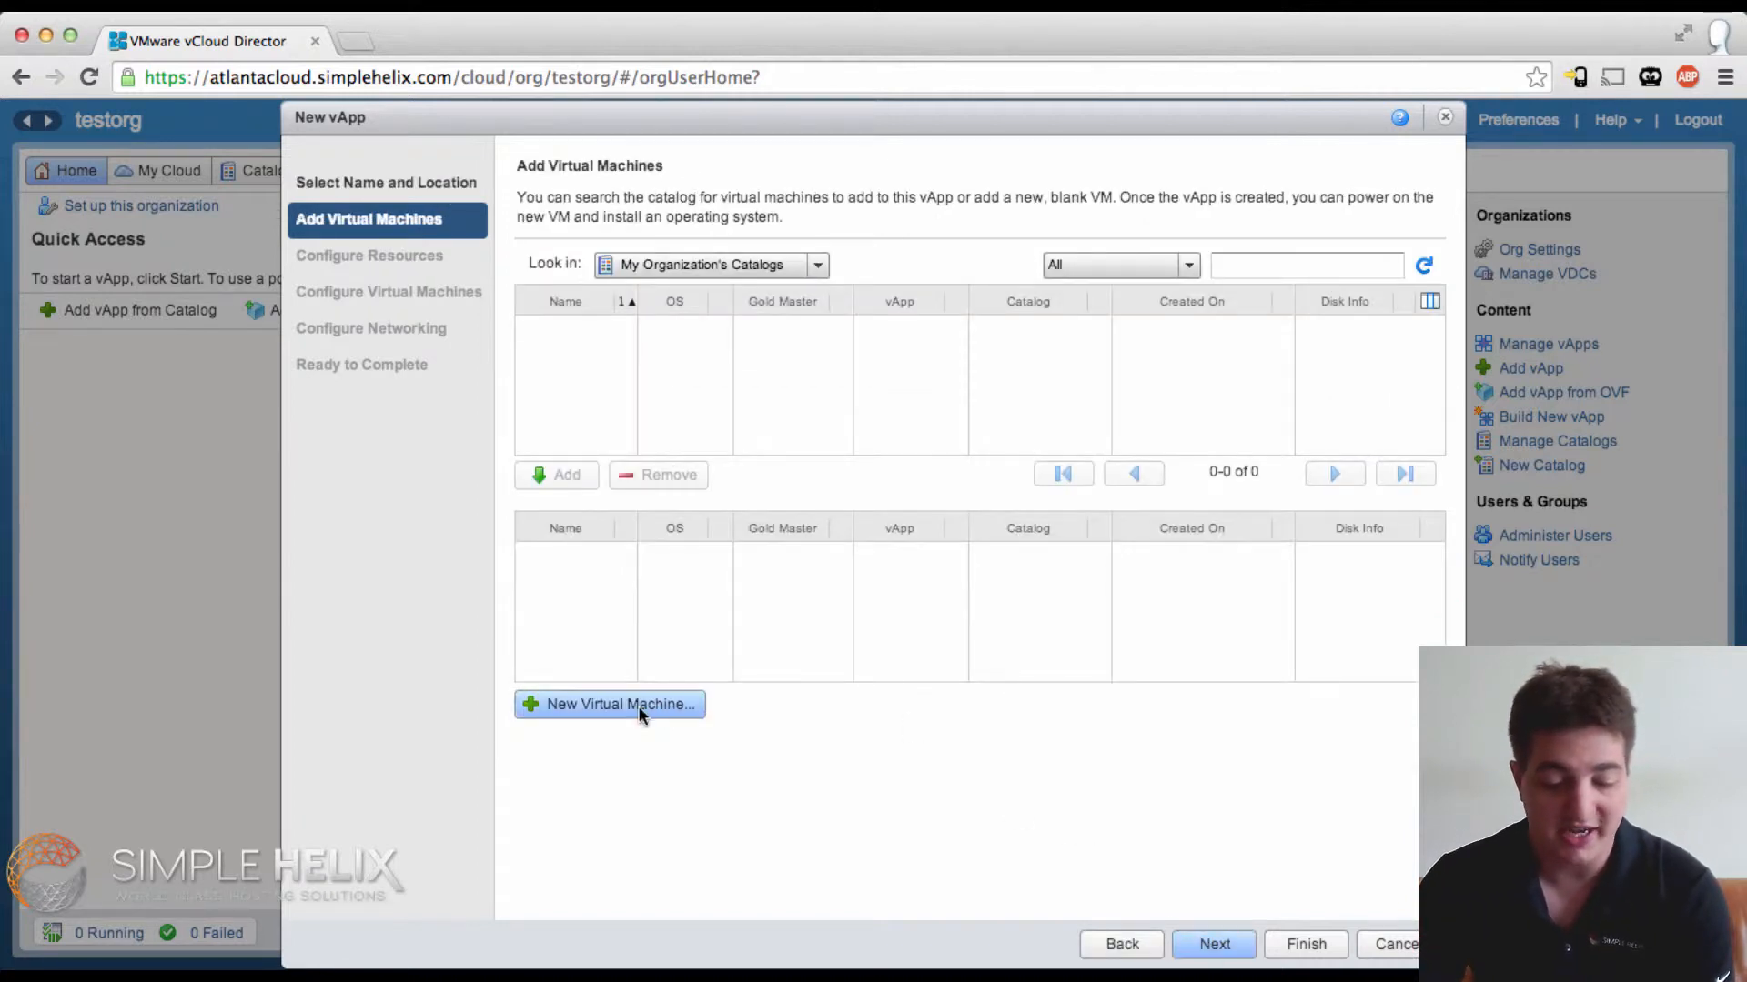
- Start a new virtual machine named My VM with Linux as its family and CentOS 4/5/6 (64-bit) as its operating system
left_click(637, 705)
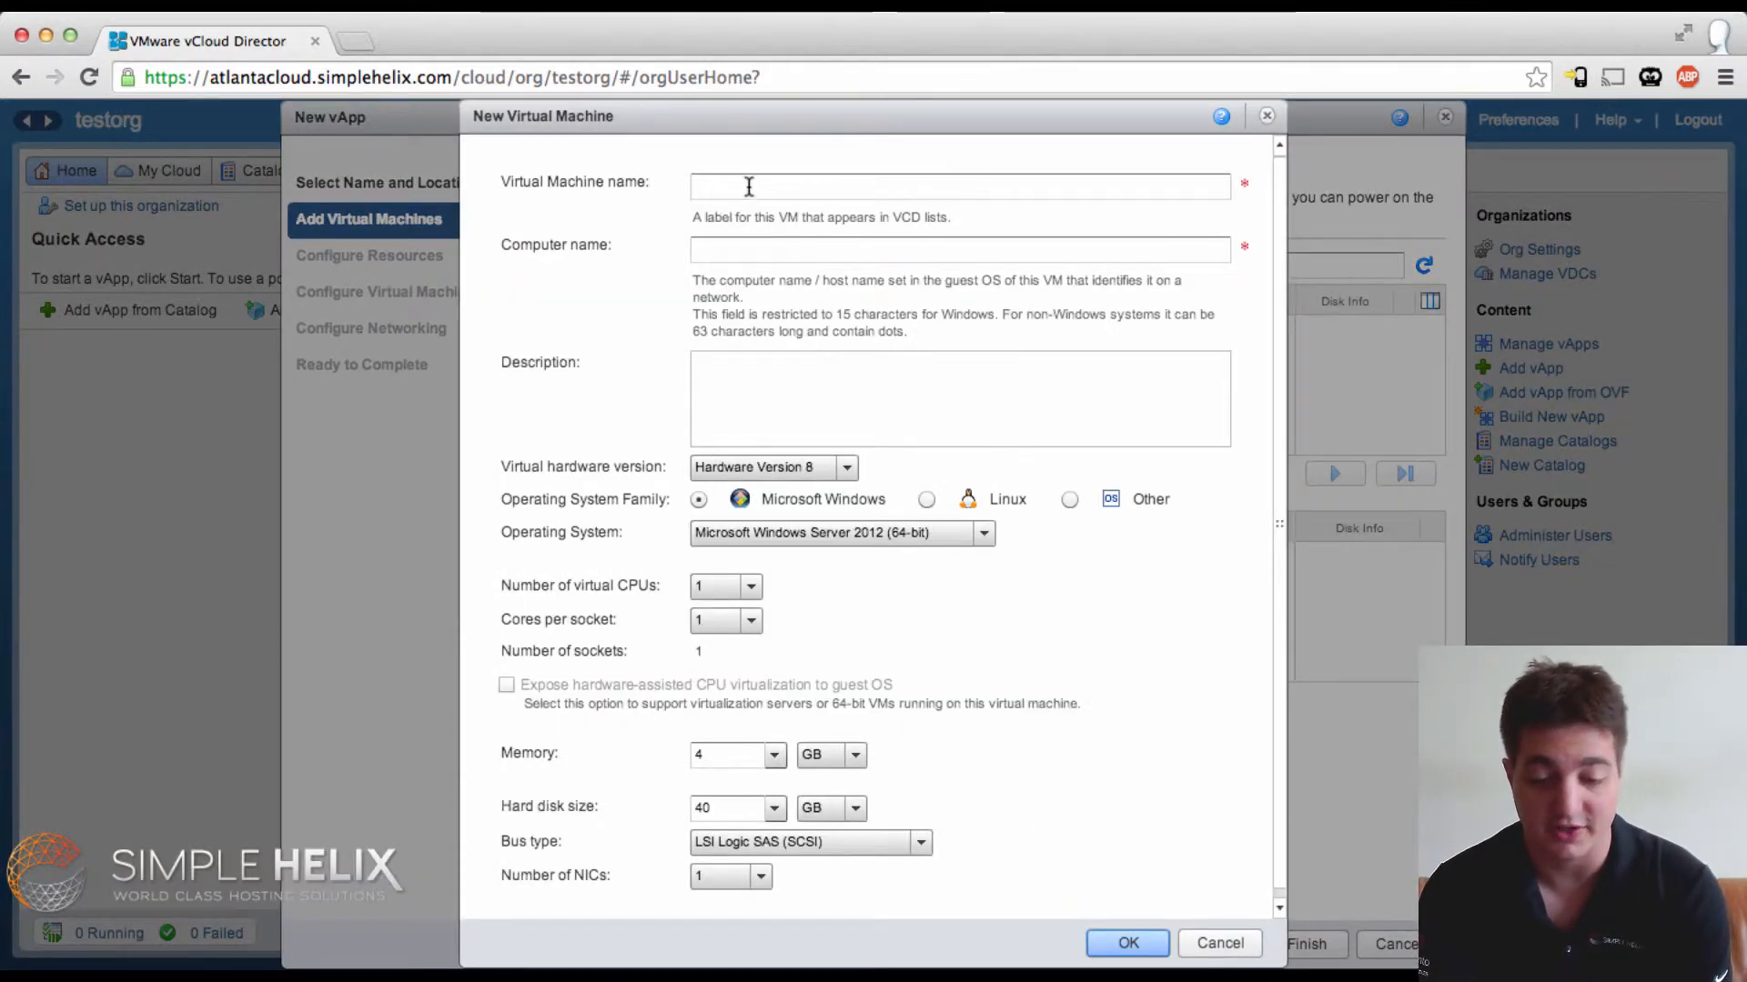
left_click(787, 186)
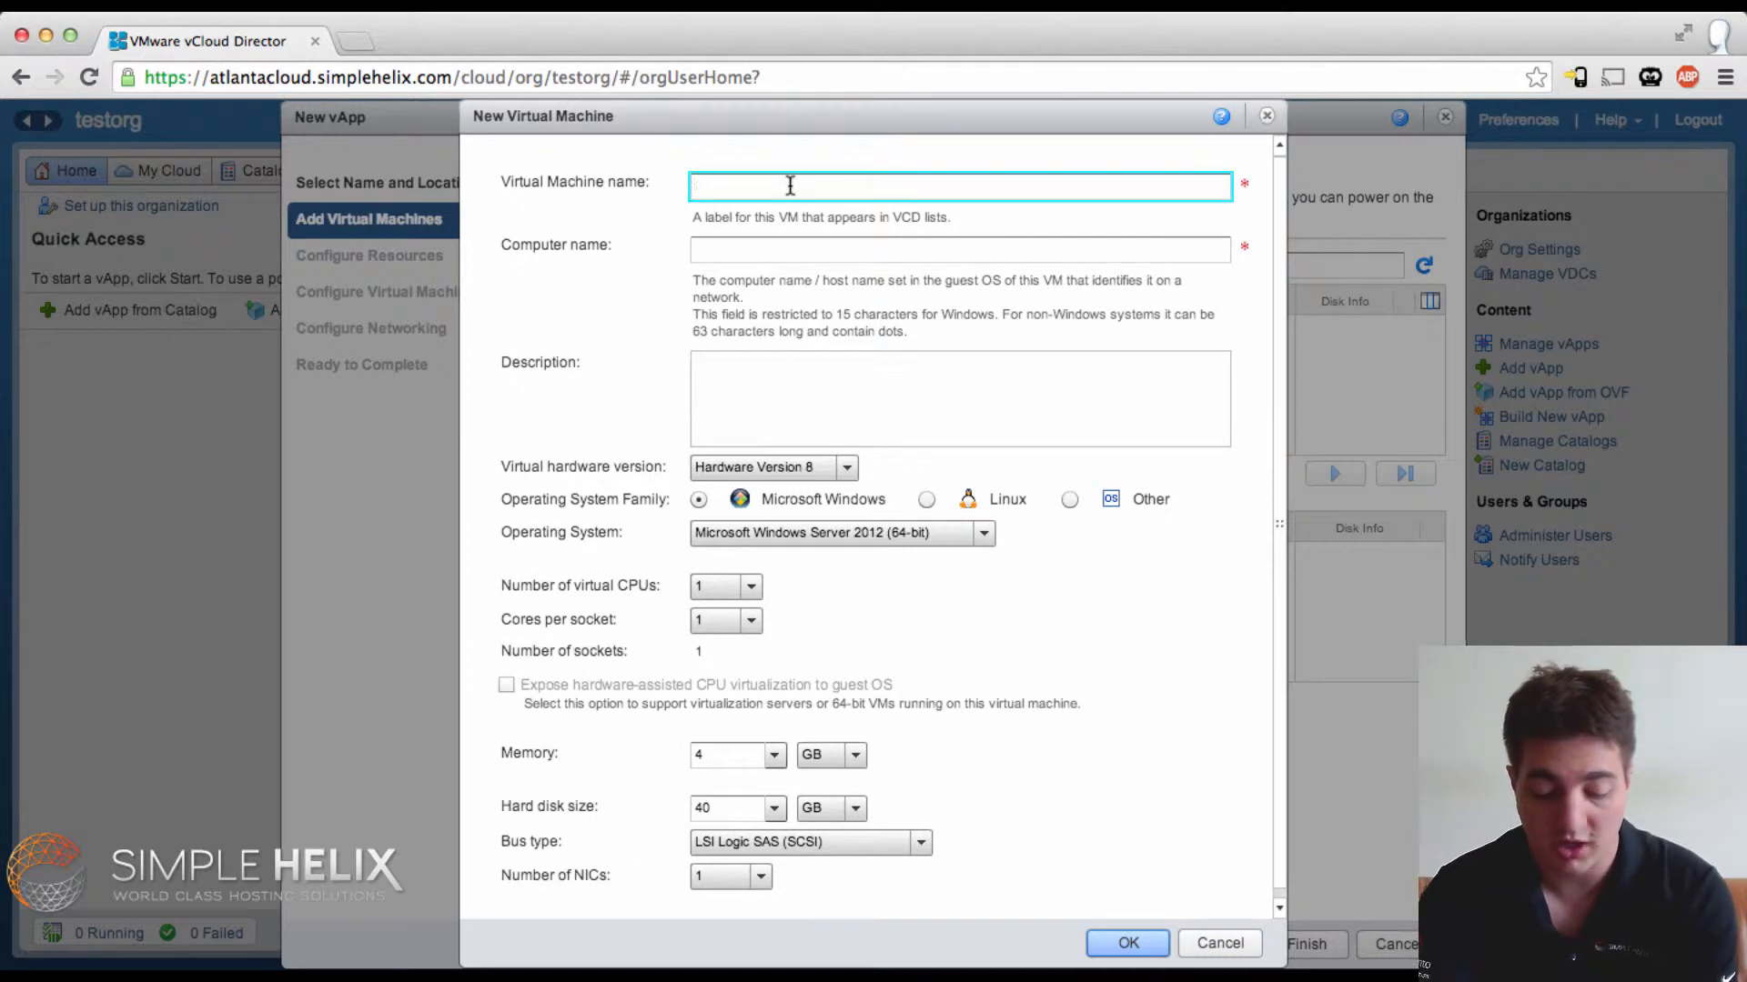
type("My VM")
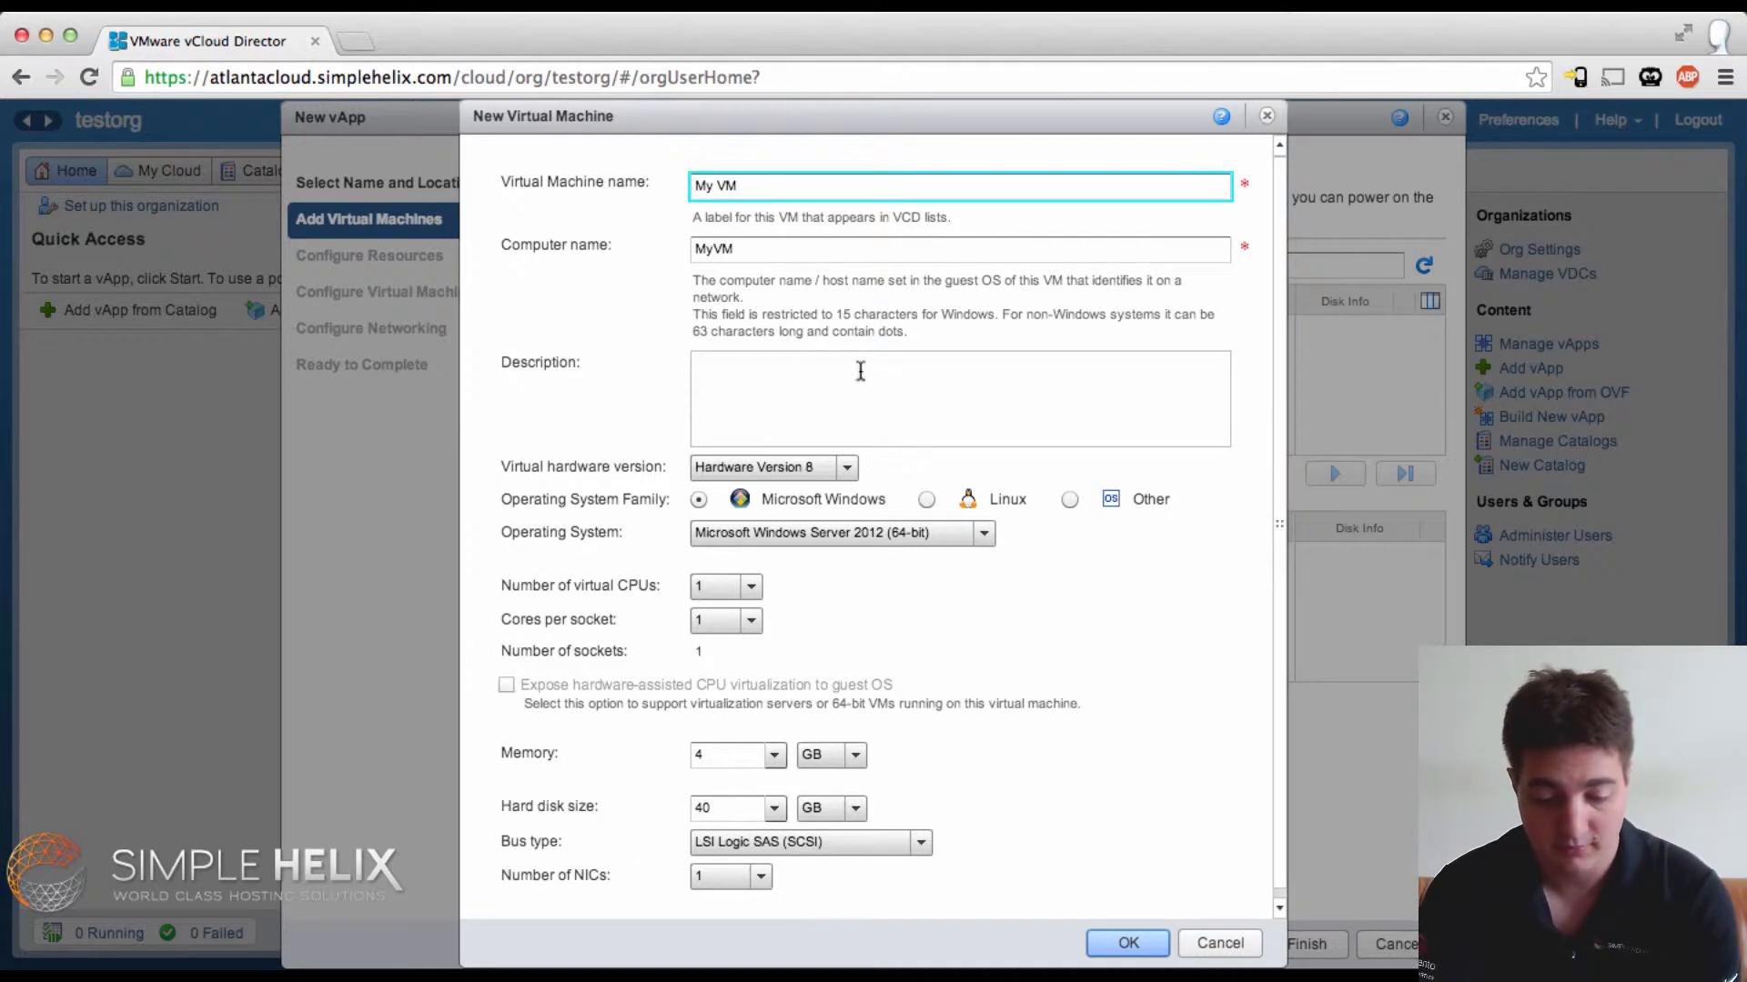
left_click(926, 500)
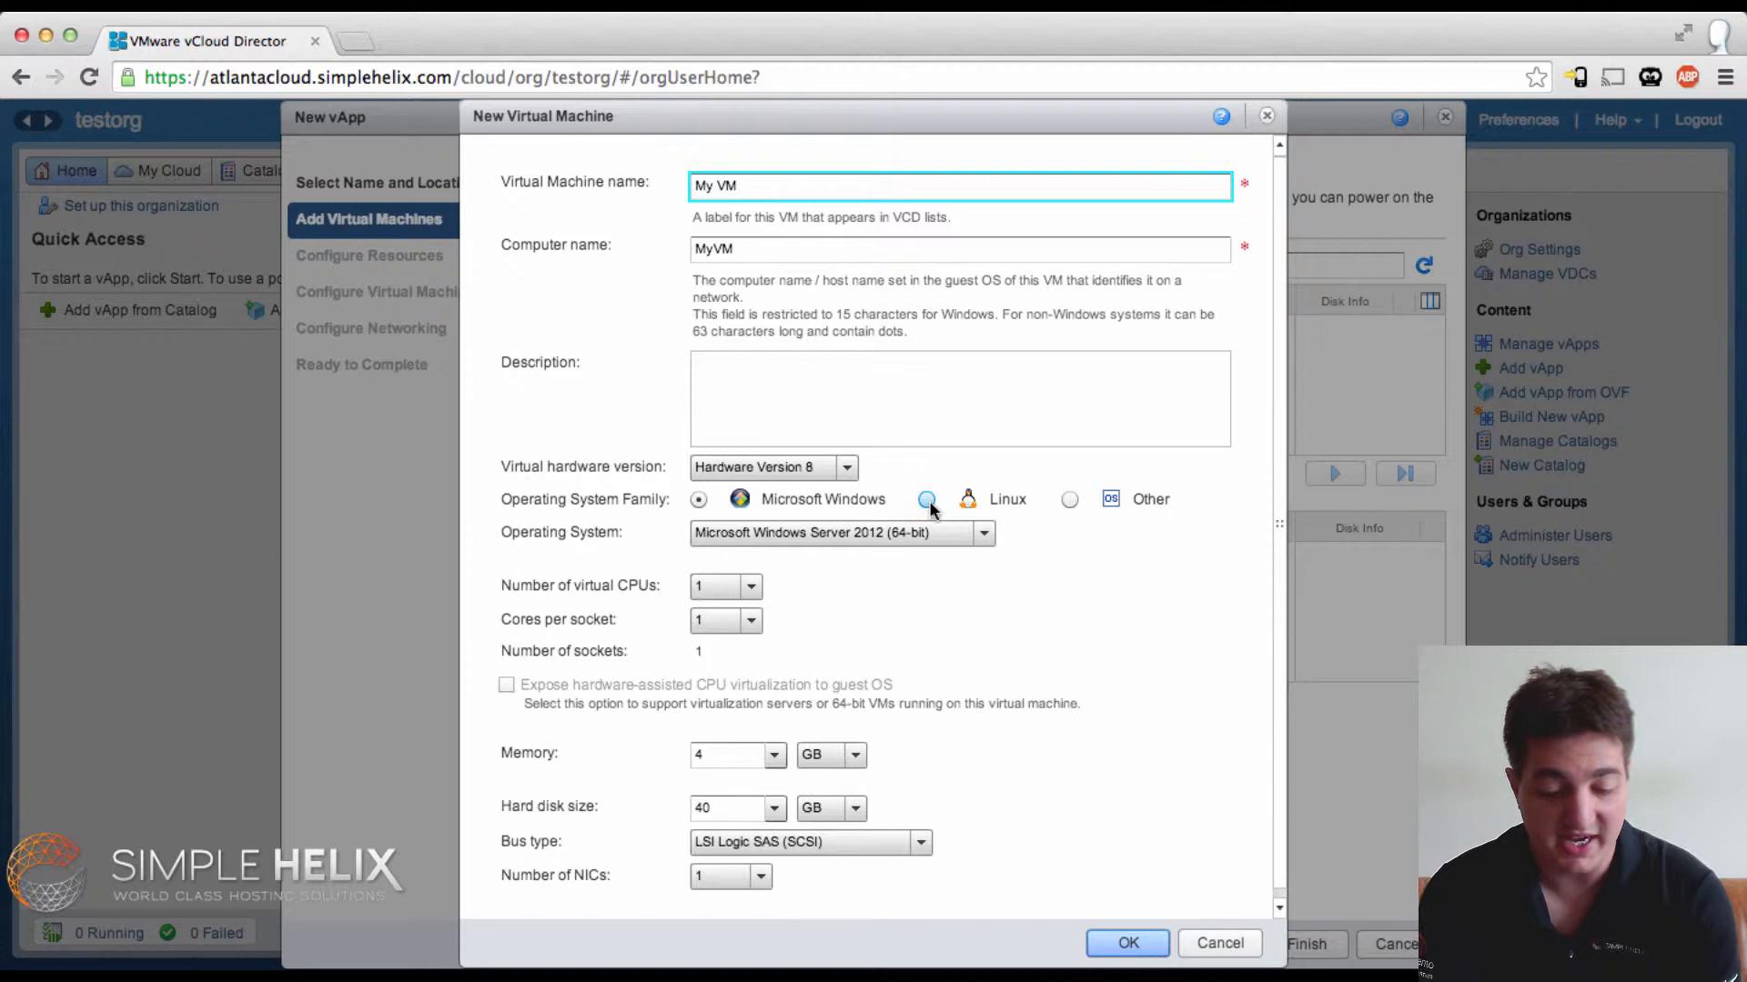
left_click(887, 532)
left_click_drag(937, 580, 932, 617)
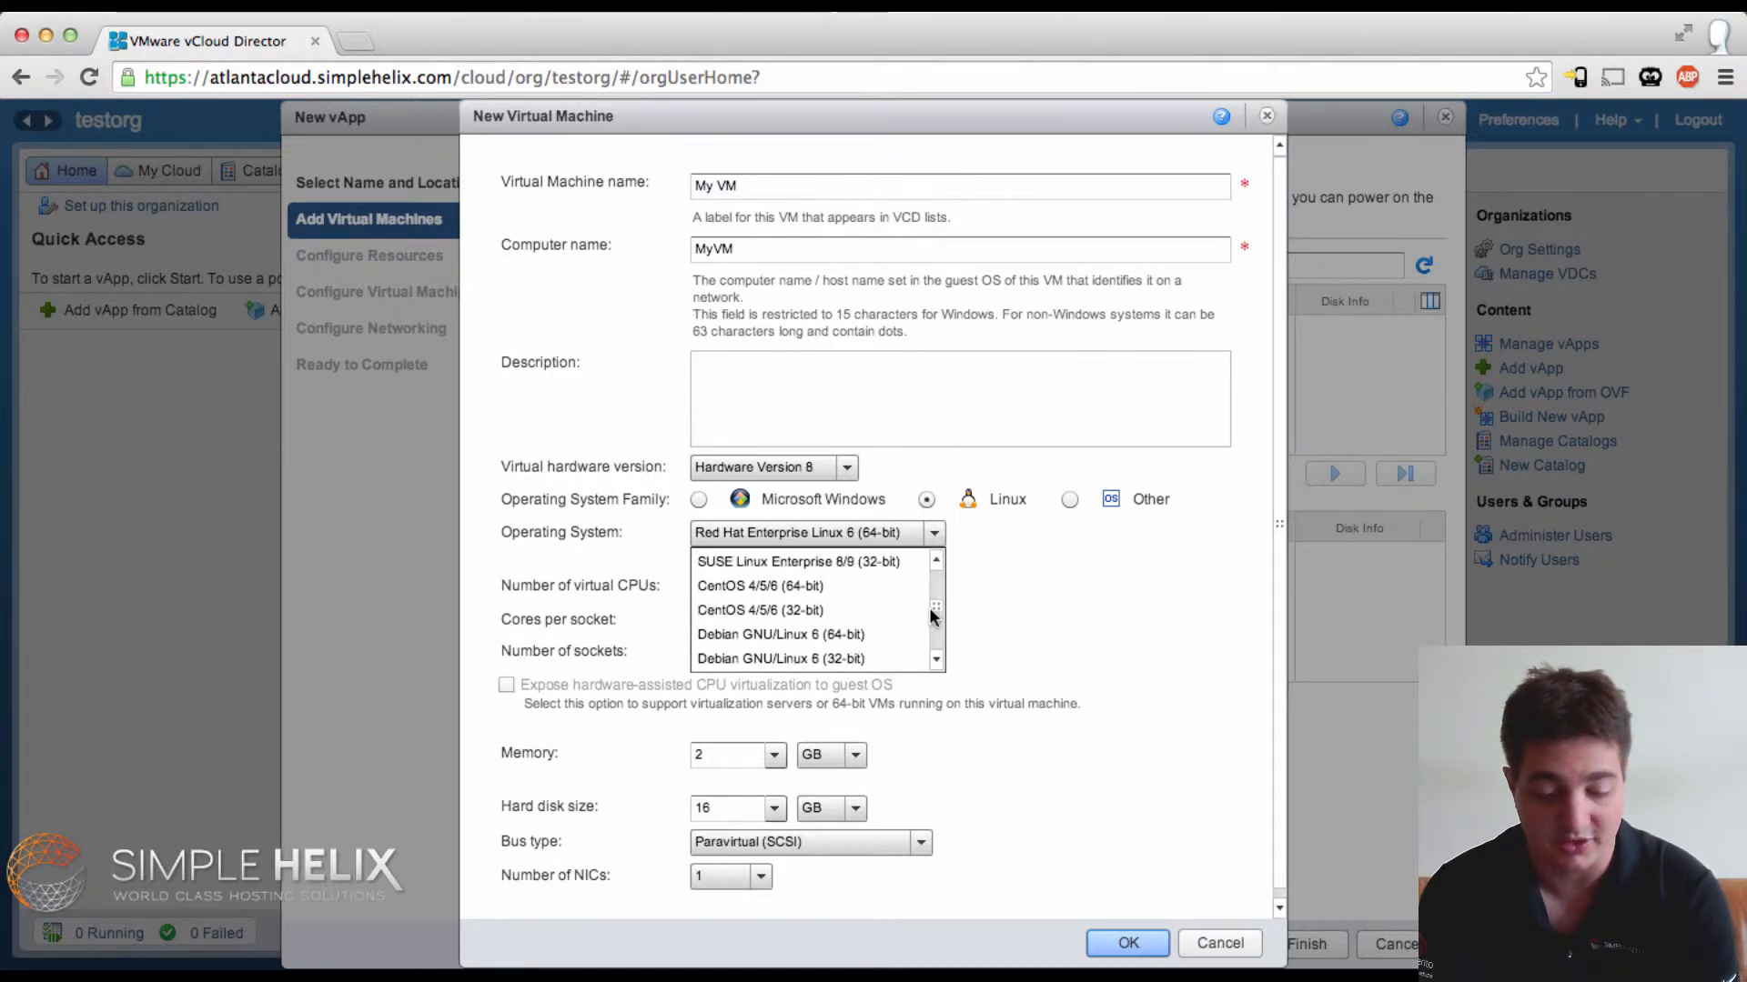
left_click(778, 585)
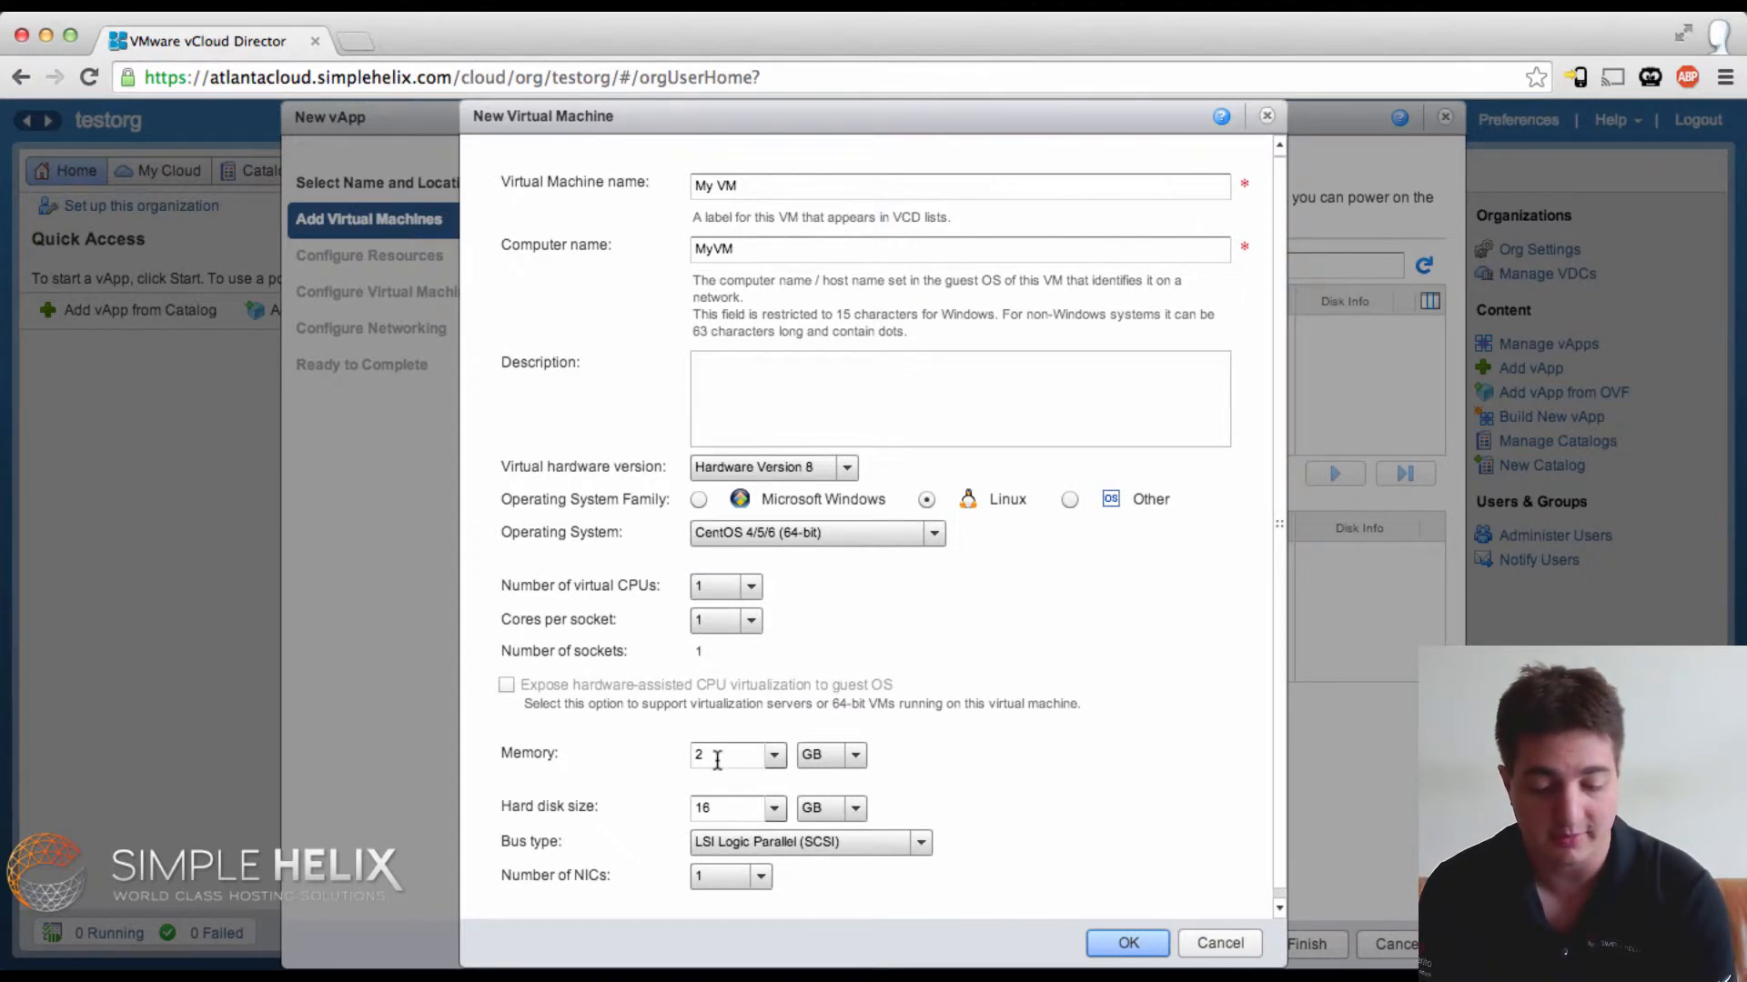
- Set the virtual machine's hard disk size to 20 GB, keep one NIC and add the machine to the vApp
double_click(709, 808)
type("20")
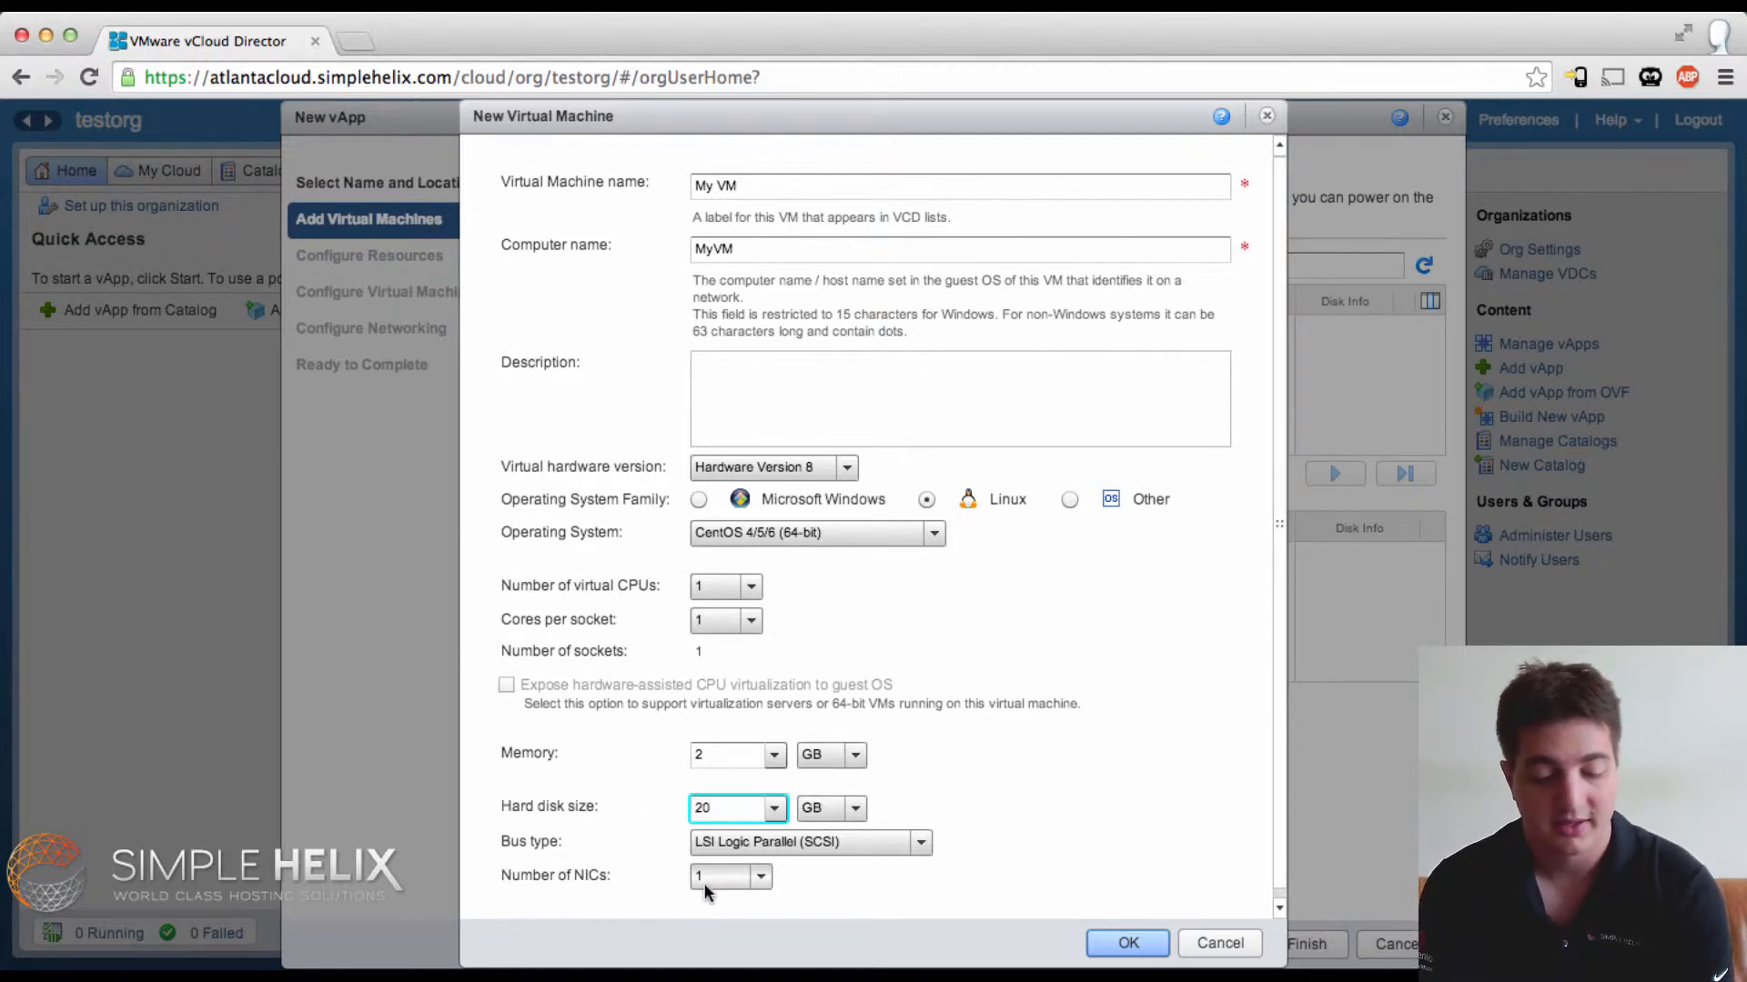
left_click(759, 878)
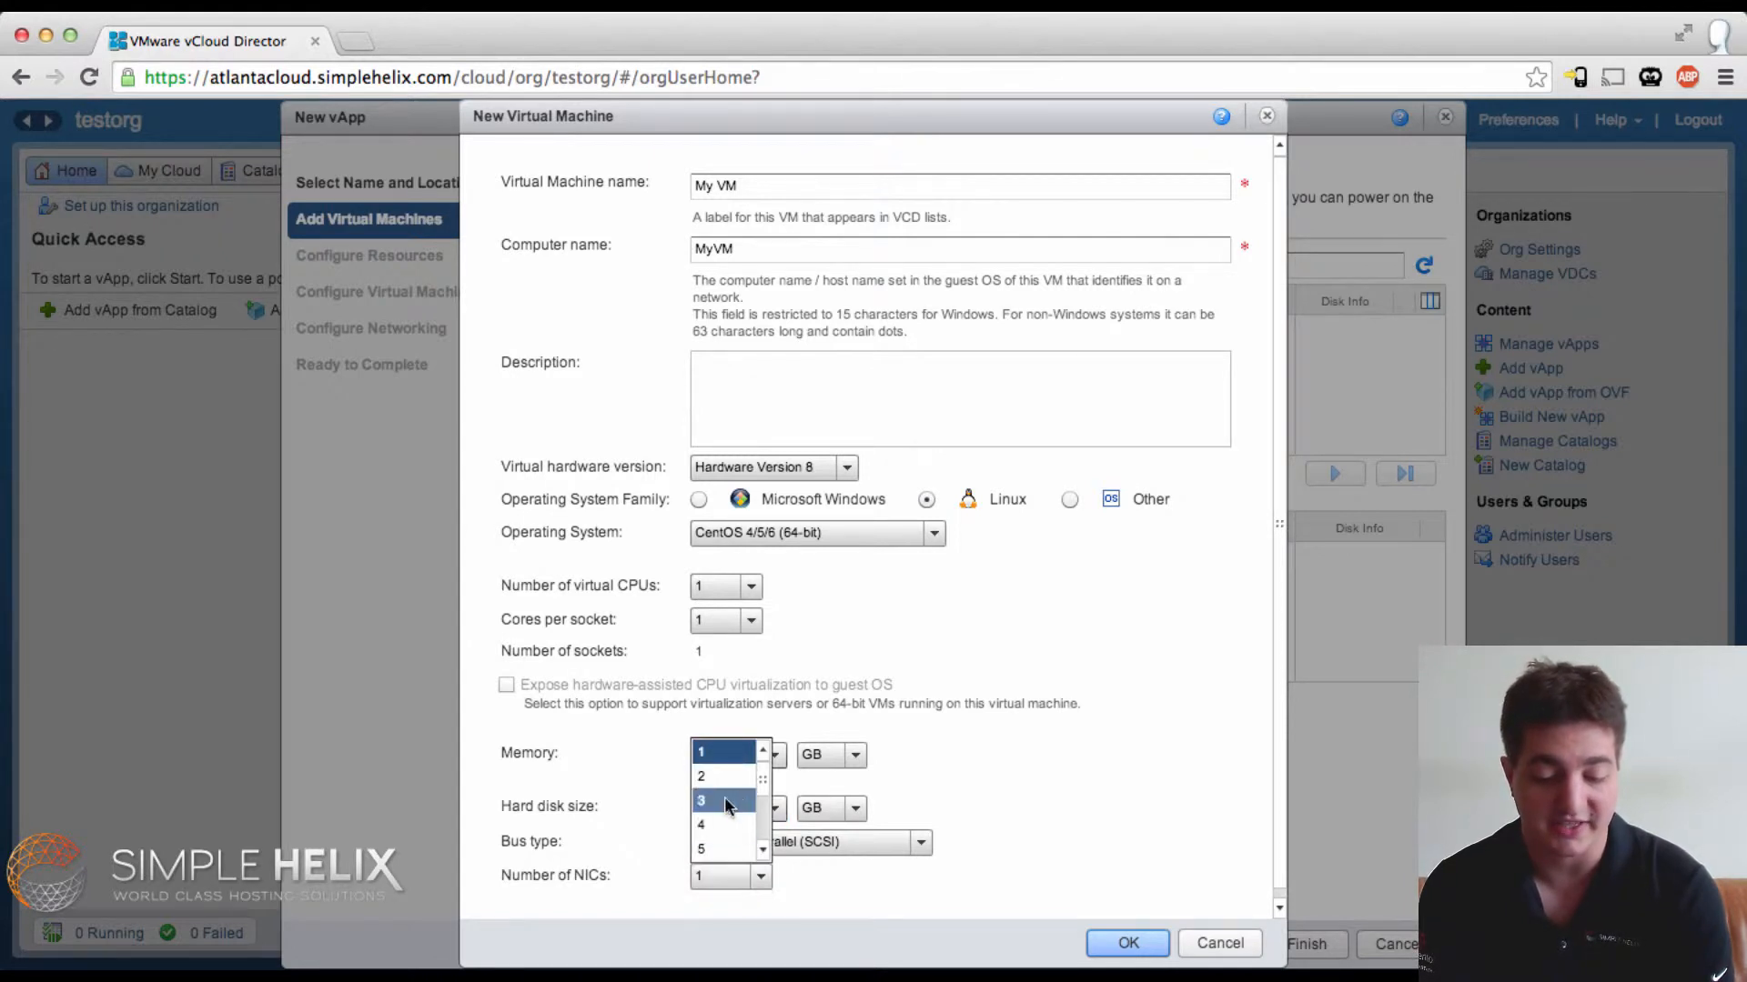
left_click(615, 750)
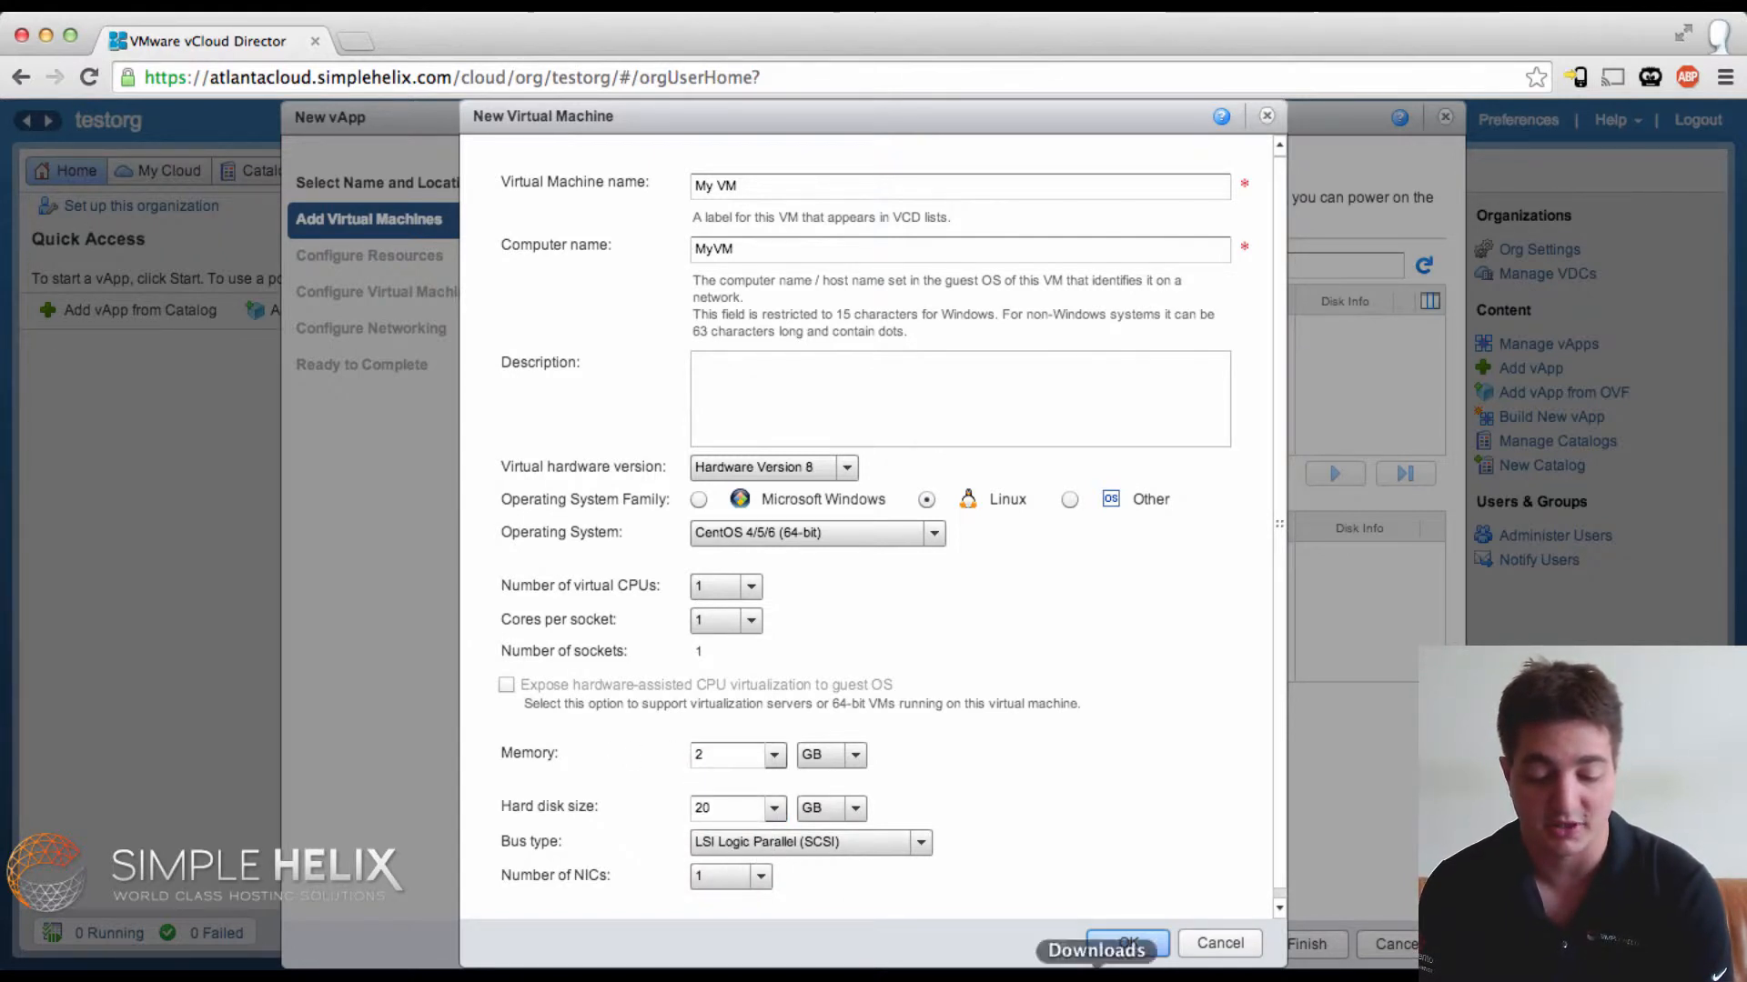
left_click(1126, 944)
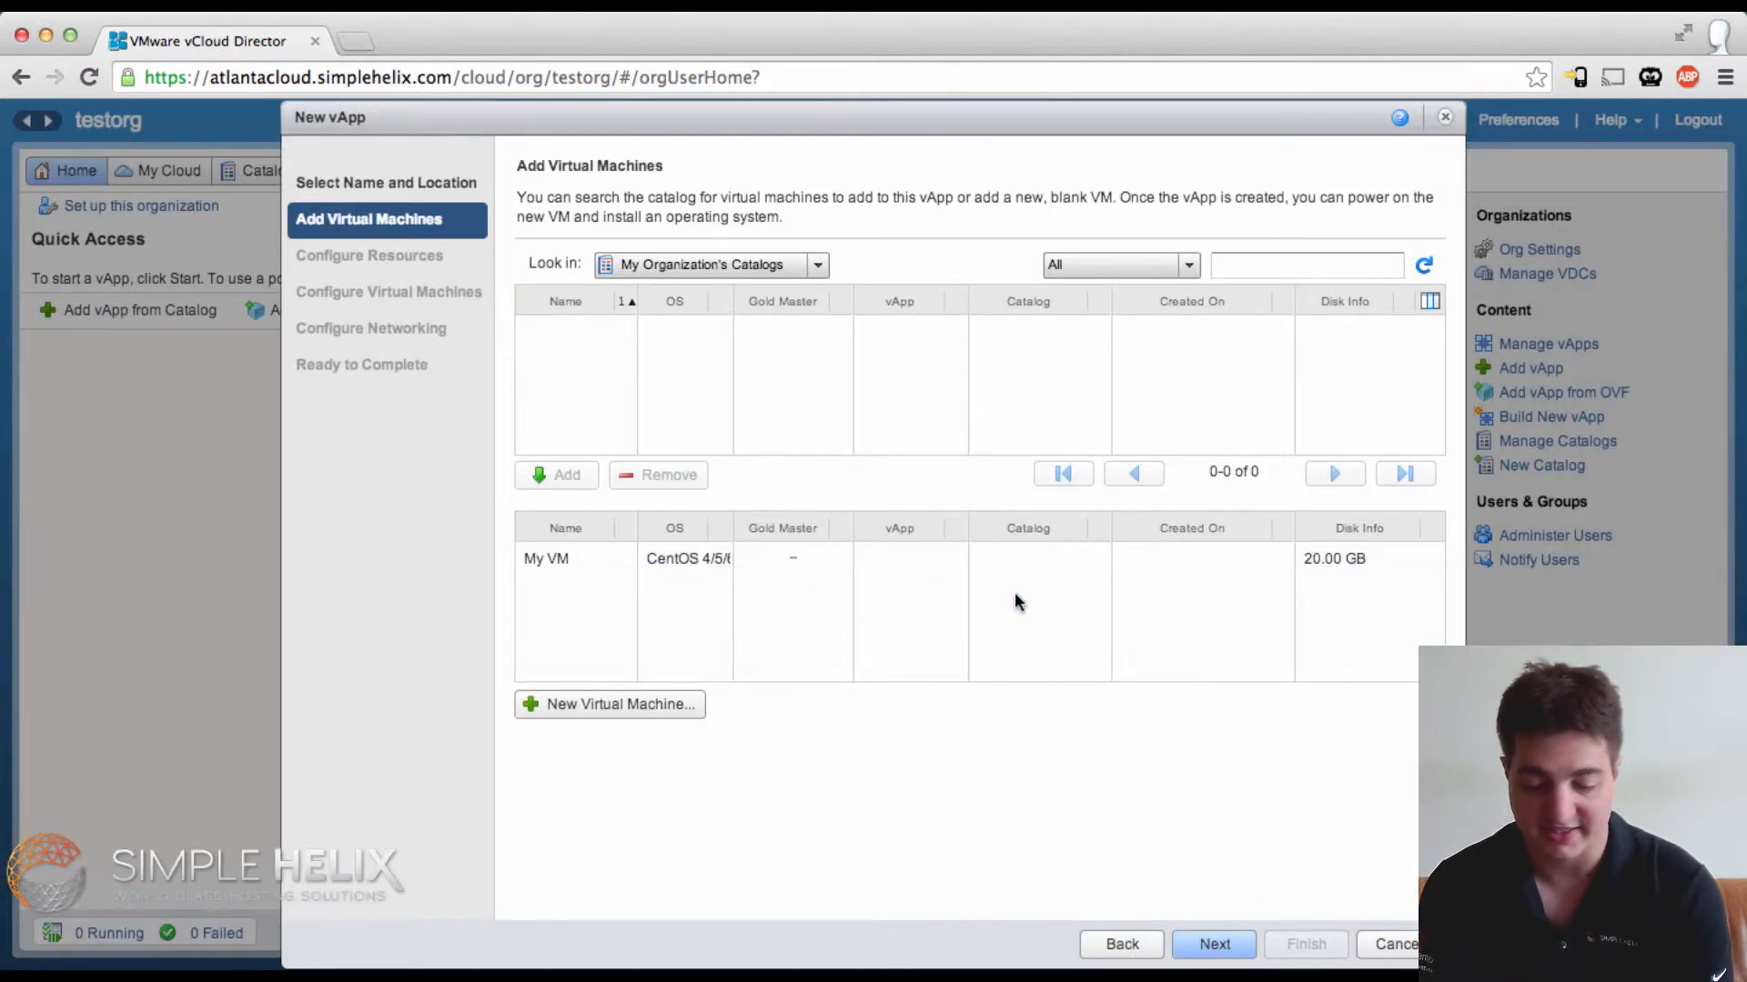
- Keep the default storage policy, connect My VM's NIC 0 to the TestOrgNet network and finish creating the vApp
left_click(1214, 942)
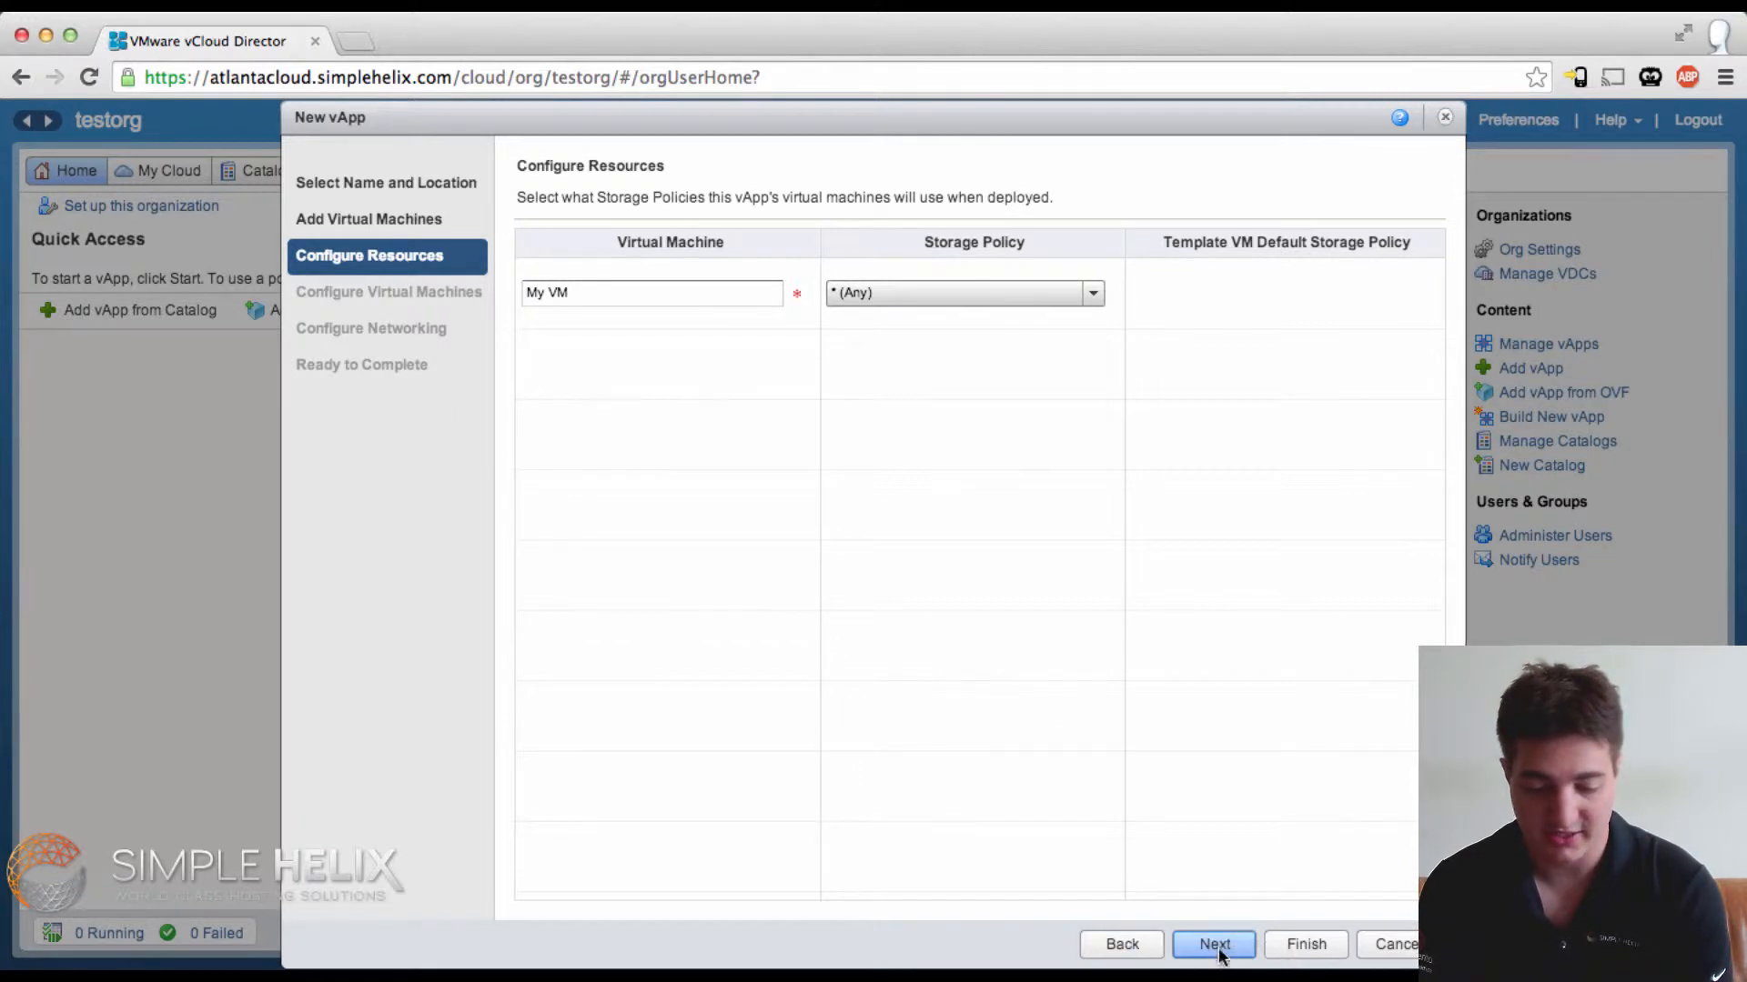
left_click(1217, 946)
left_click(964, 377)
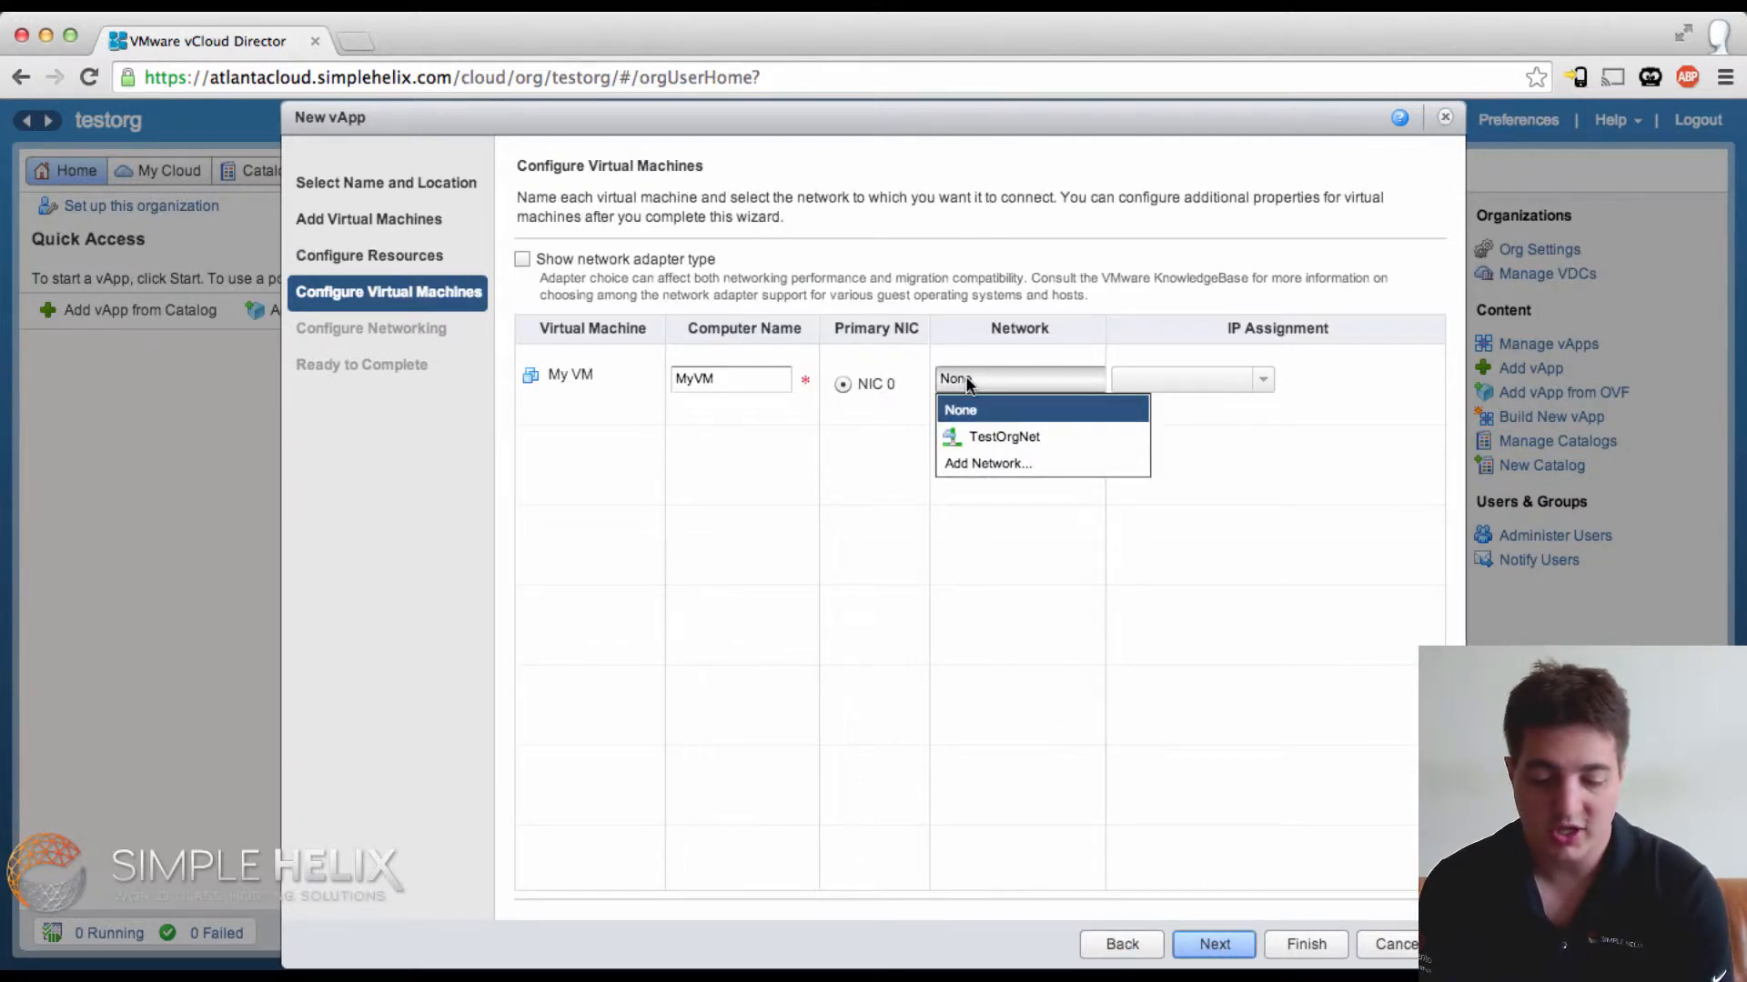
left_click(979, 437)
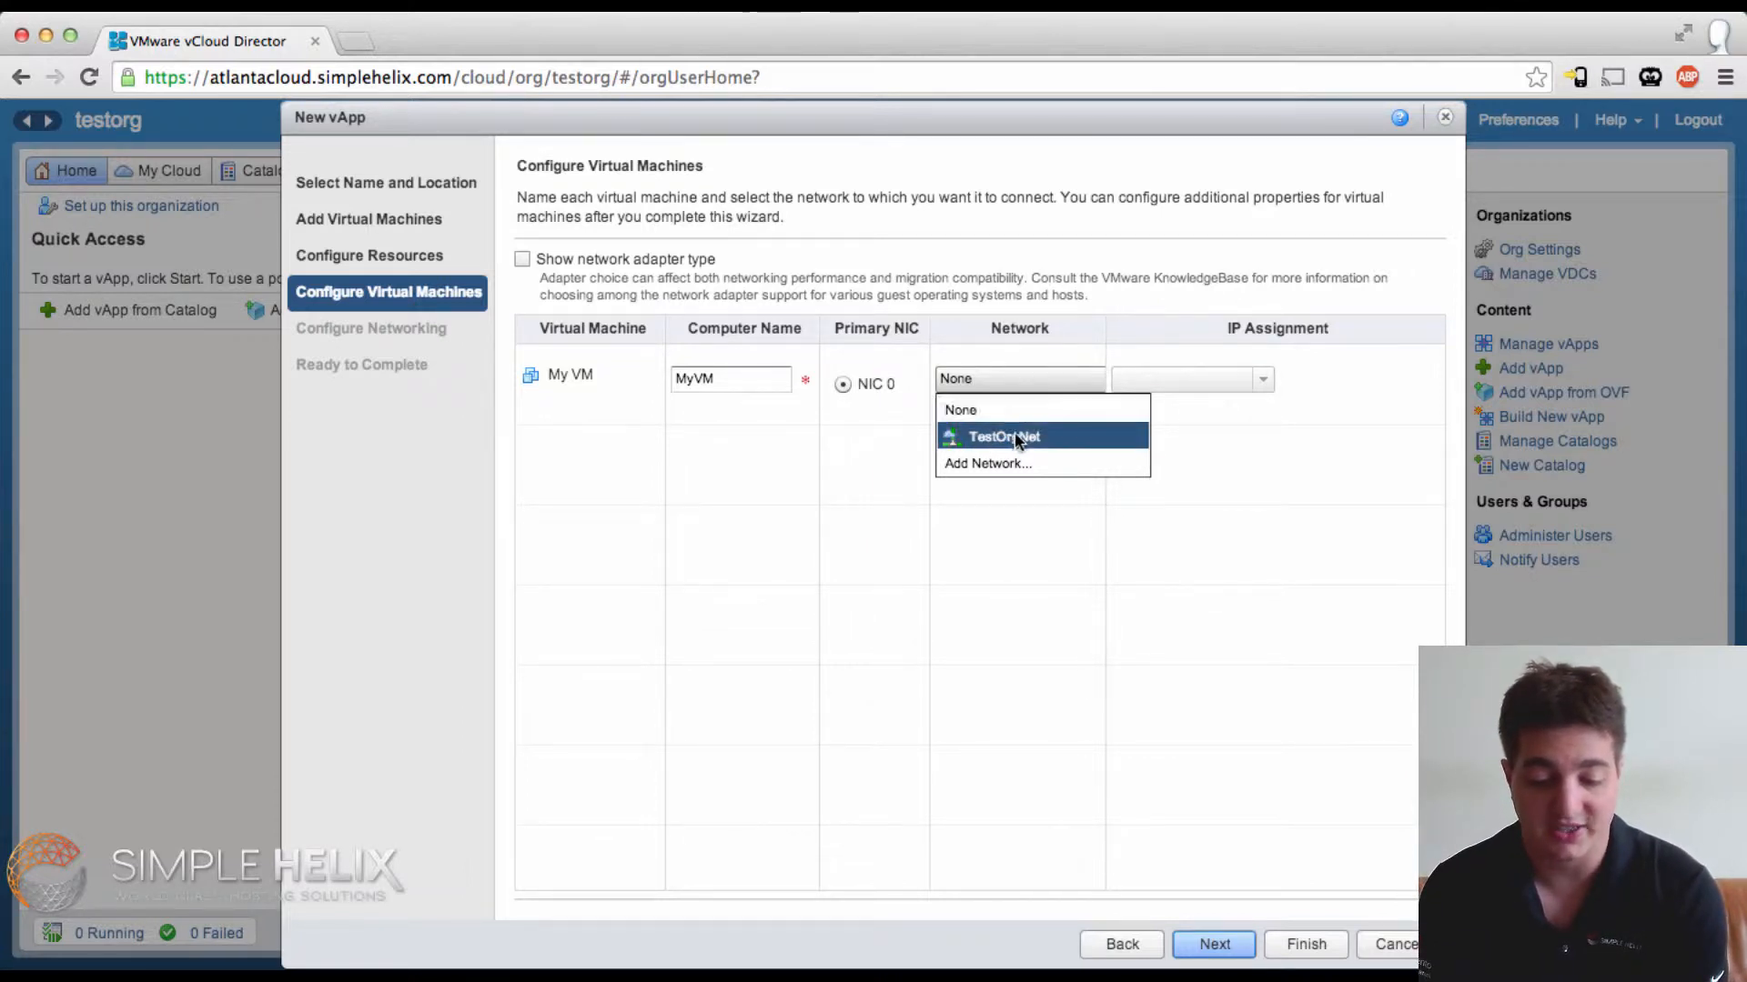
left_click(1217, 946)
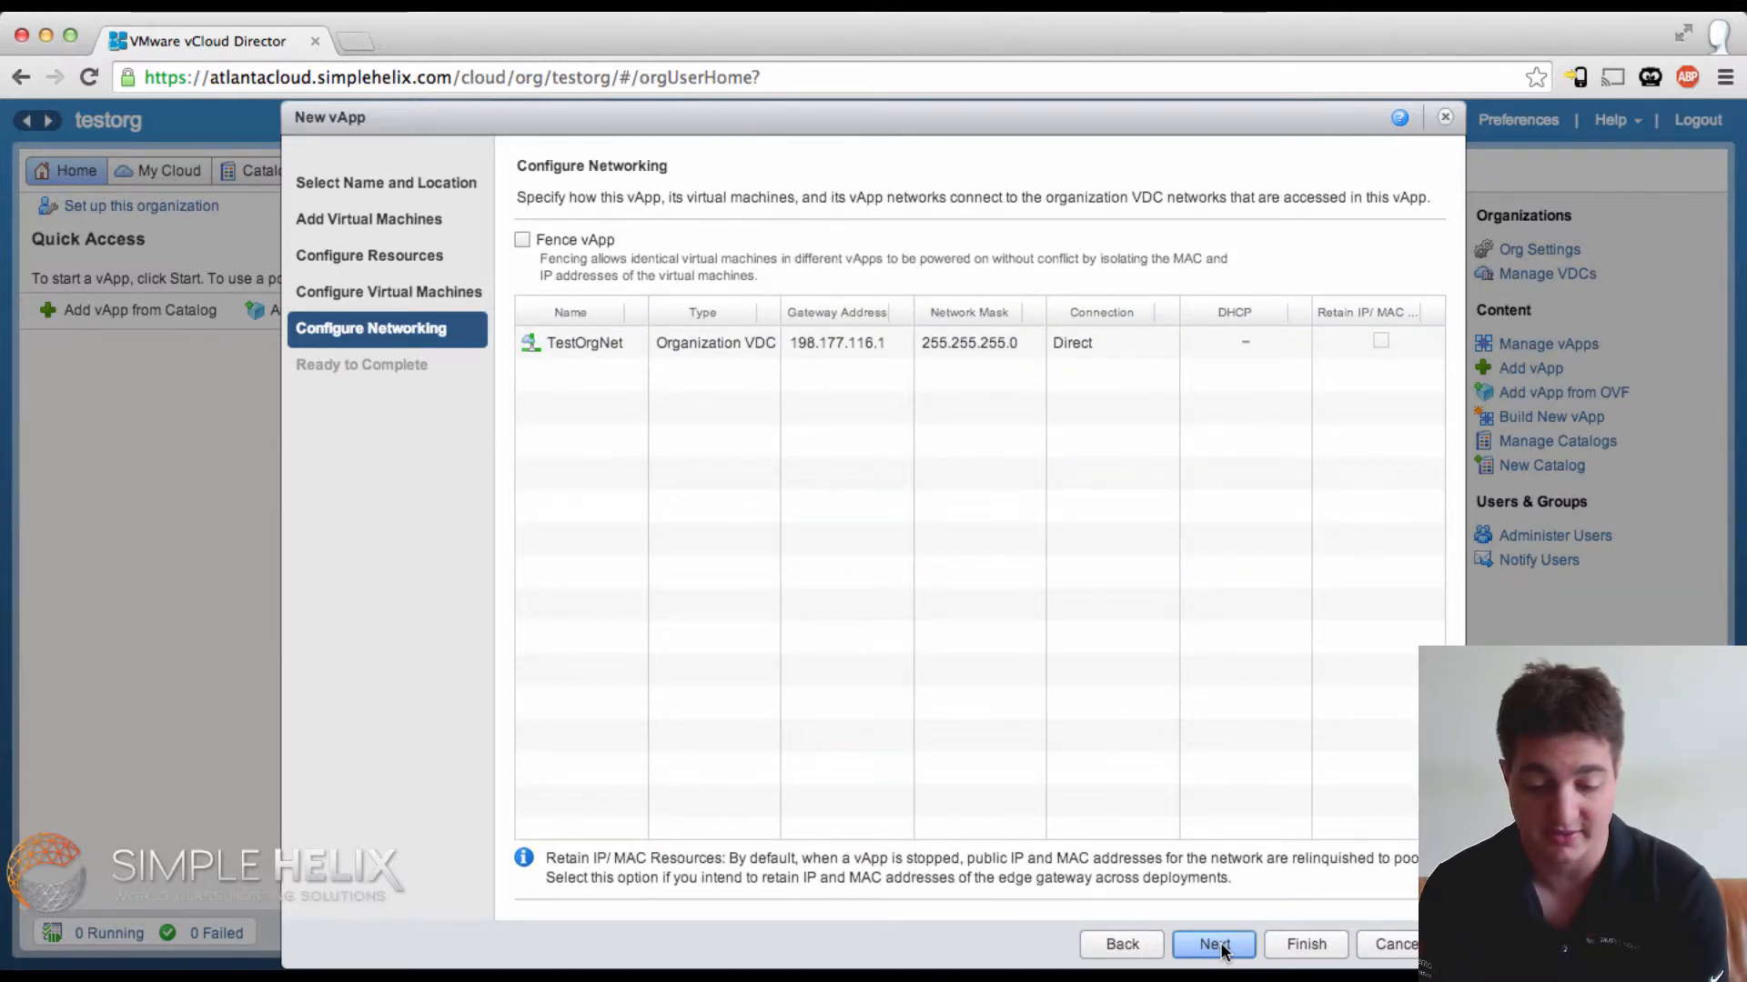
left_click(1217, 946)
left_click(1307, 944)
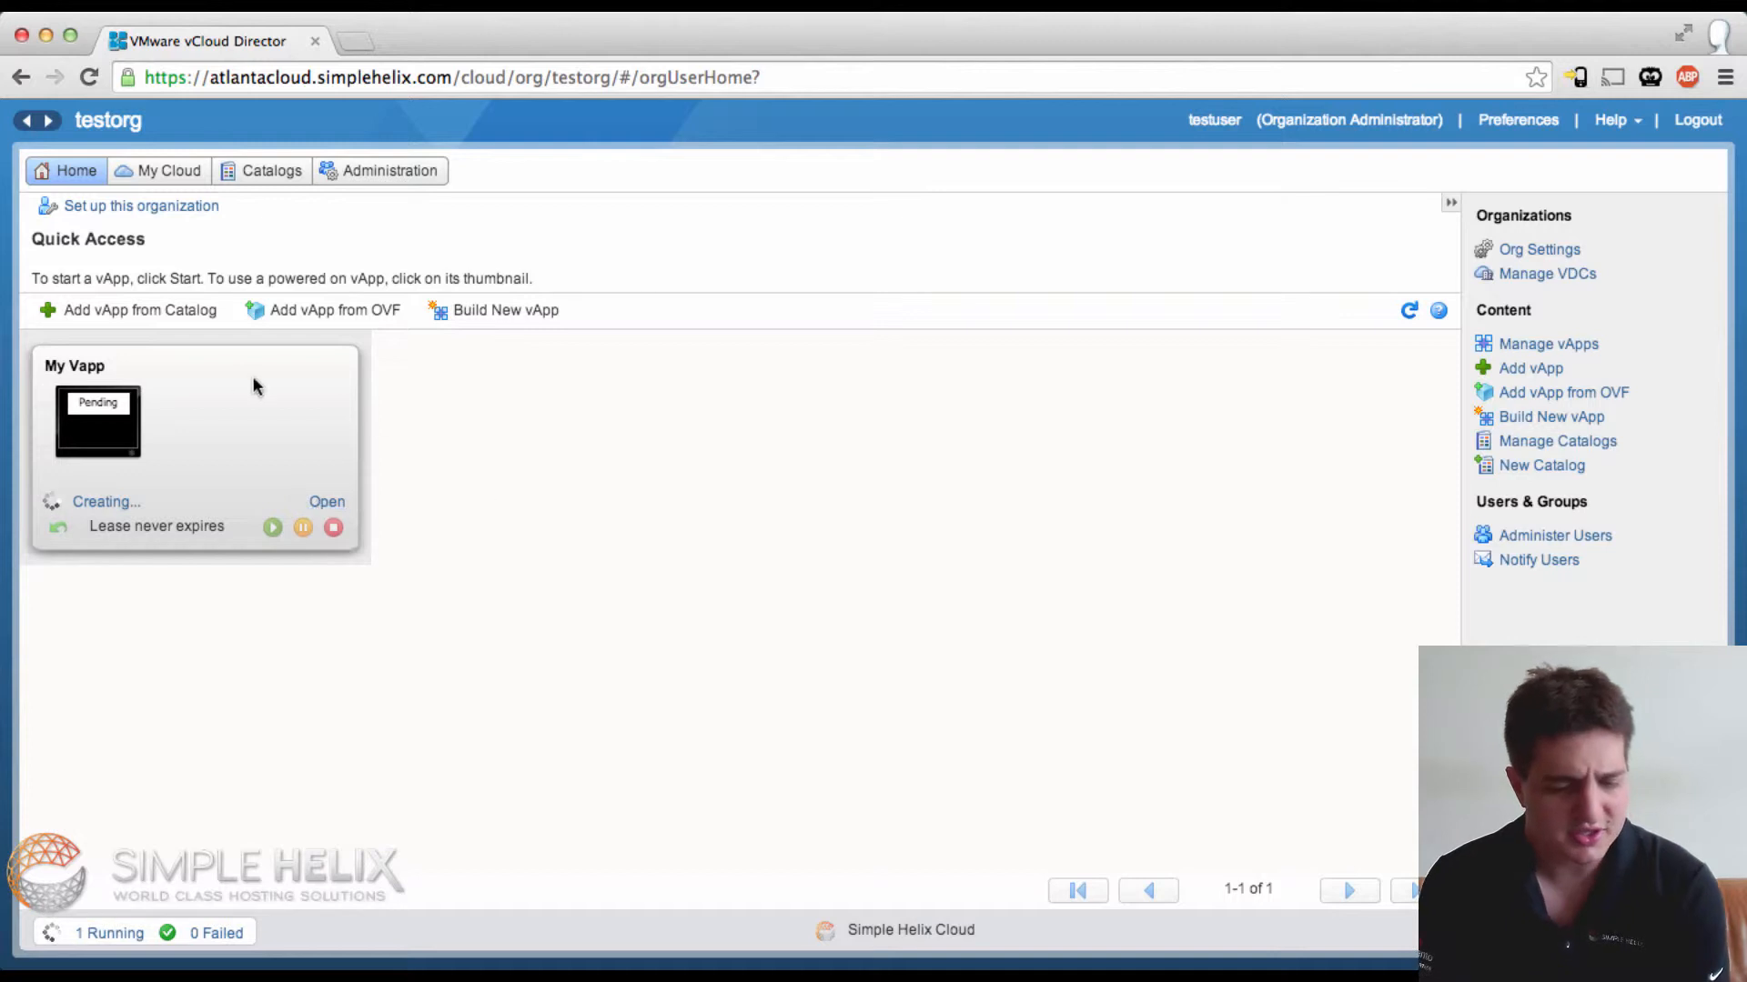
- Open My Vapp's list of virtual machines and power on My VM
left_click(325, 501)
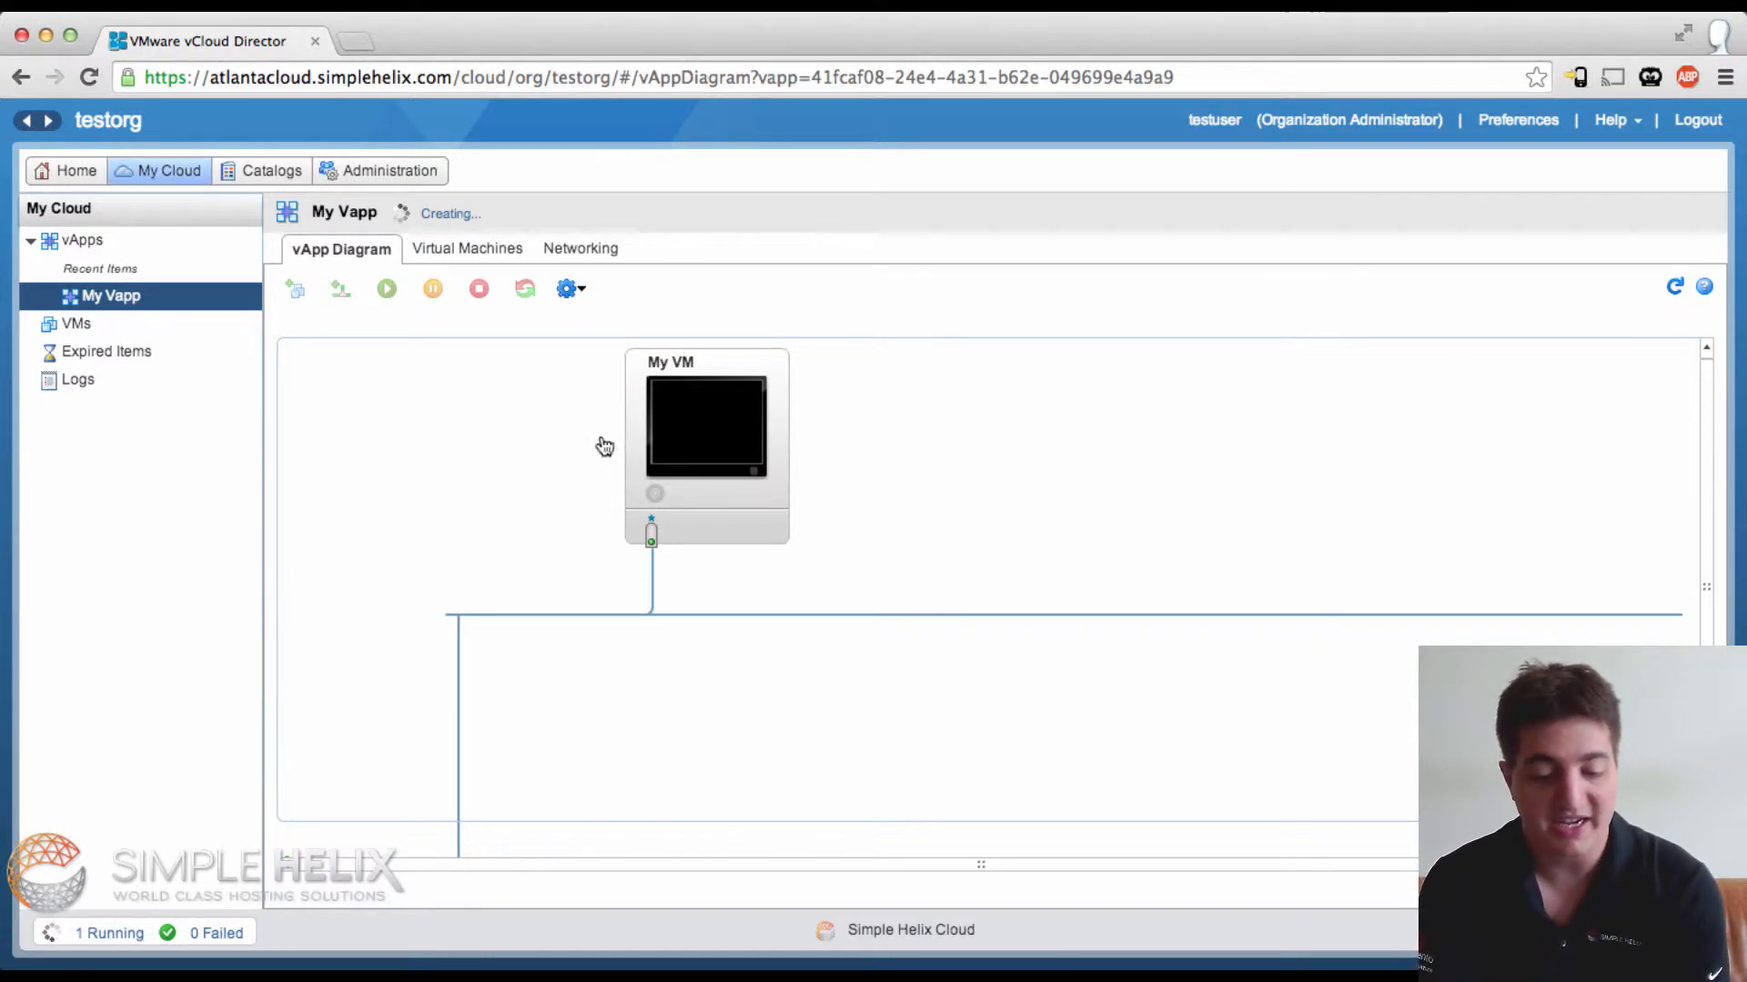
left_click(477, 249)
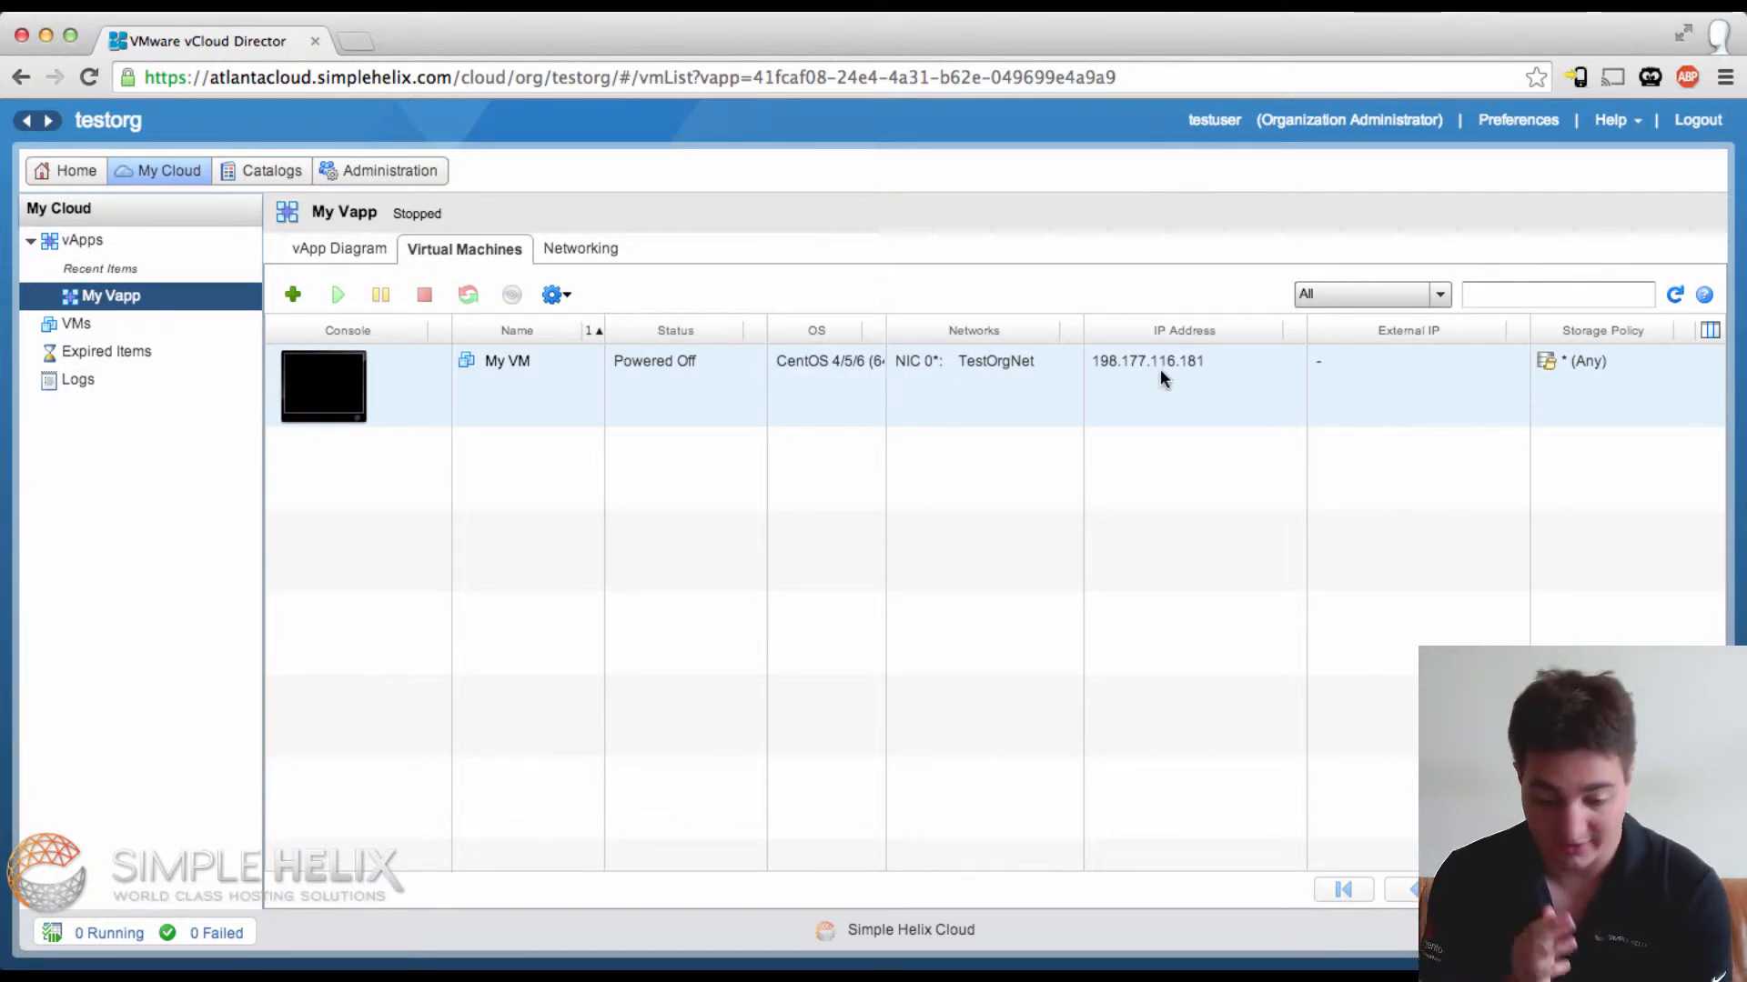
left_click(521, 397)
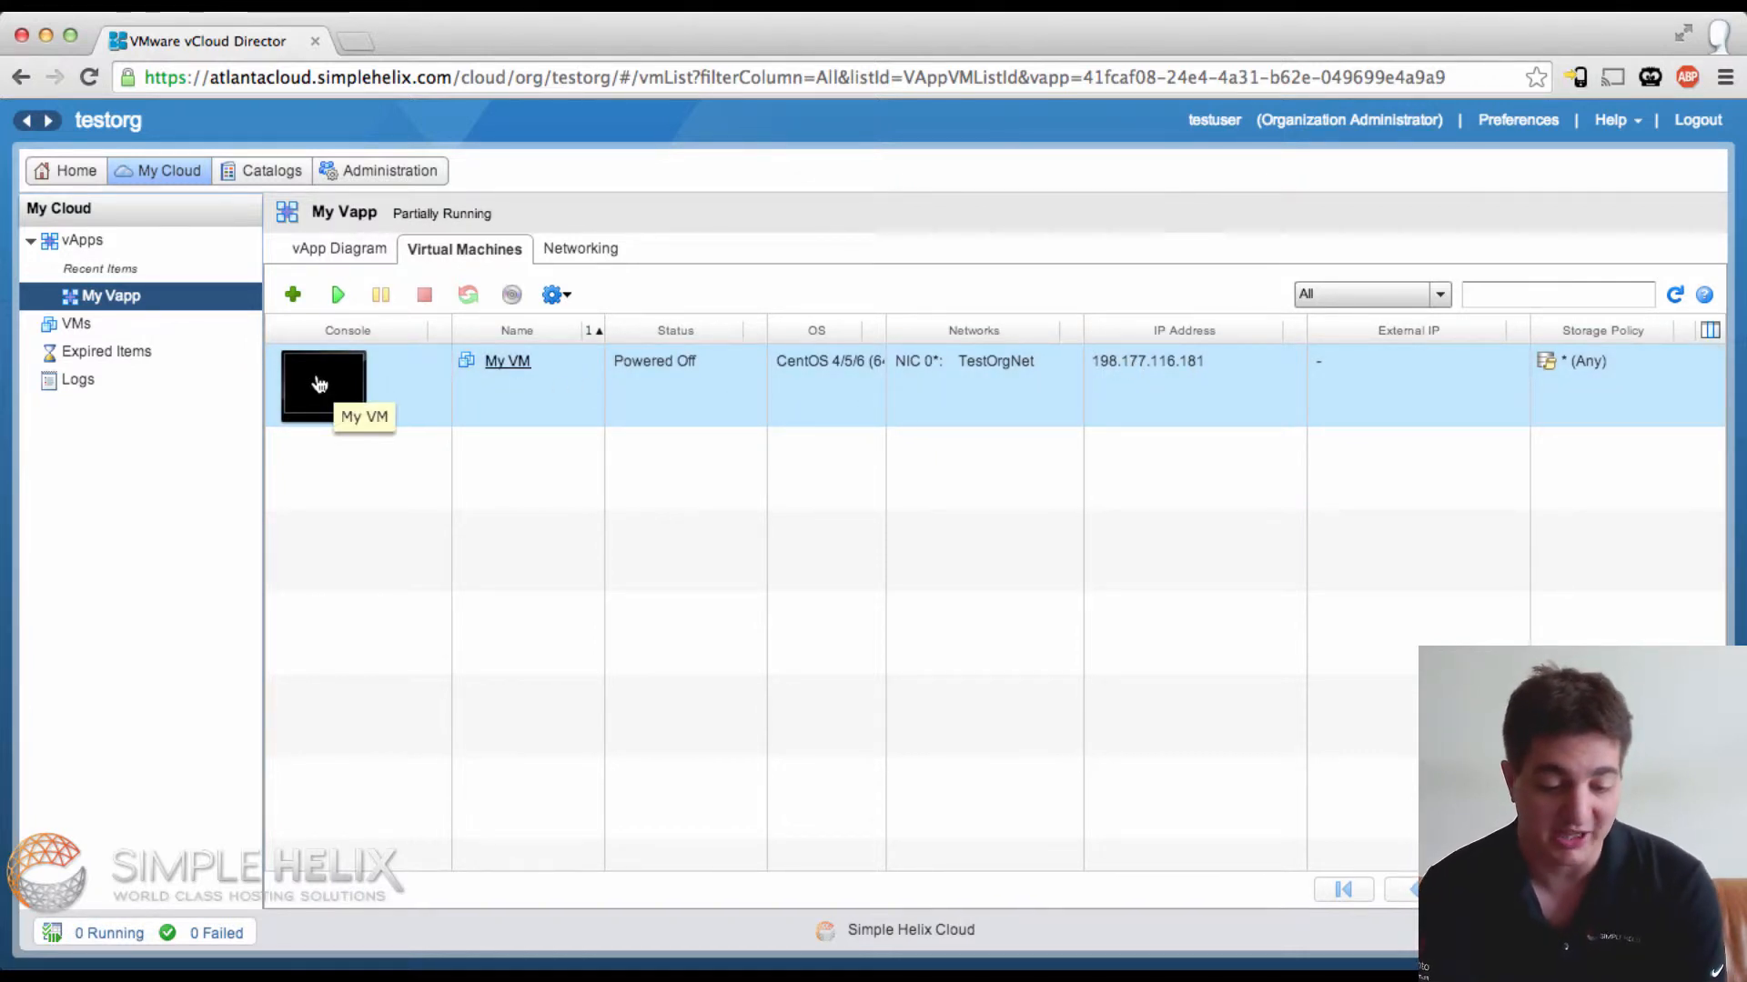
left_click(337, 296)
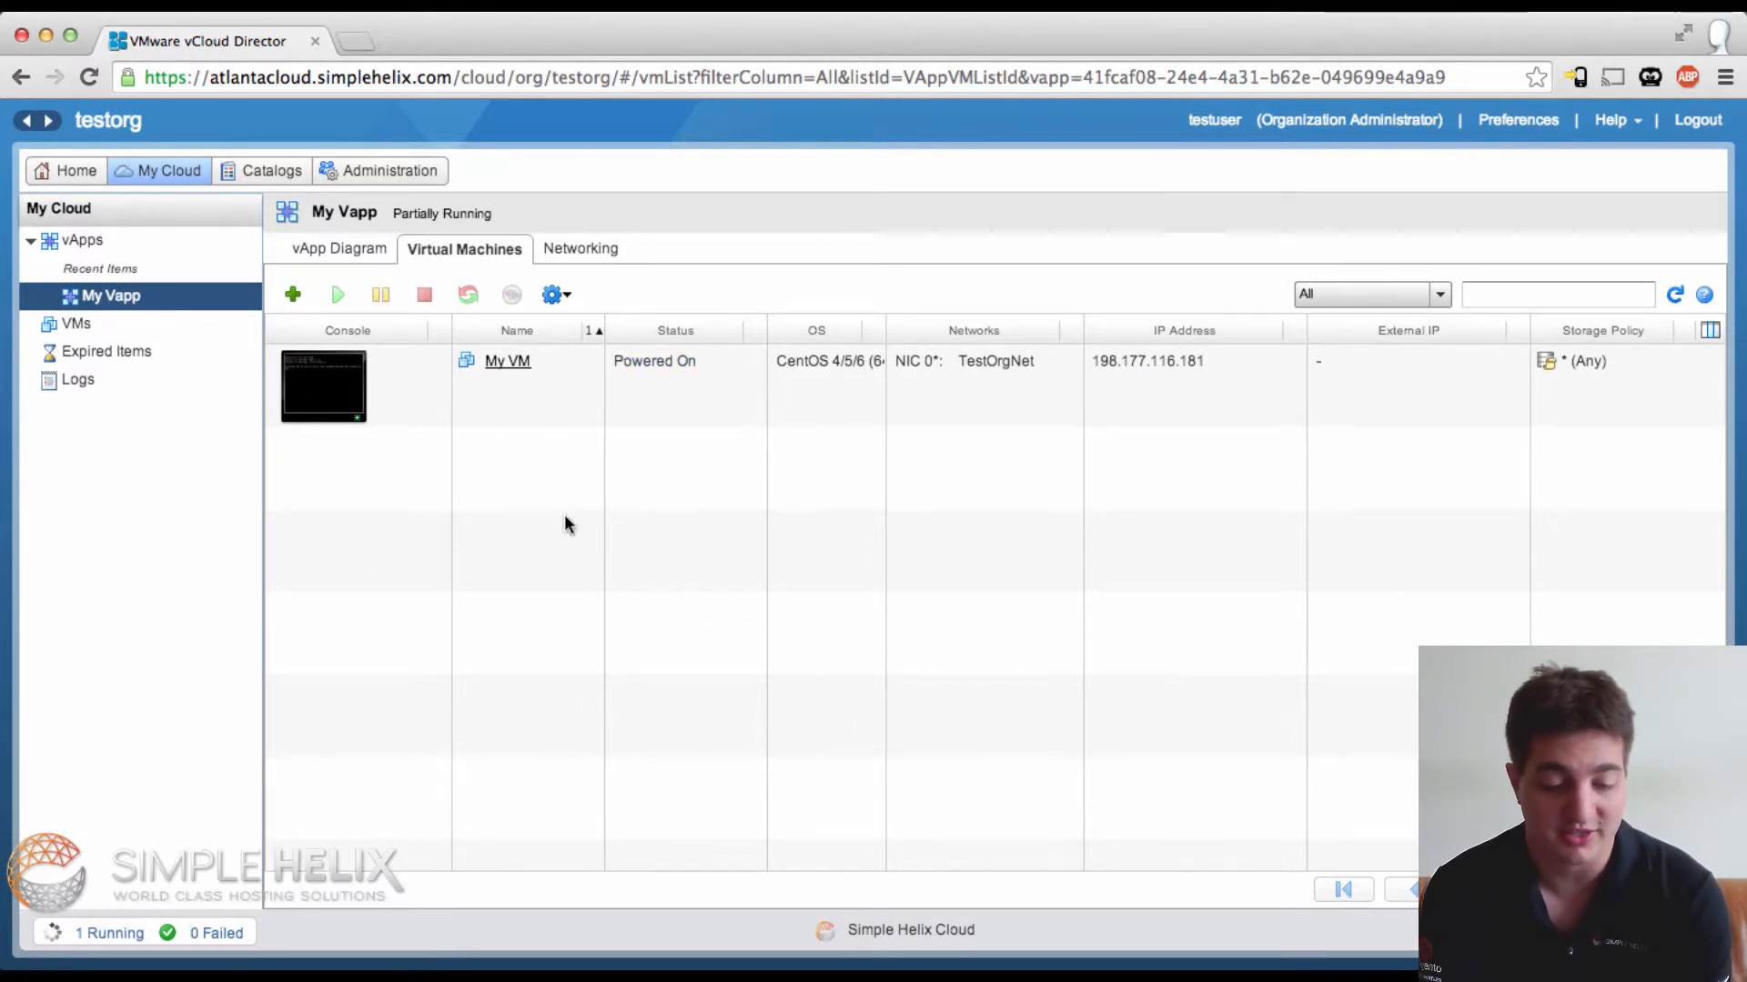
- Open My VM's console in its own window, move it toward the middle of the screen and cancel the network boot
left_click(322, 386)
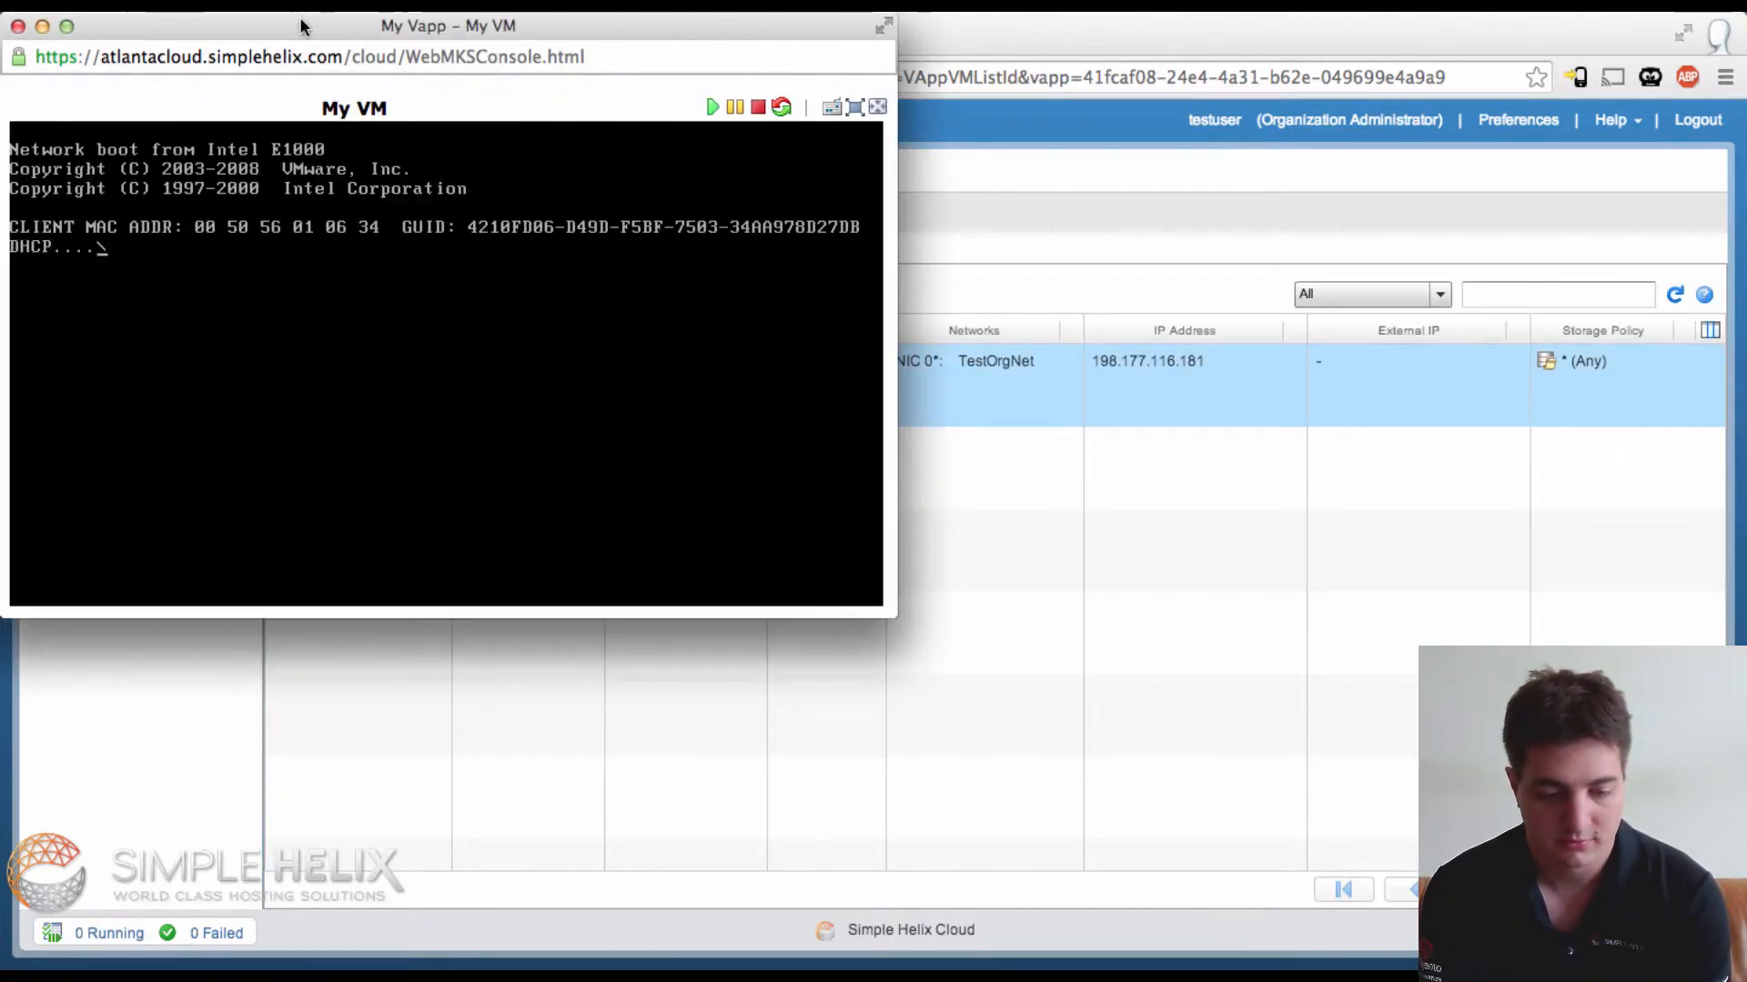
left_click_drag(298, 28, 664, 216)
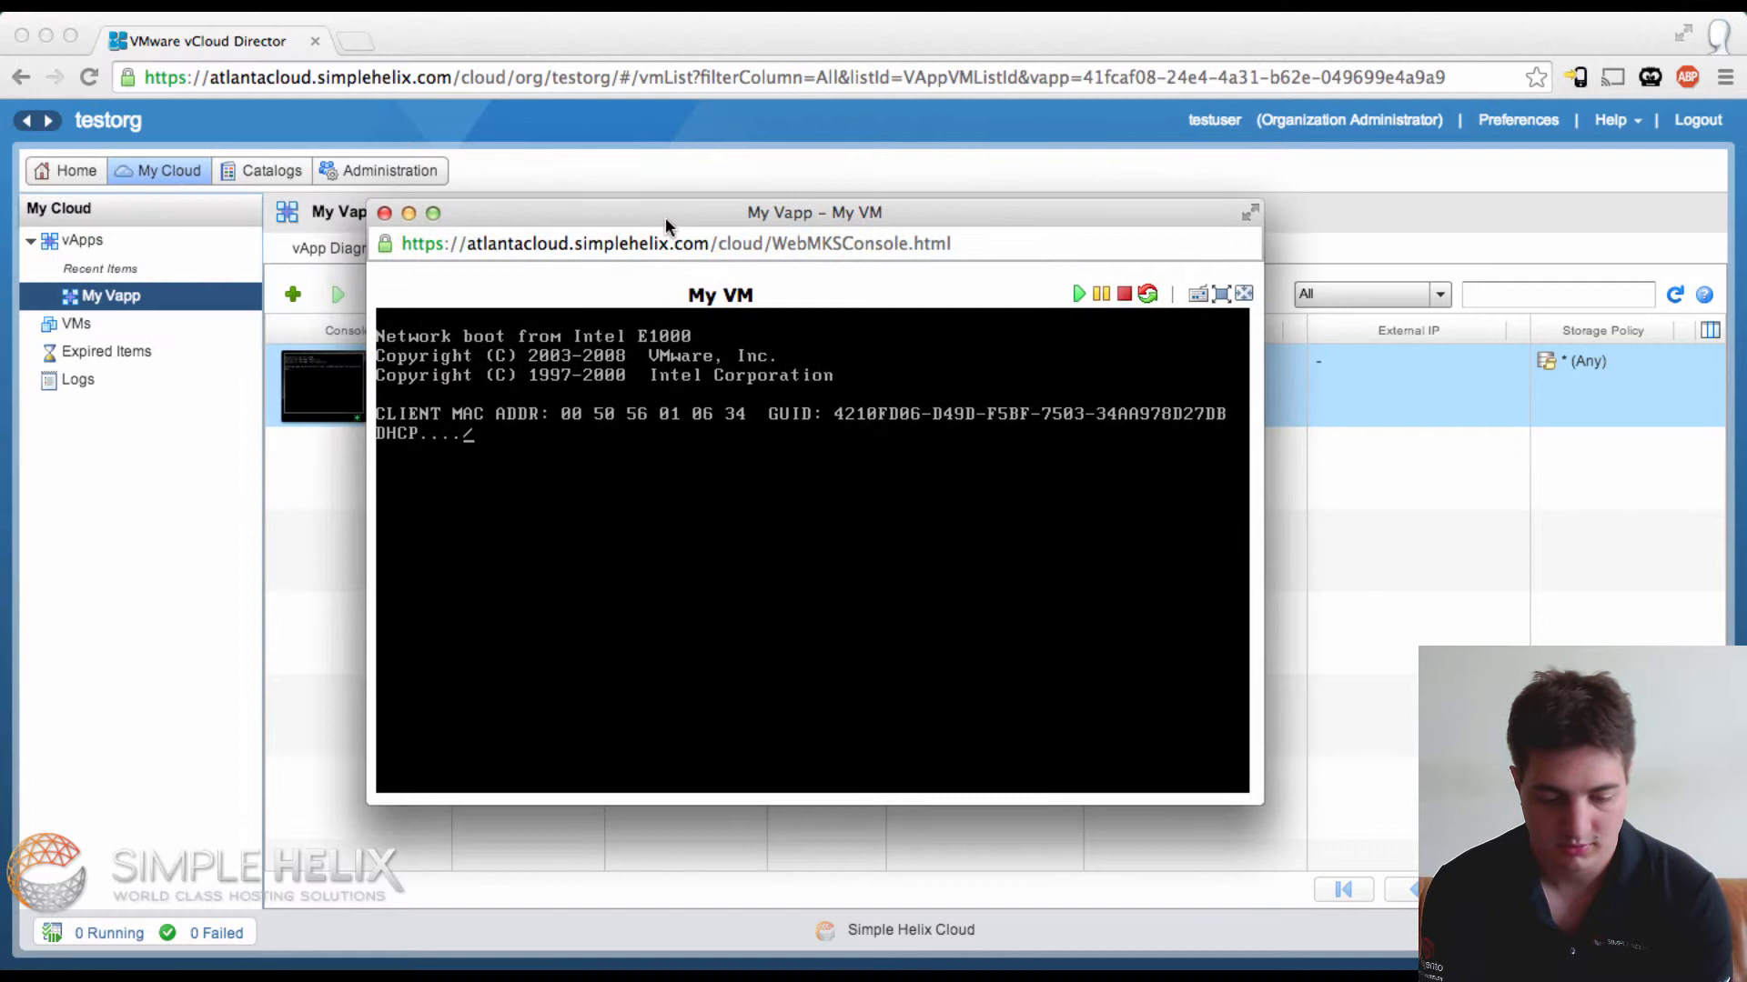
left_click(689, 436)
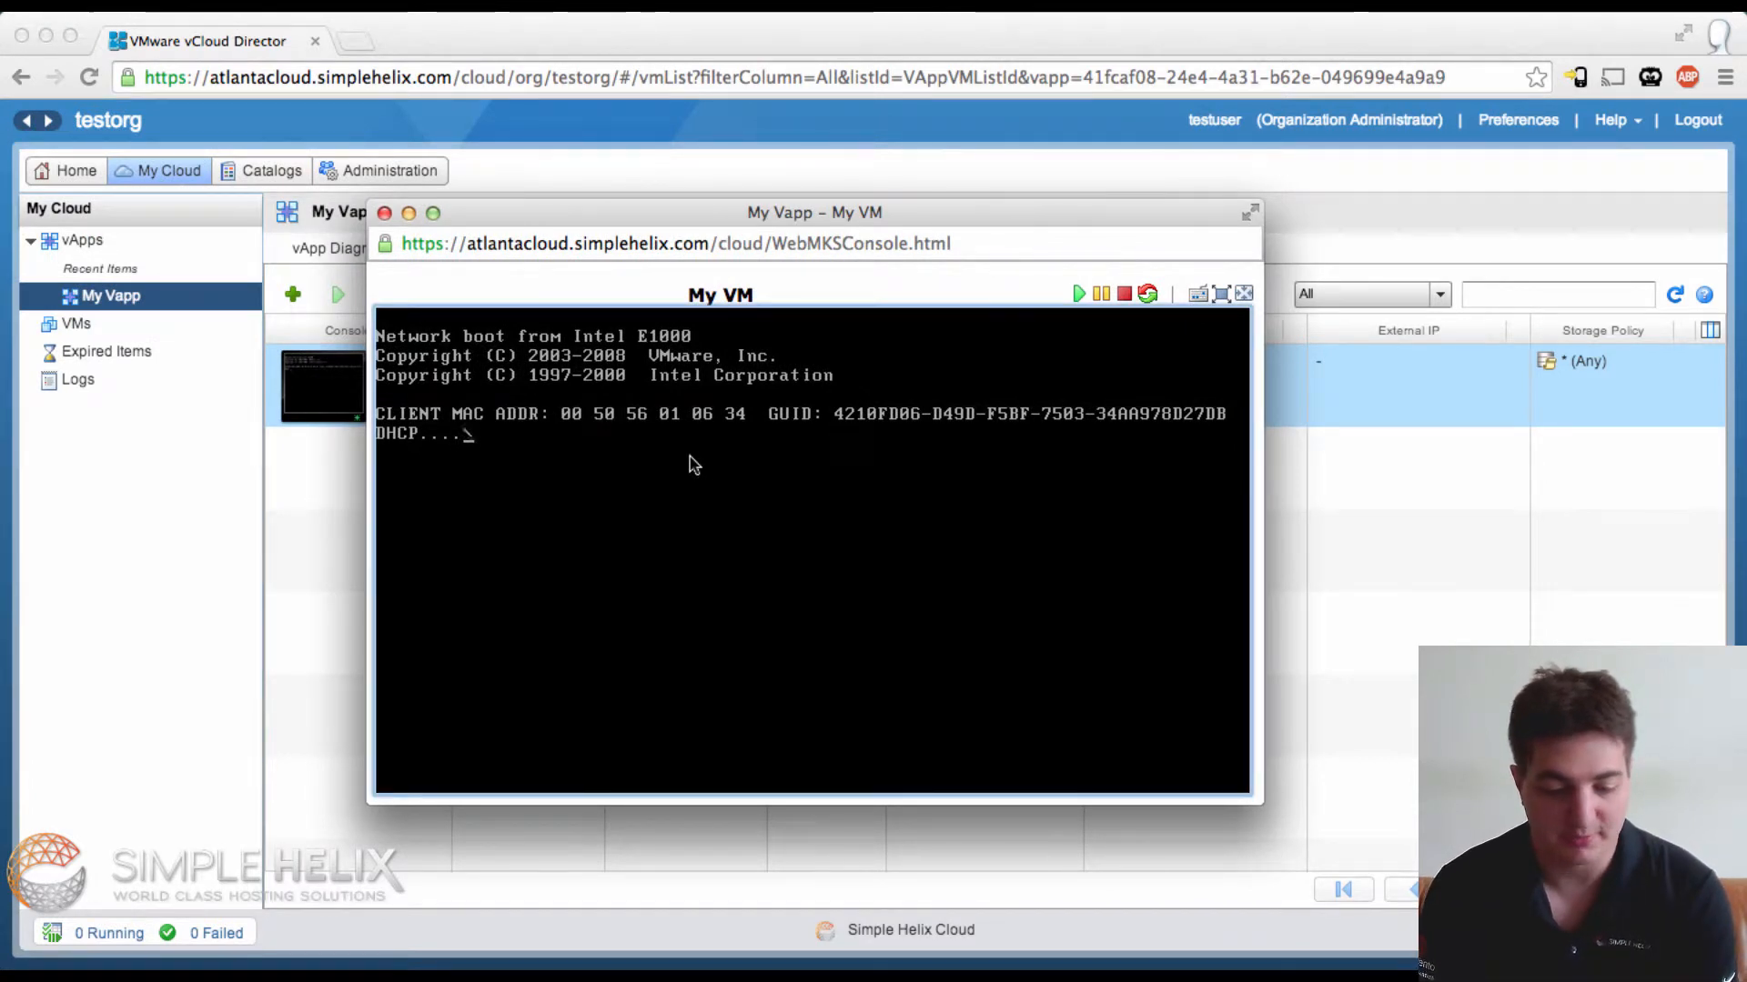
key("Escape")
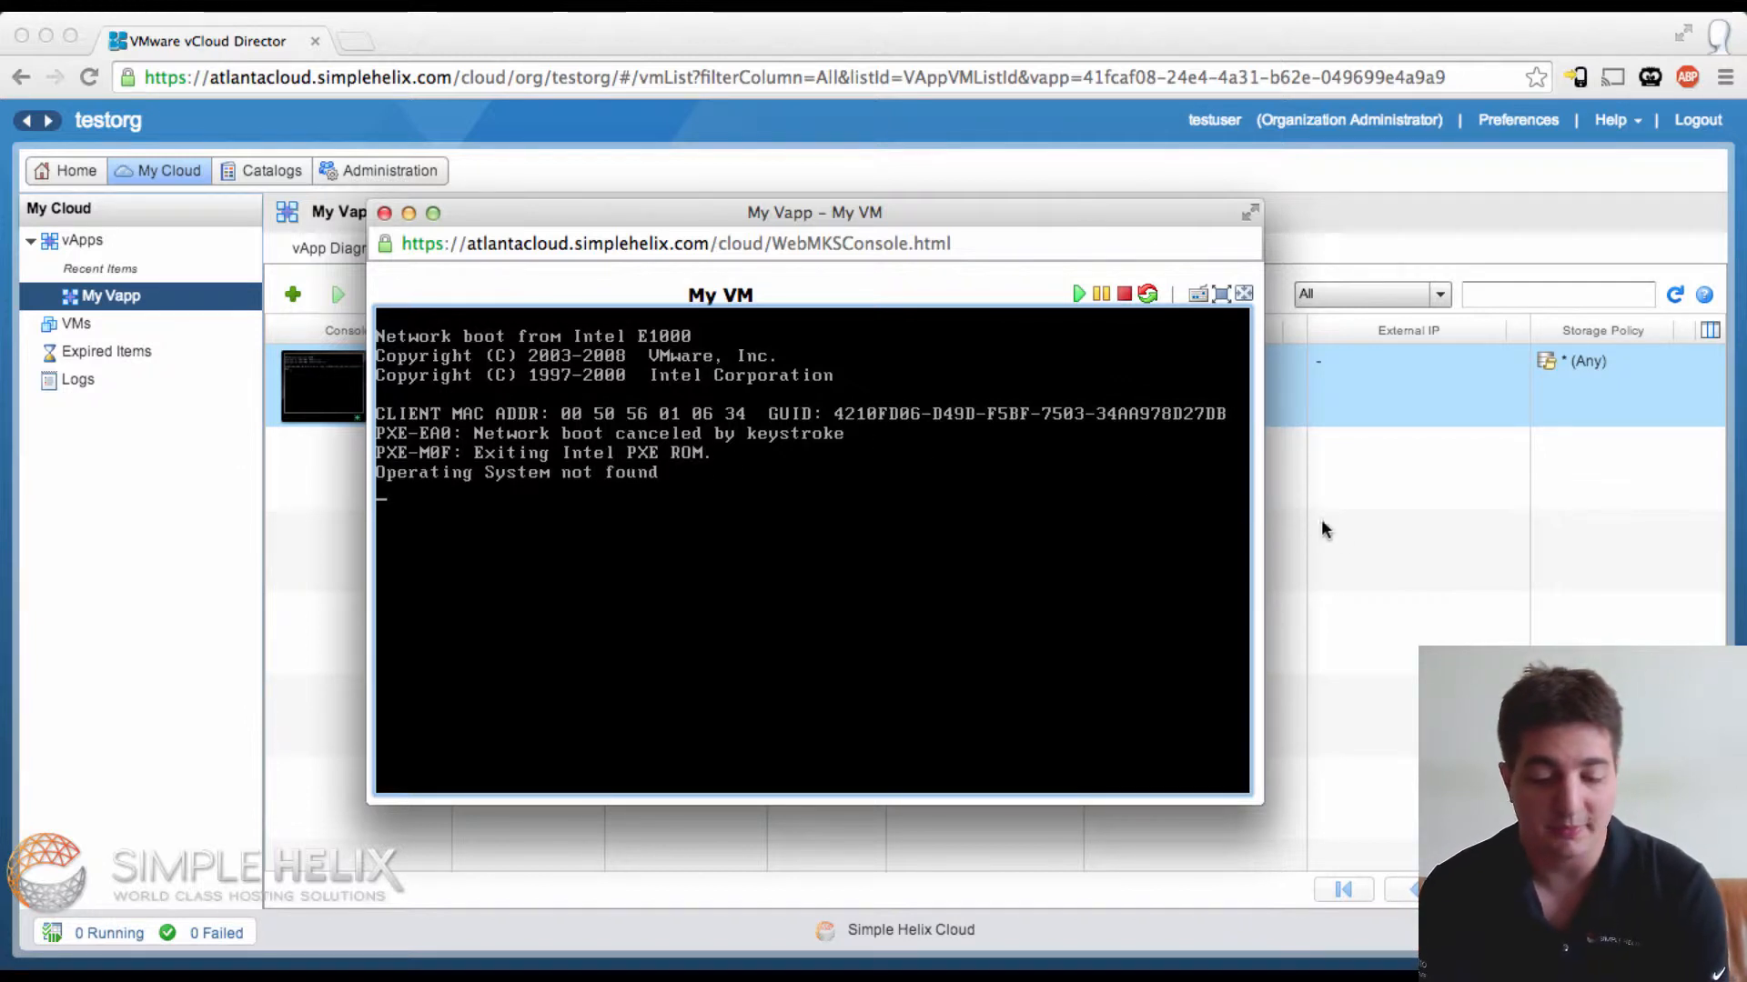
- Insert the CentOS 6.5 X64 DVD1 media from testcatalog into My VM
left_click(1375, 558)
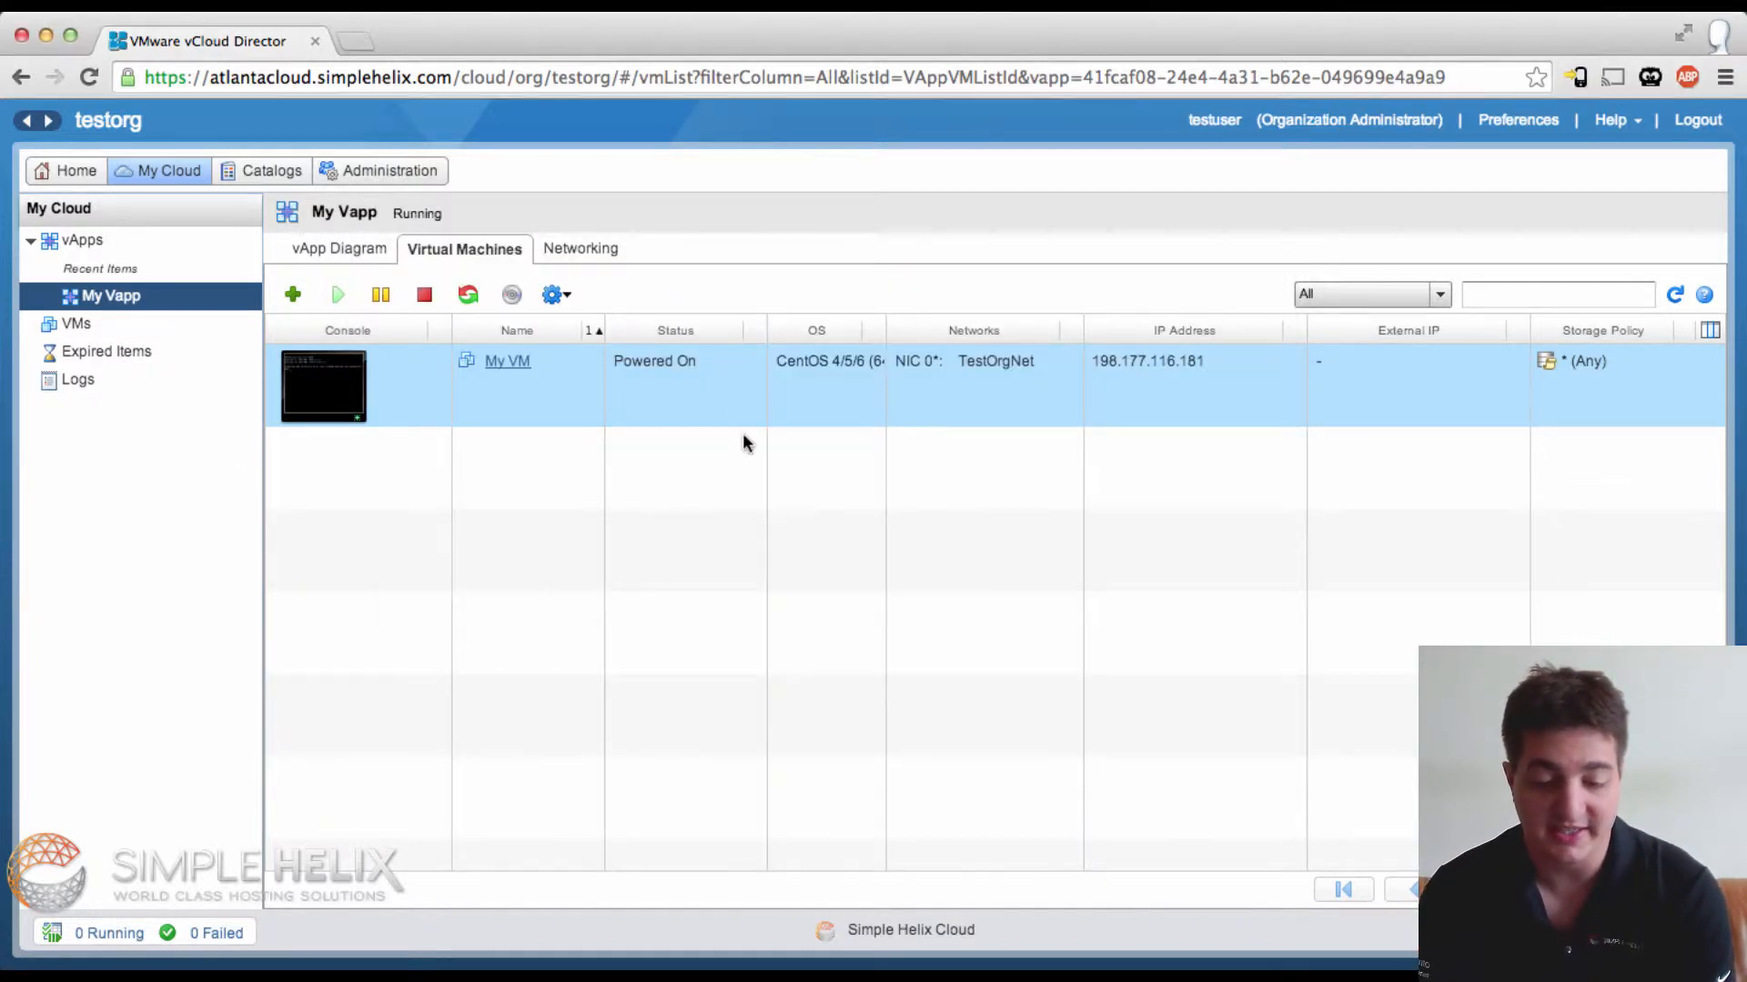
right_click(668, 378)
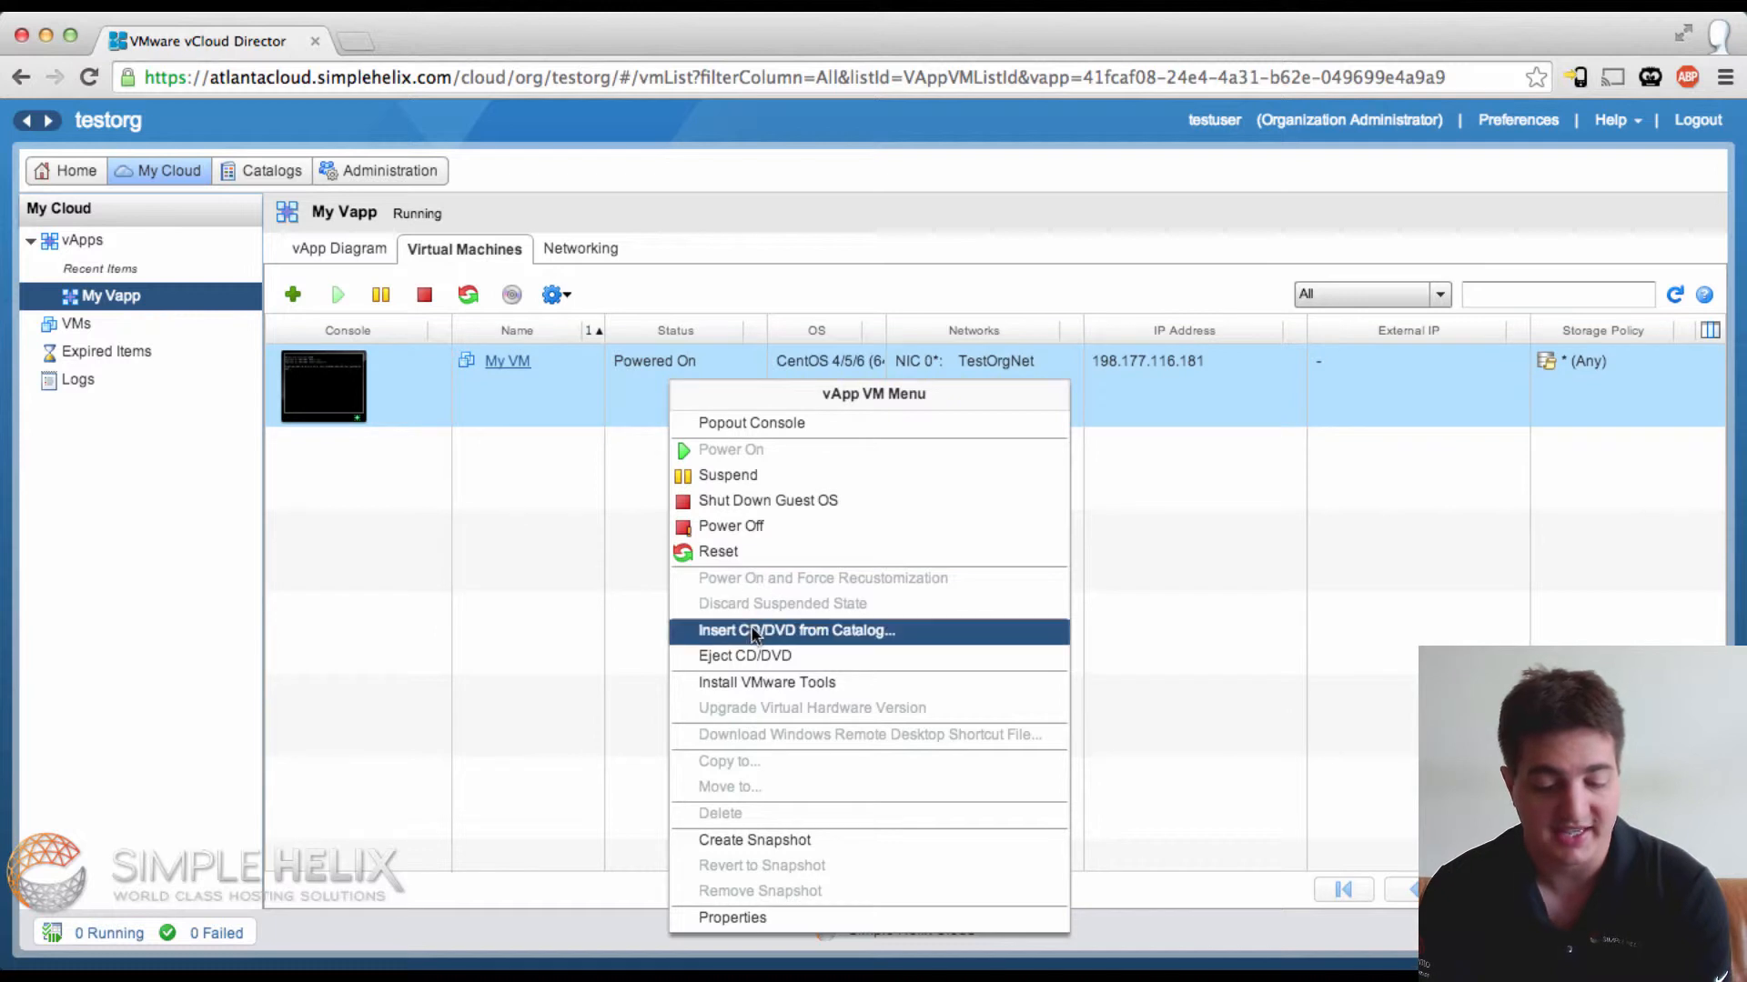
left_click(808, 631)
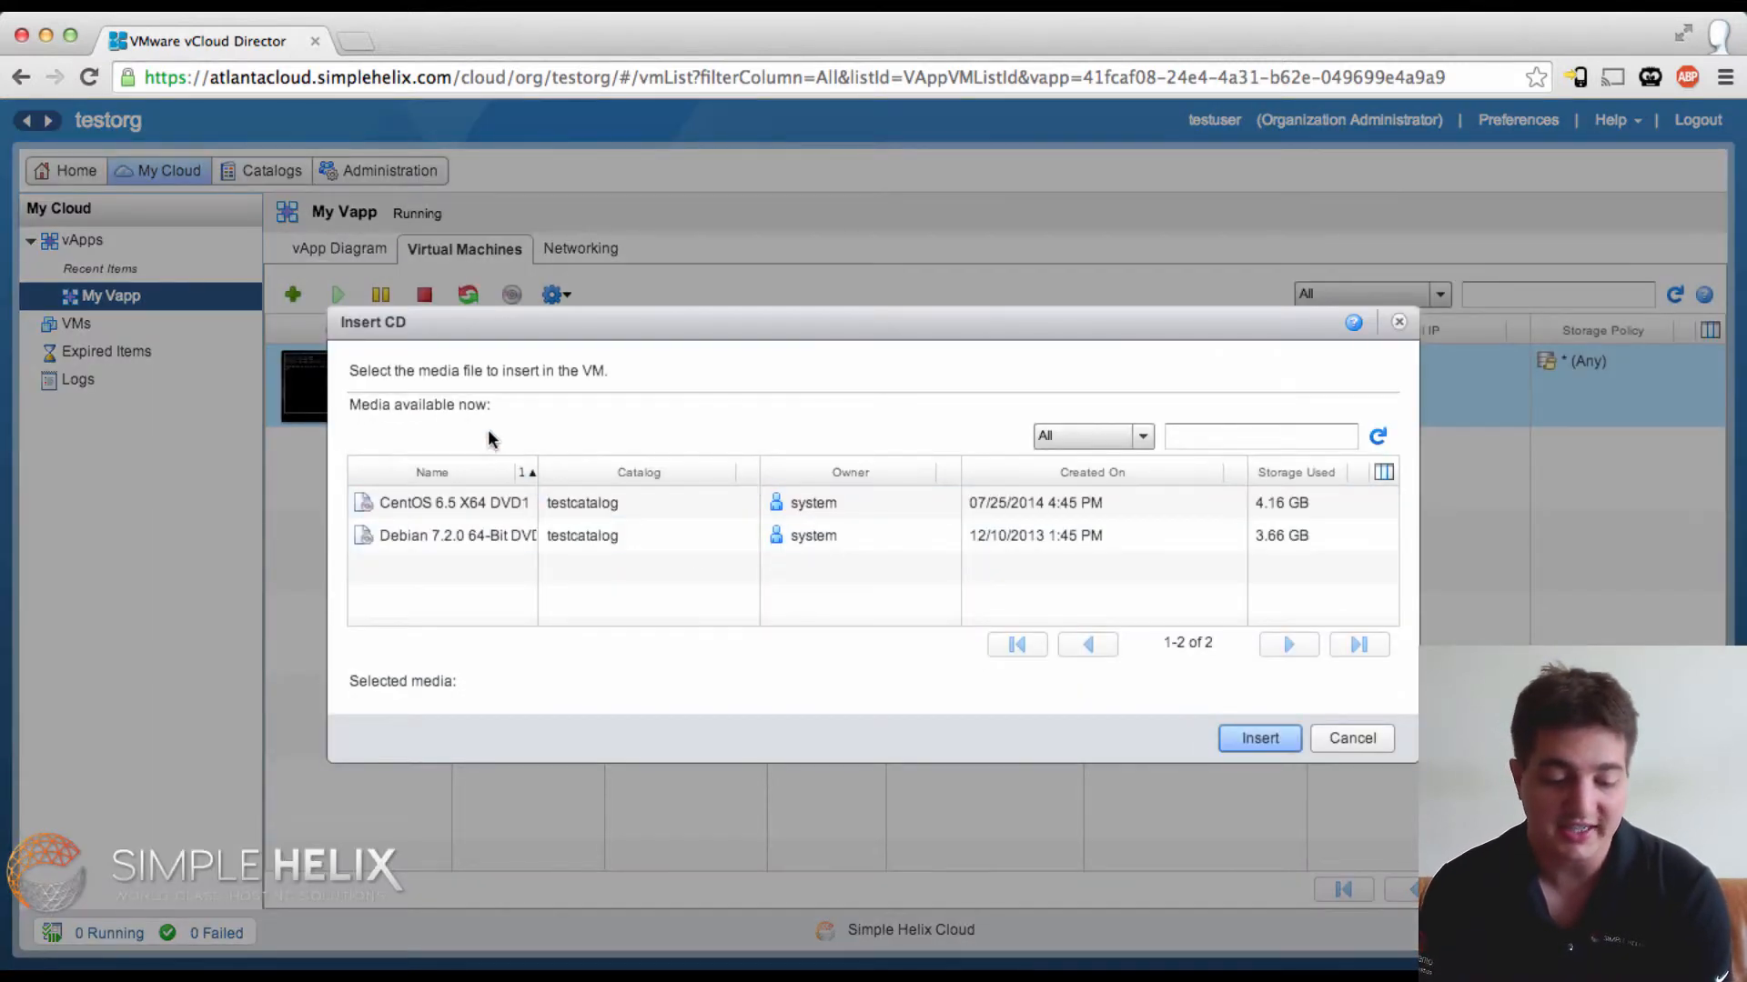
left_click(462, 502)
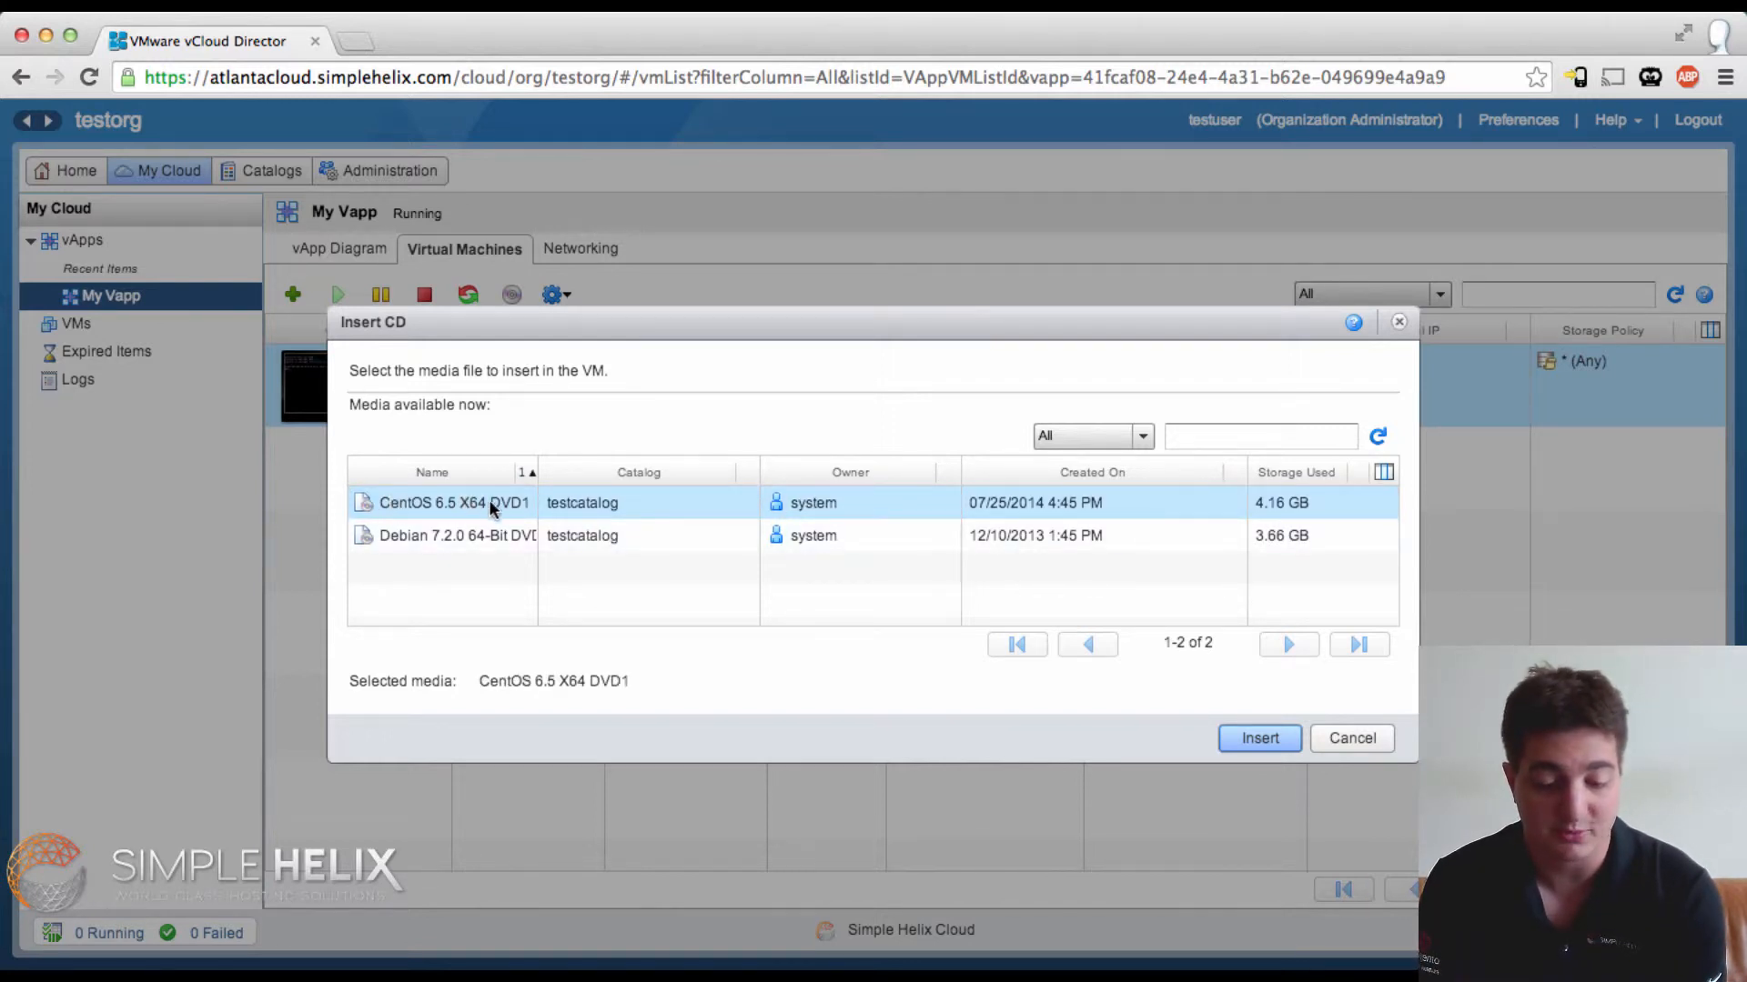
left_click(1255, 738)
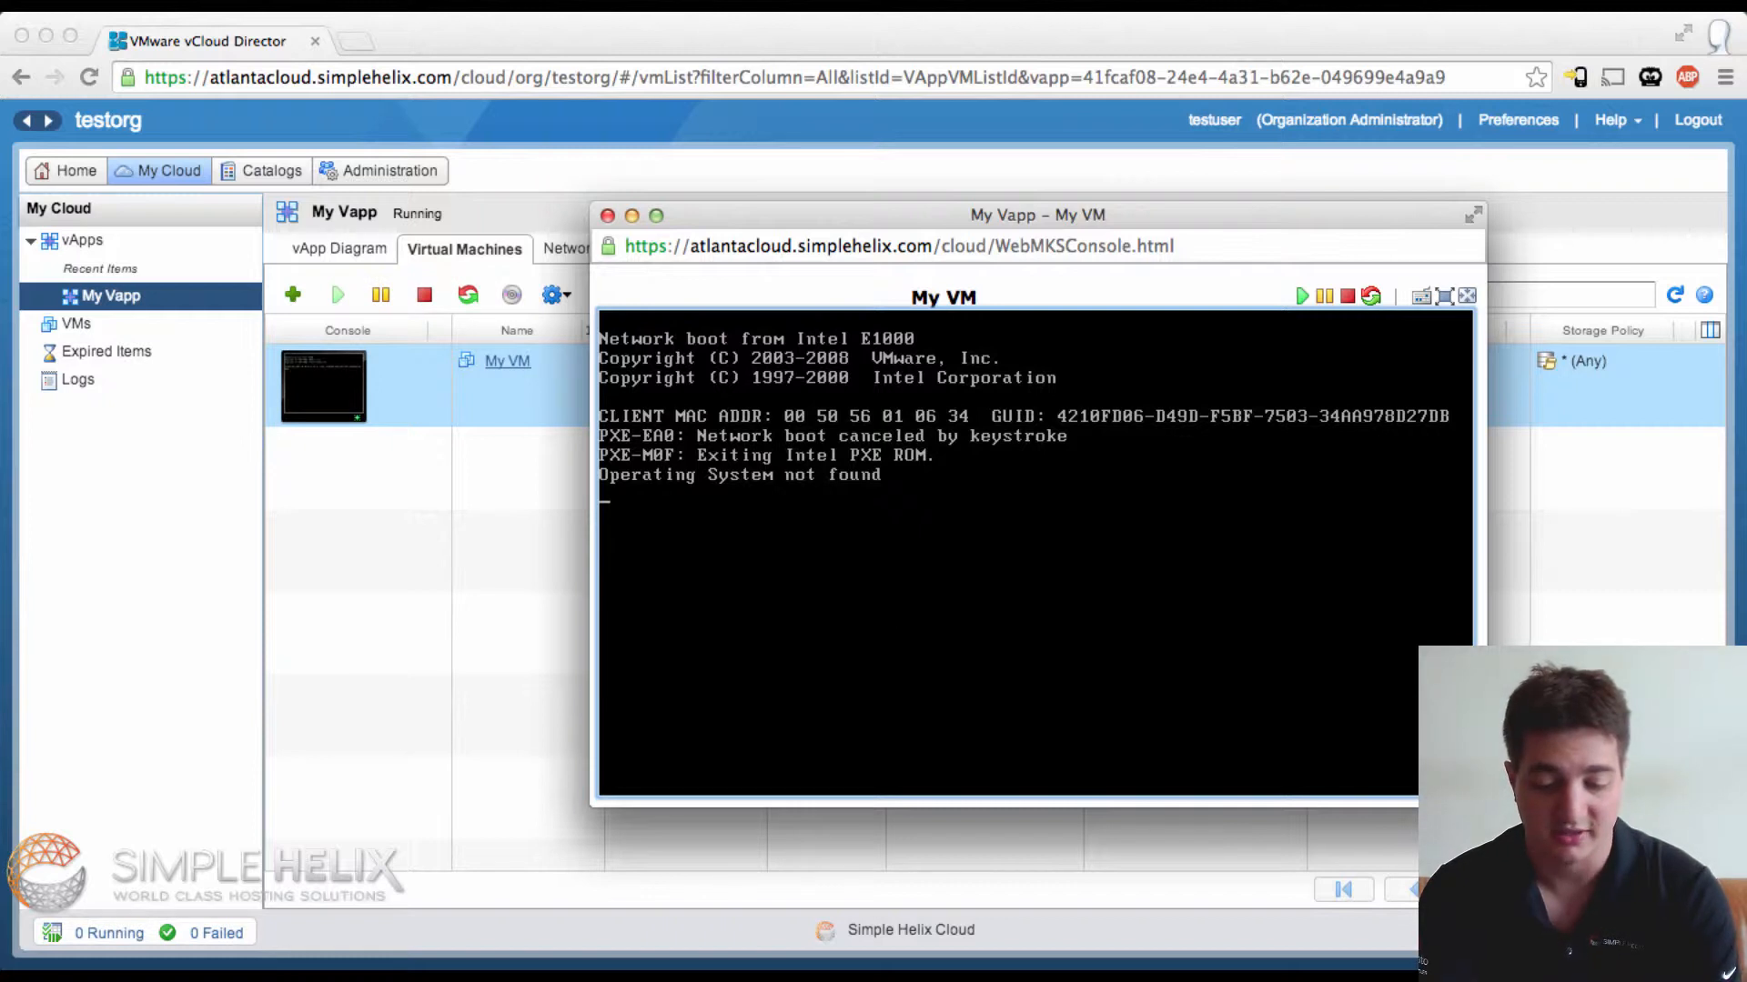
- Boot My VM from the inserted disc in its console and highlight "Install or upgrade an existing system" in the boot options
key("Return")
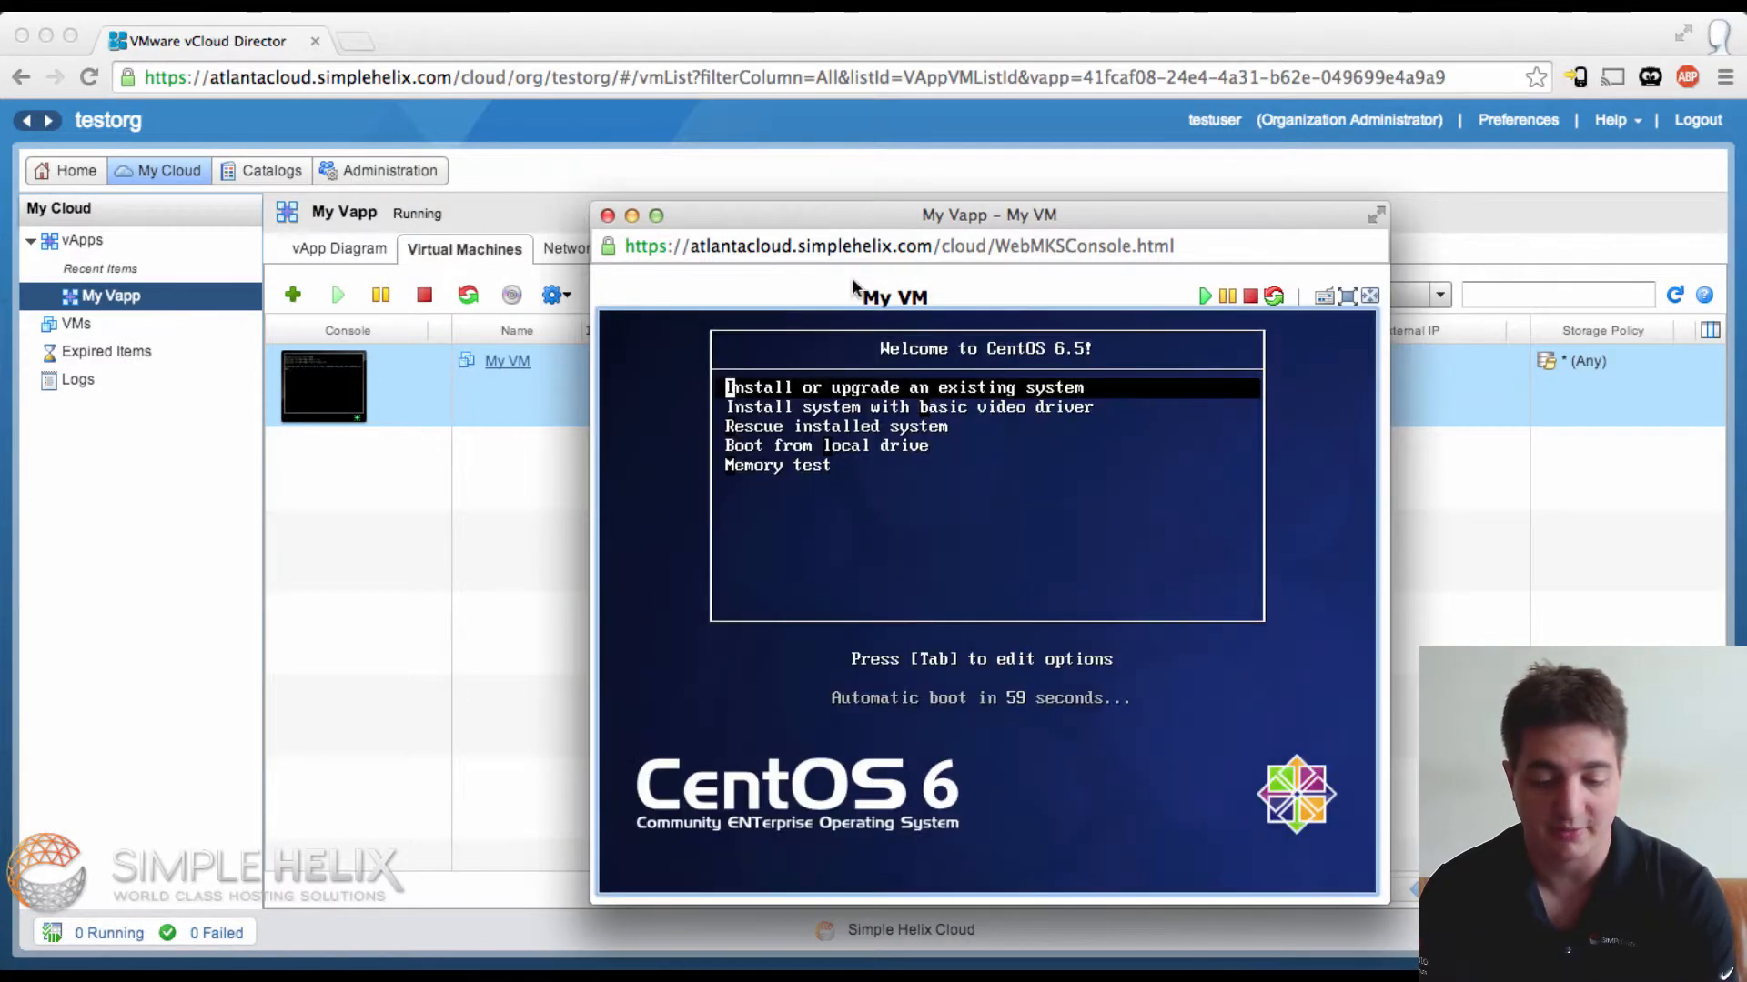
left_click_drag(830, 211, 750, 172)
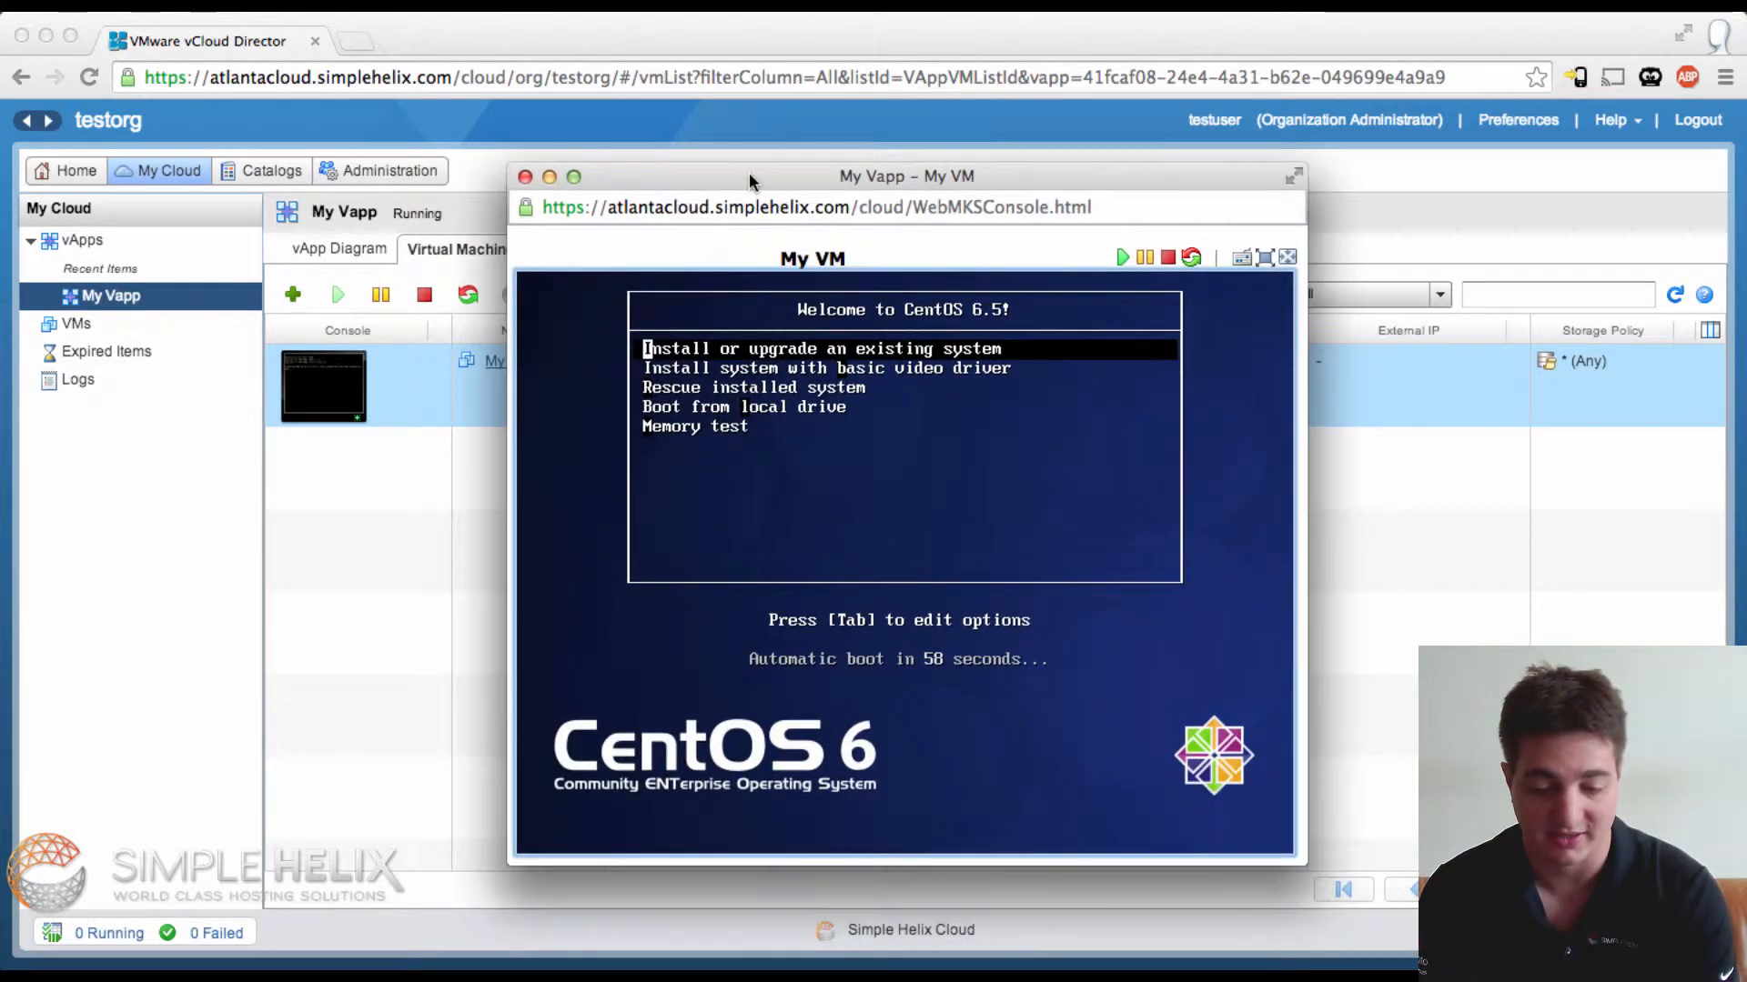
left_click(875, 443)
key("Down")
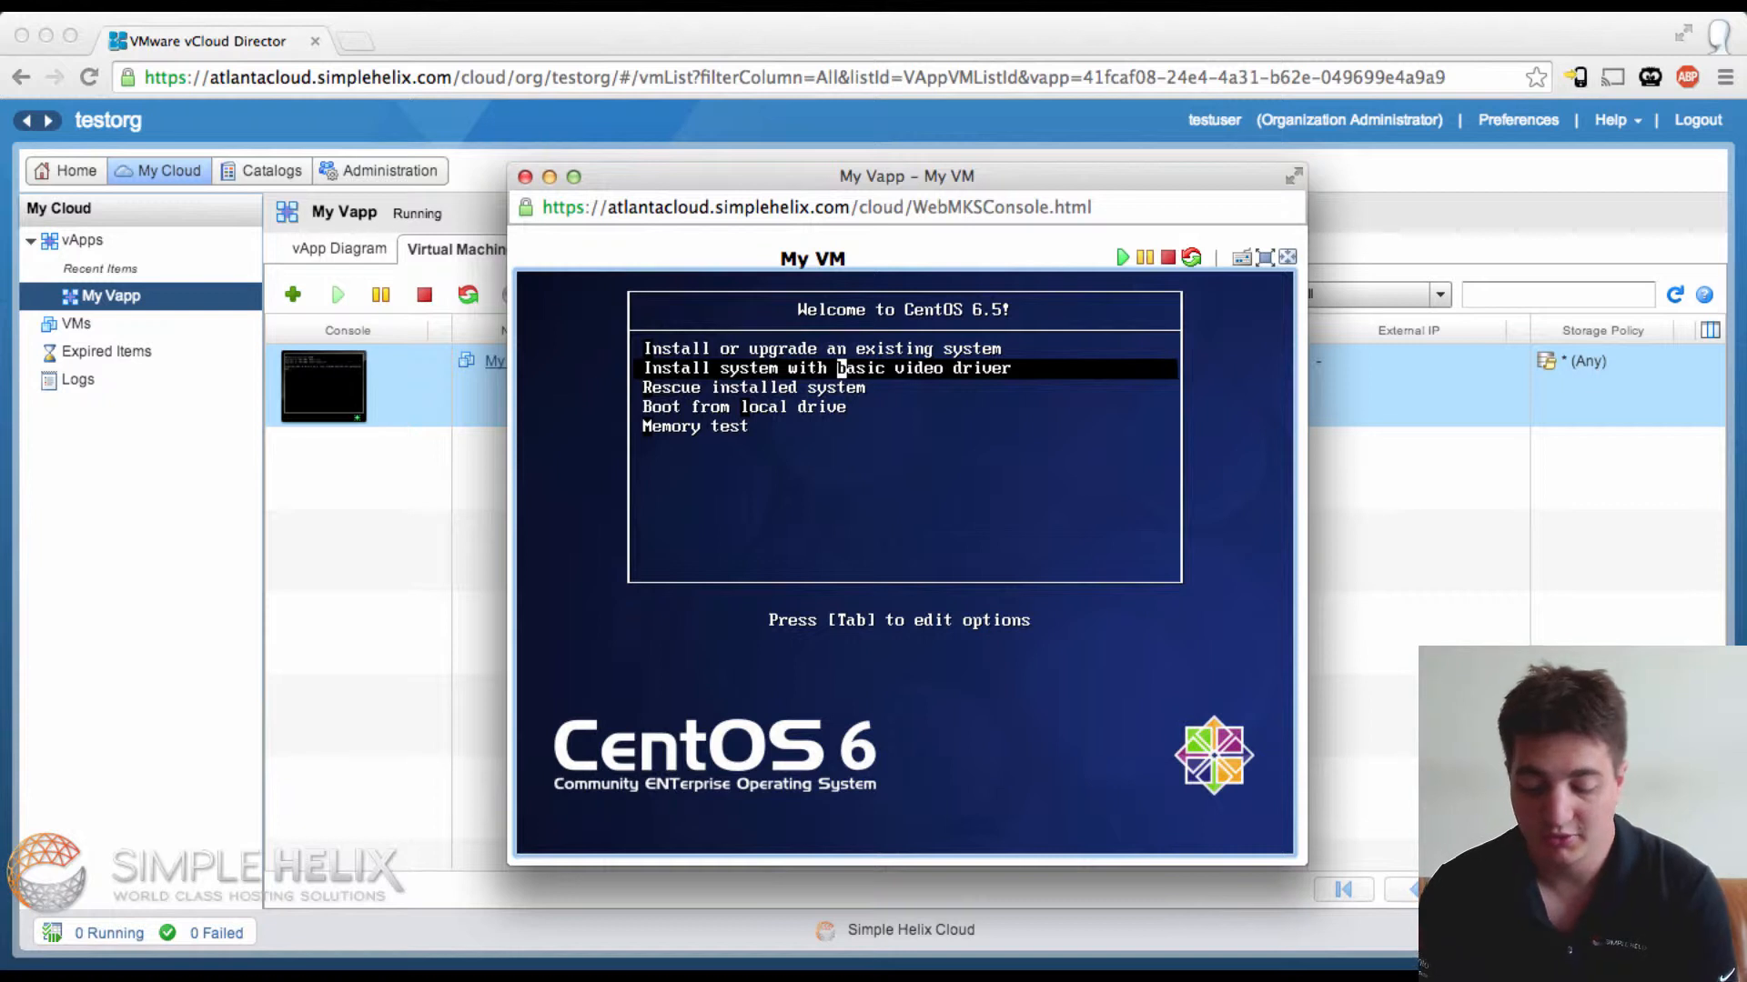
key("Up")
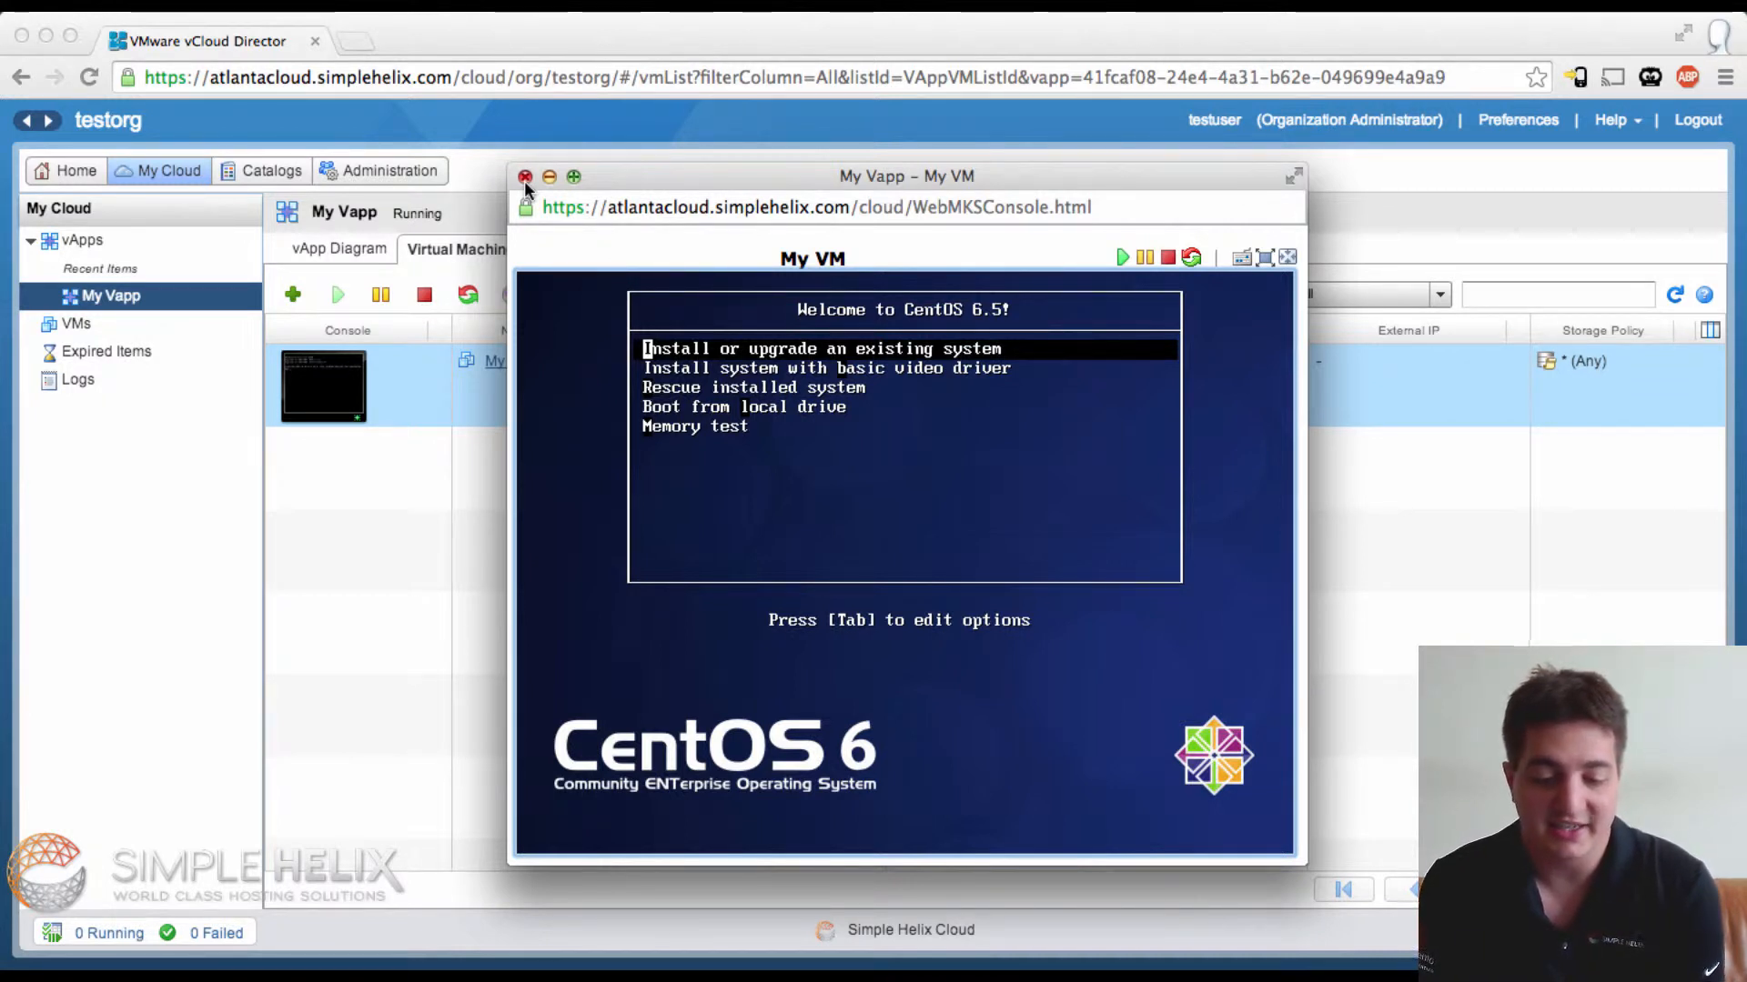
- Reposition the console window, return to My Vapp's virtual machine list and bring up the actions available for My VM
left_click_drag(716, 176, 333, 175)
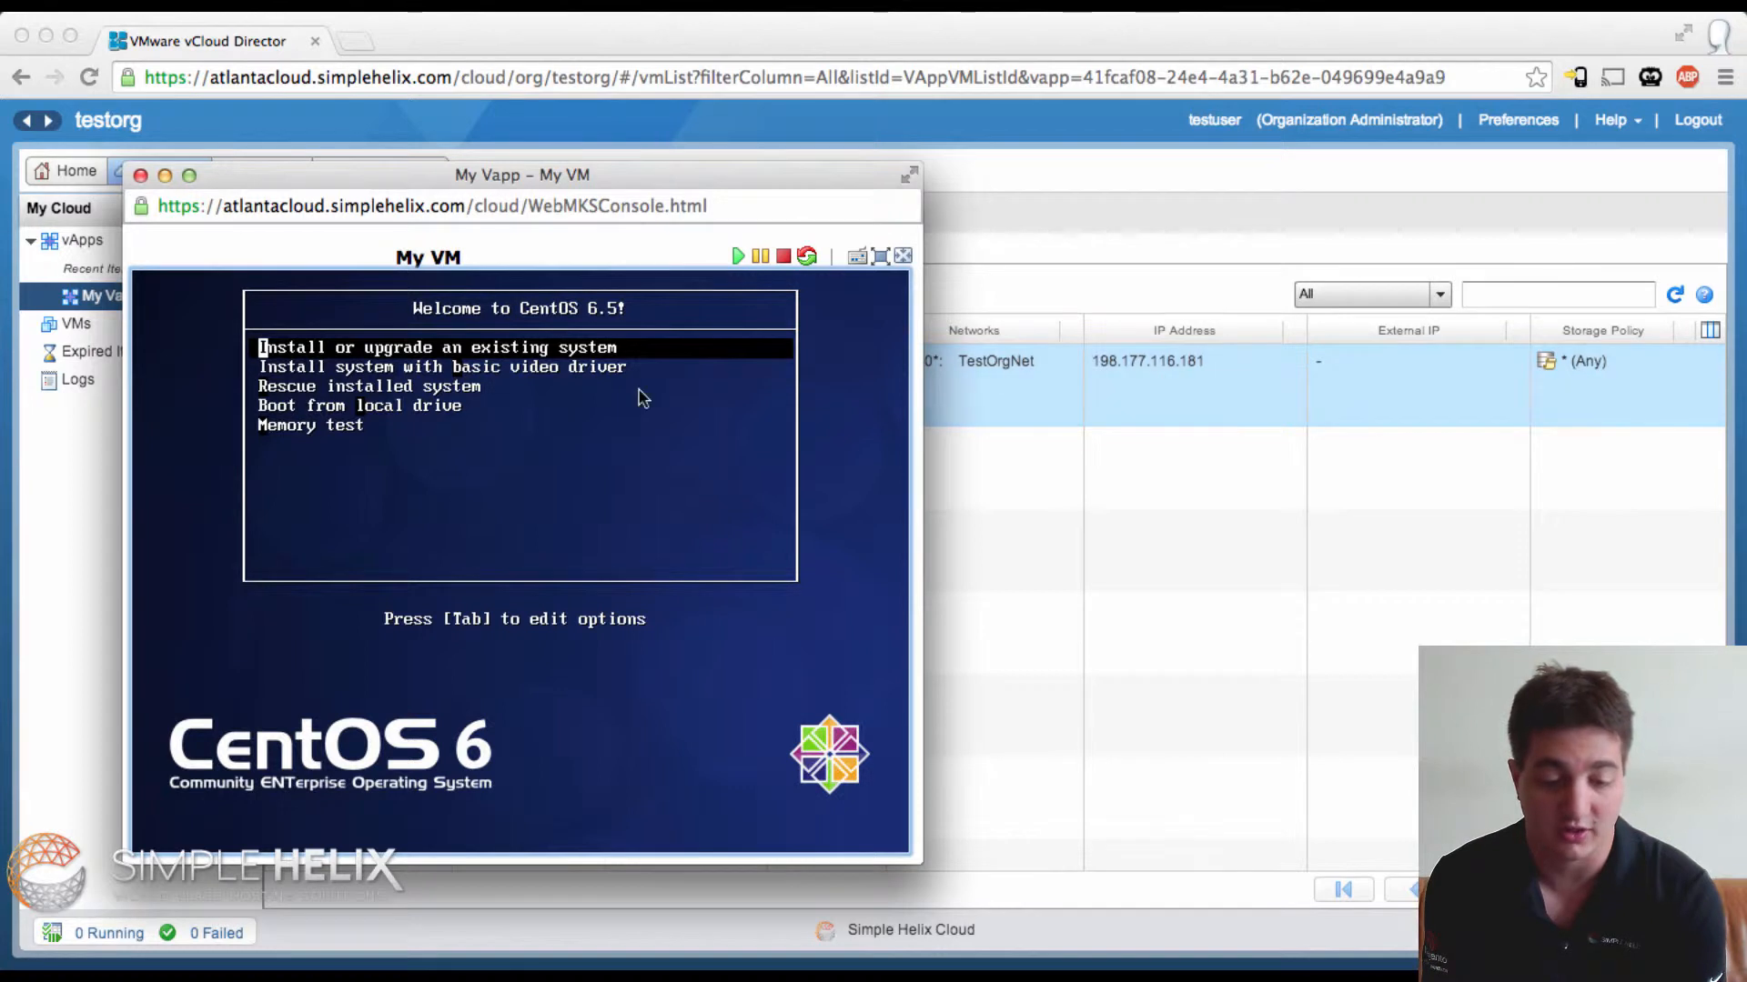
left_click_drag(254, 172, 559, 176)
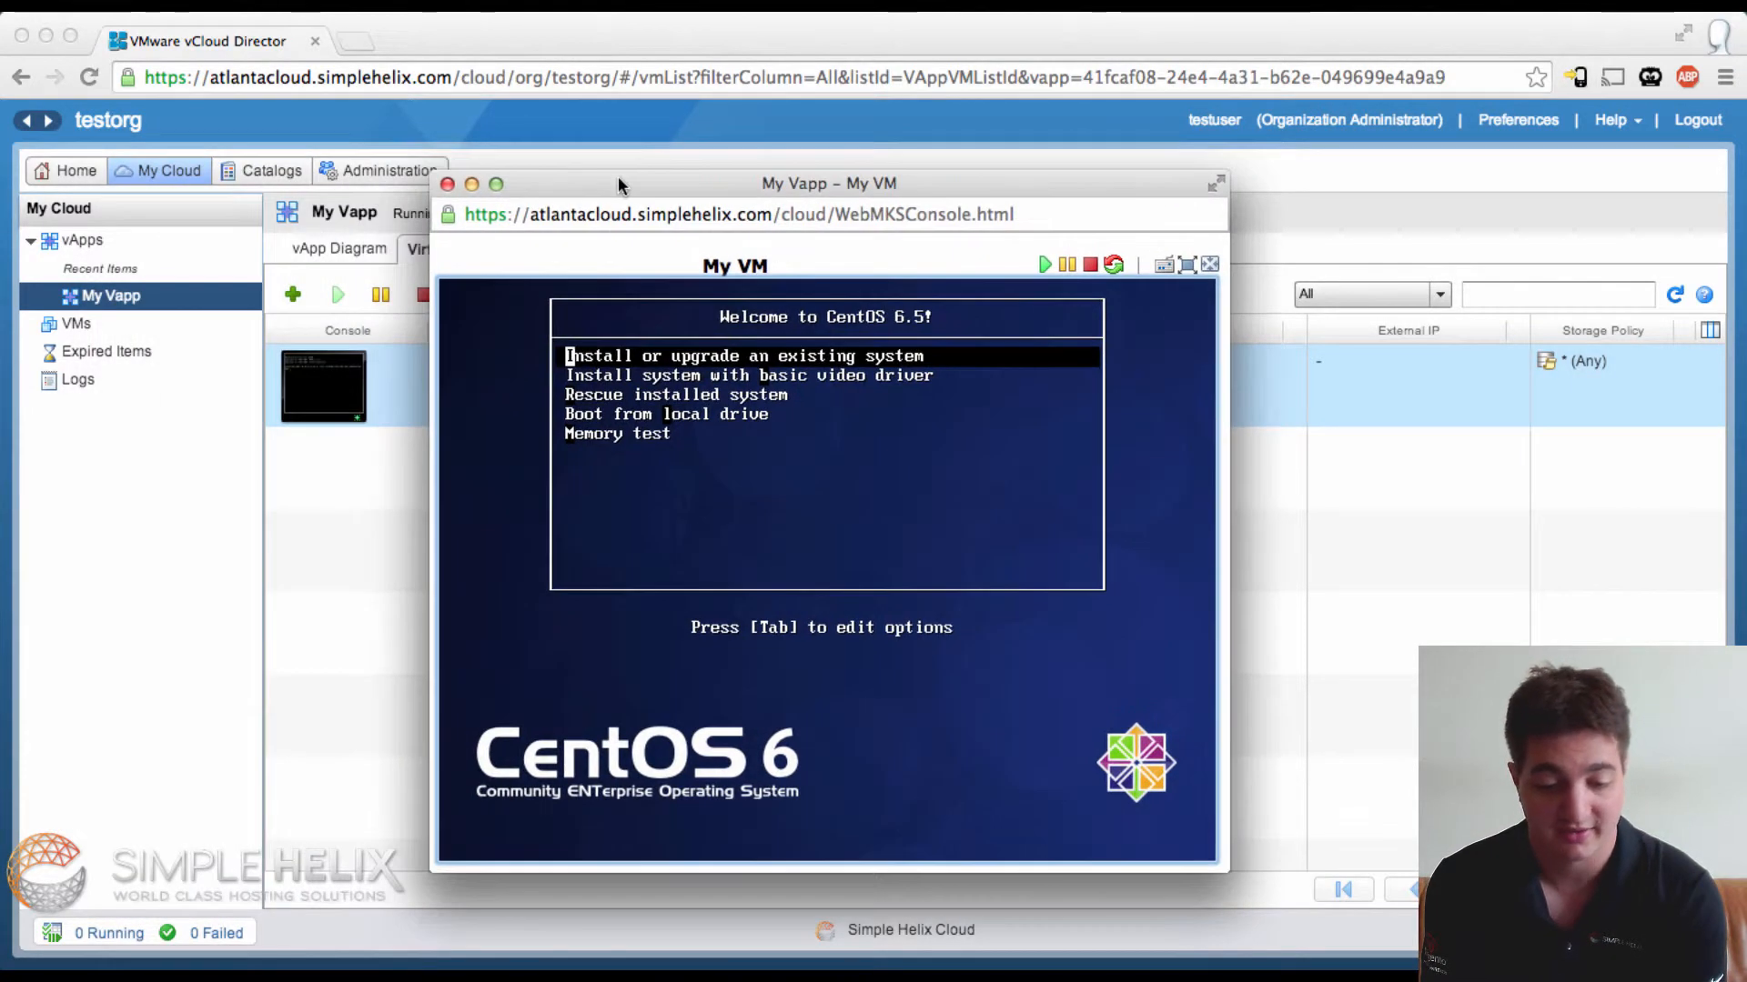
left_click(717, 404)
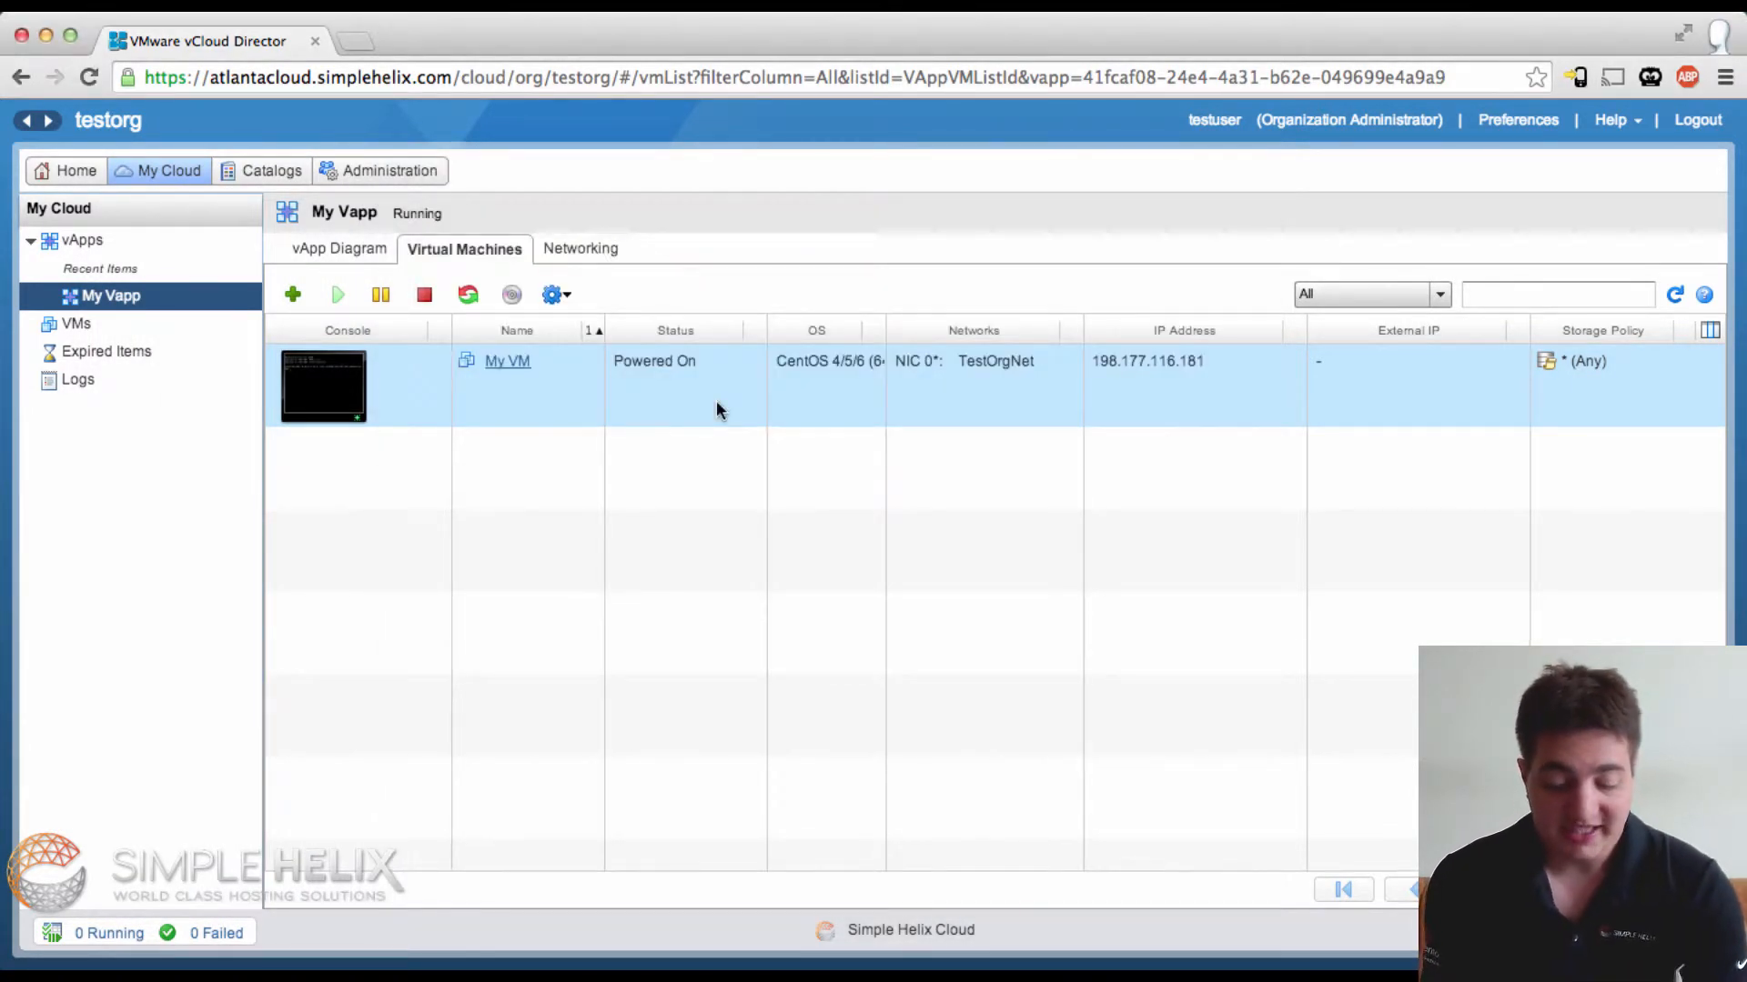
right_click(717, 402)
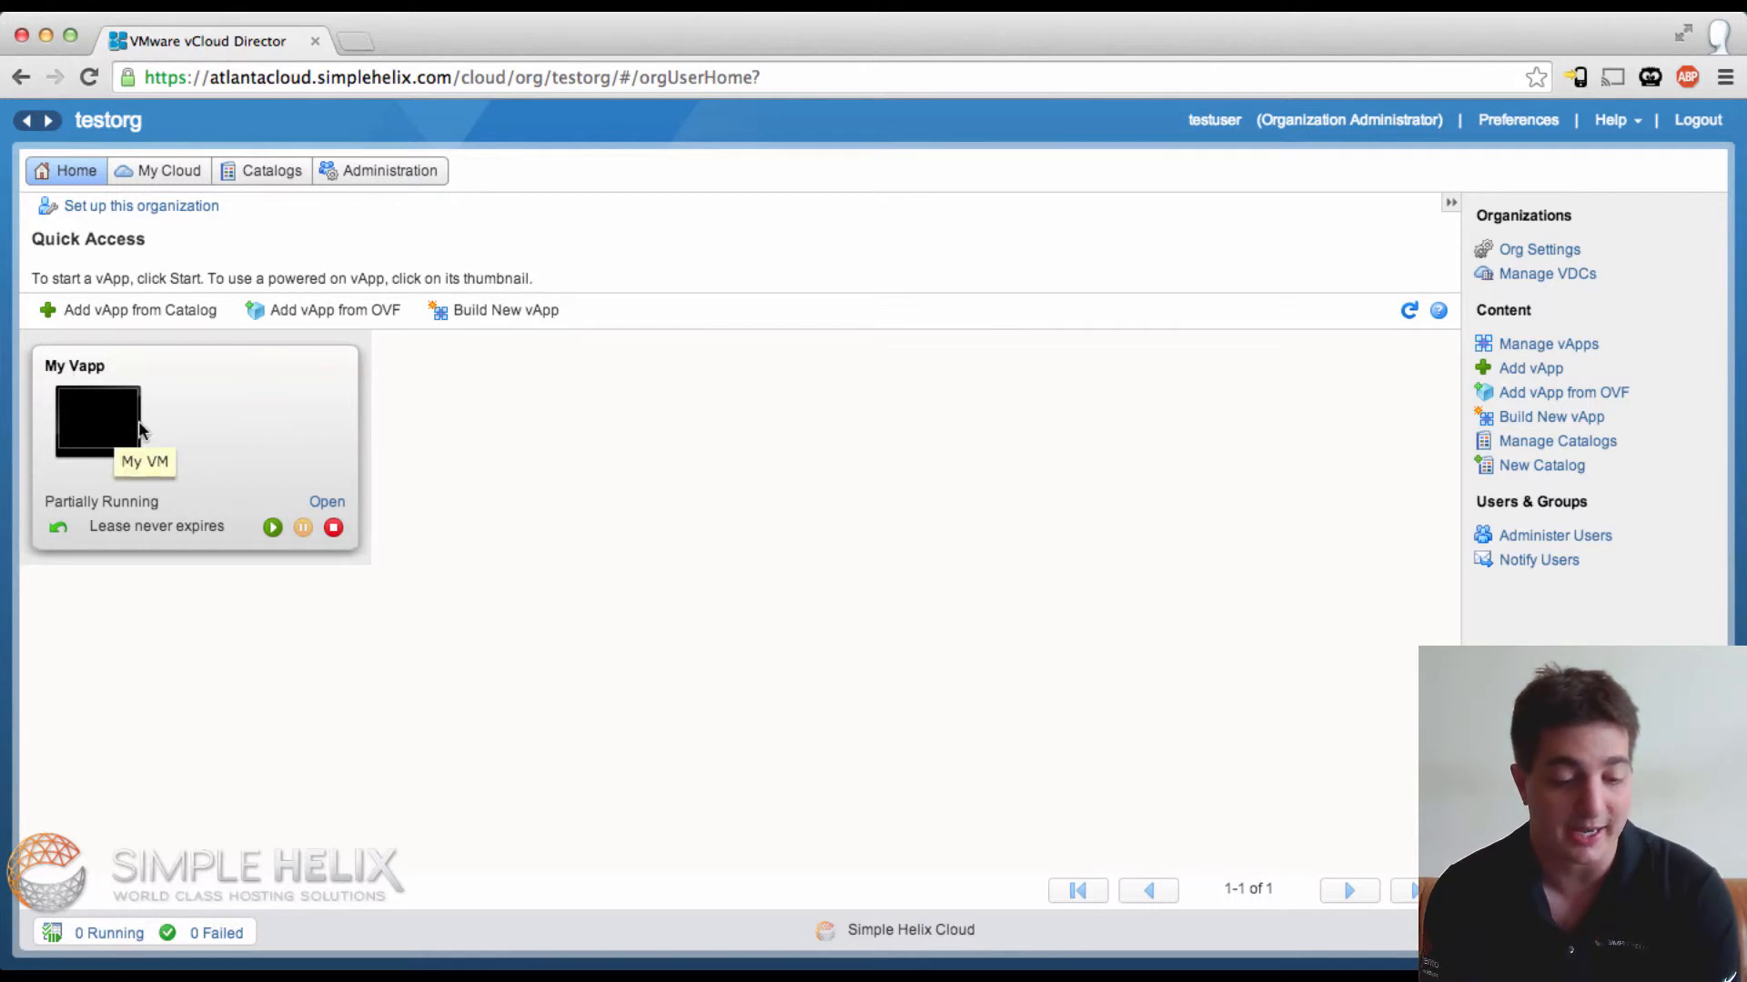
- Add My Vapp from the vApps list to testcatalog as a template named My Template, keeping the customizable VM settings
left_click(157, 173)
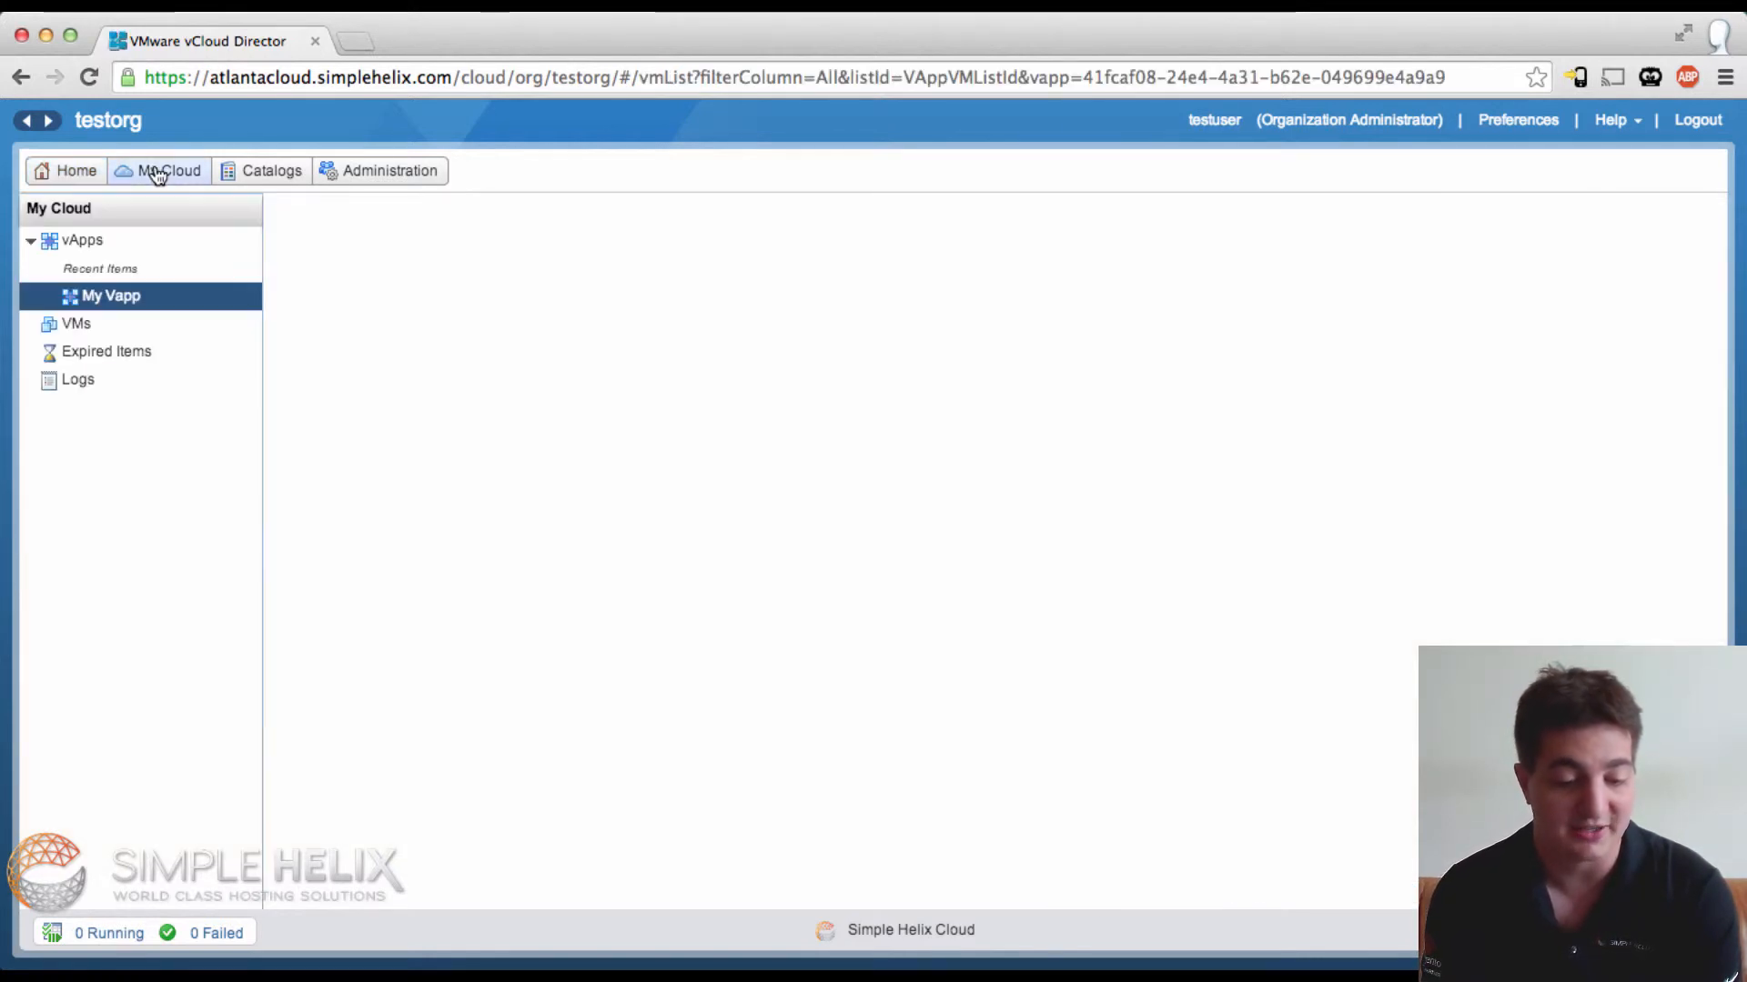
left_click(87, 241)
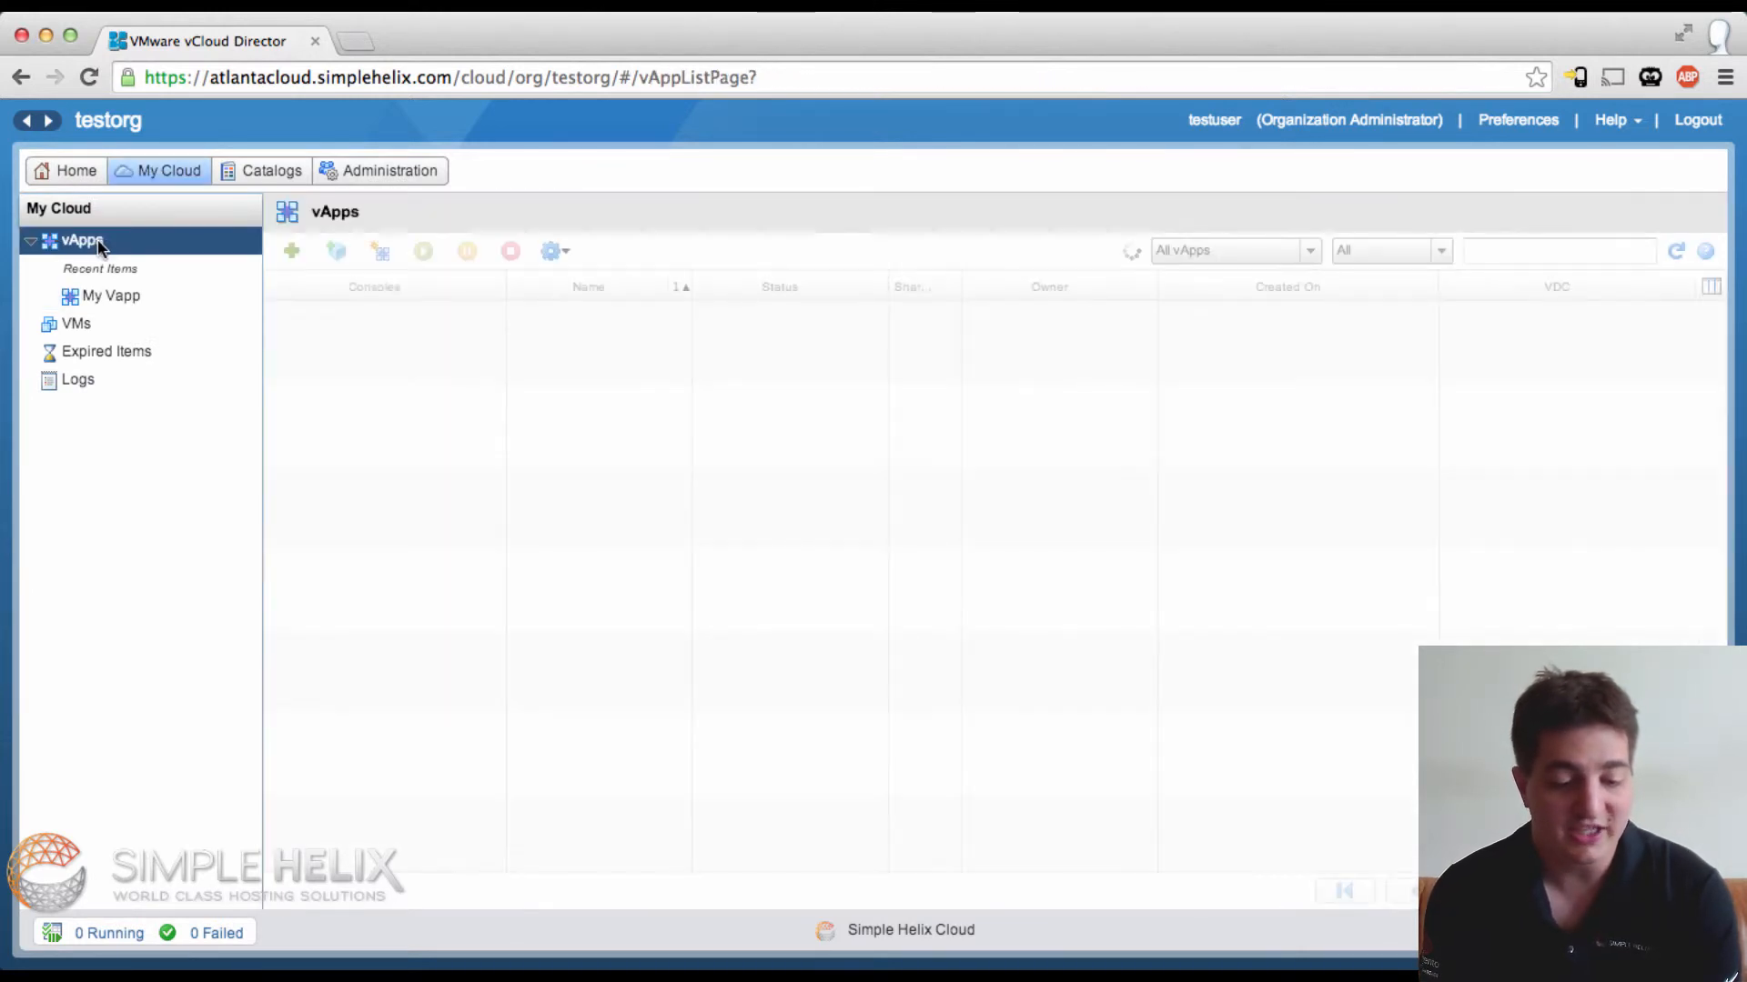
right_click(512, 378)
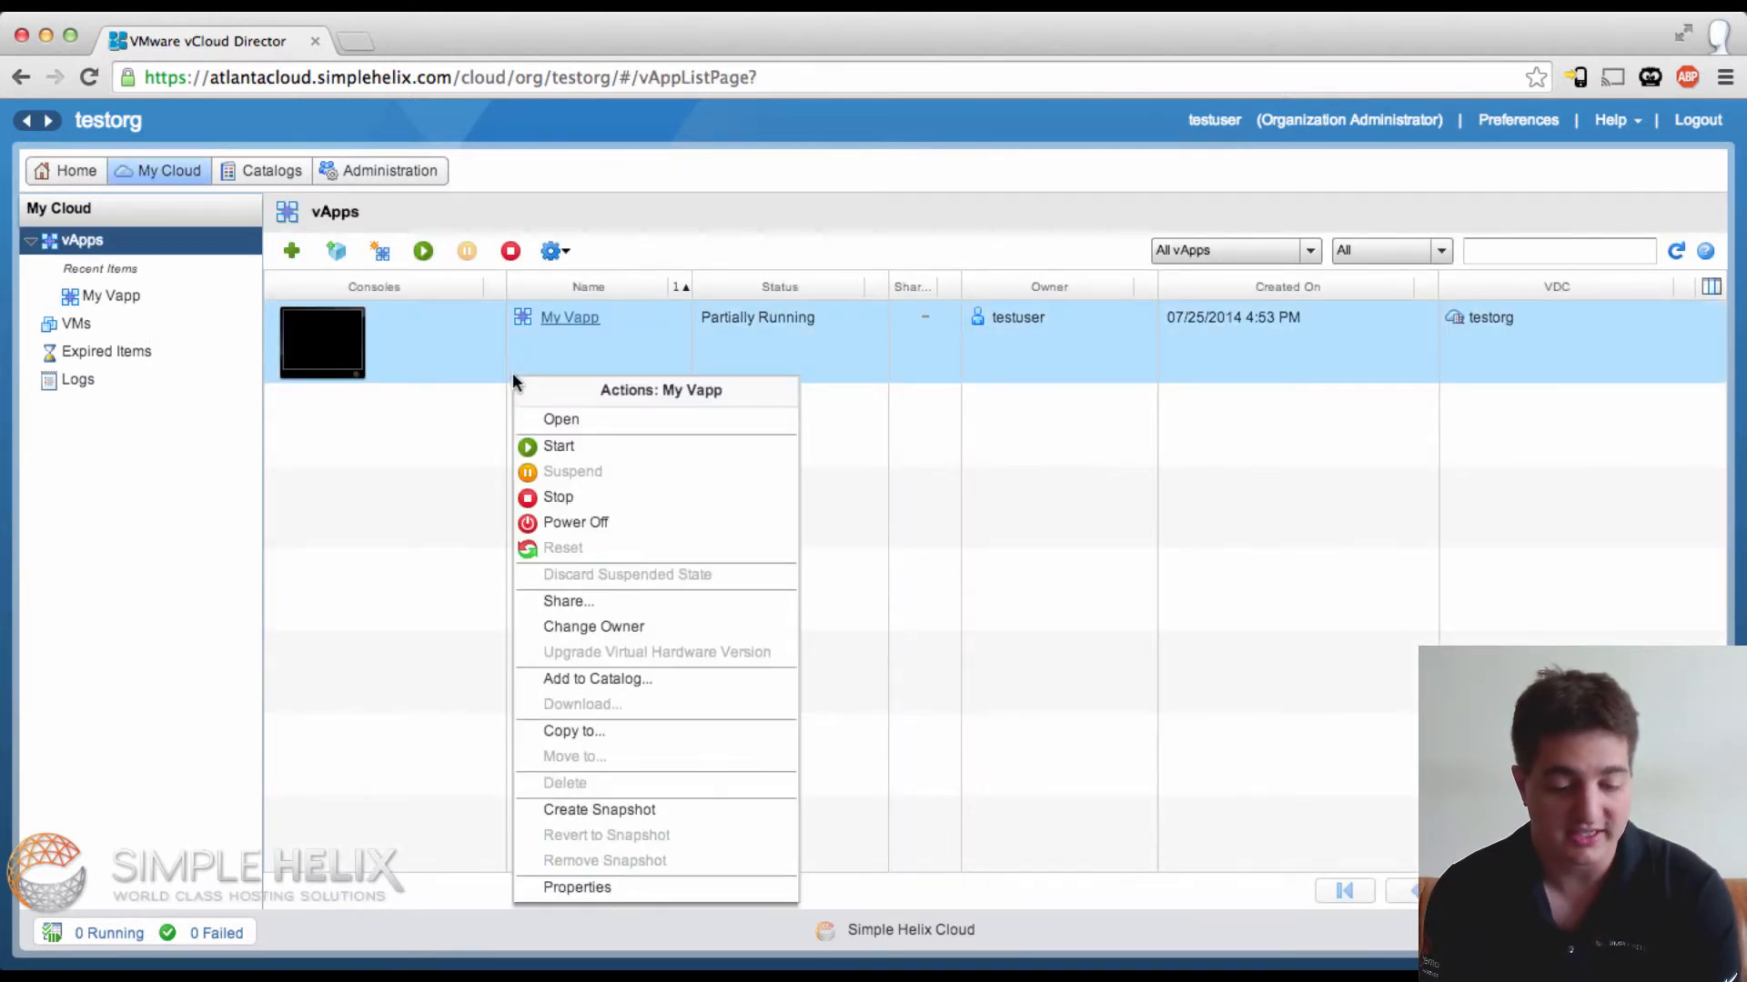
left_click(588, 679)
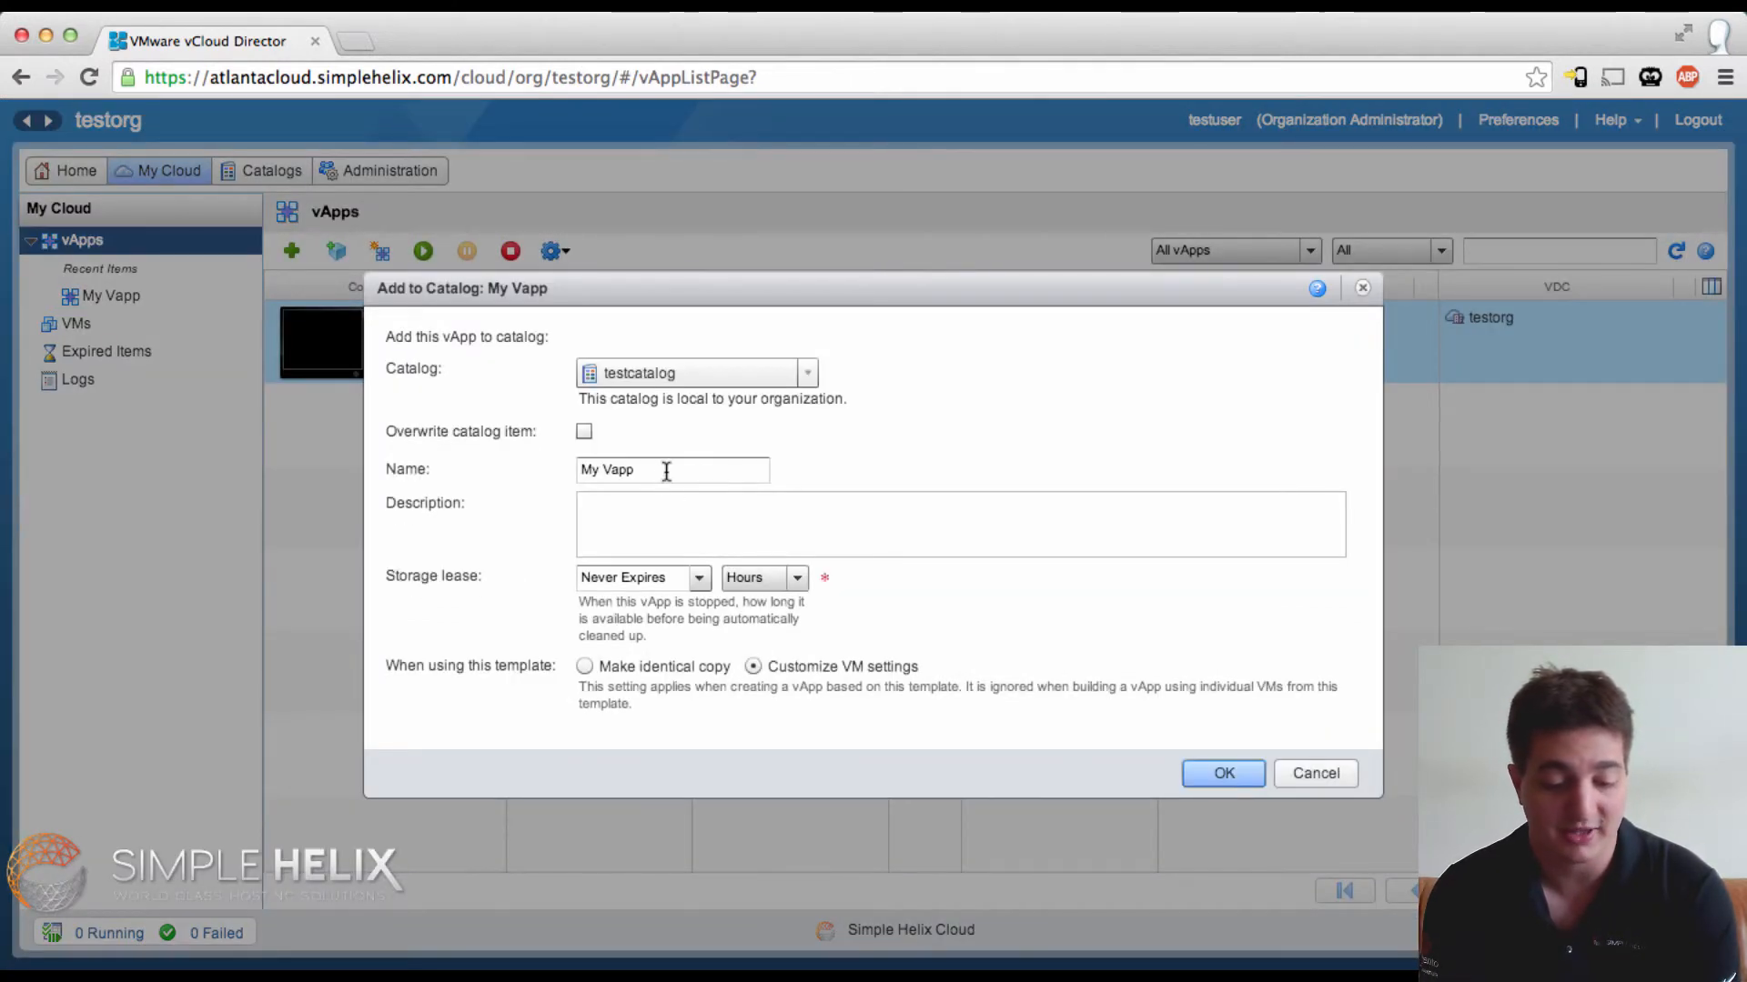
triple_click(668, 470)
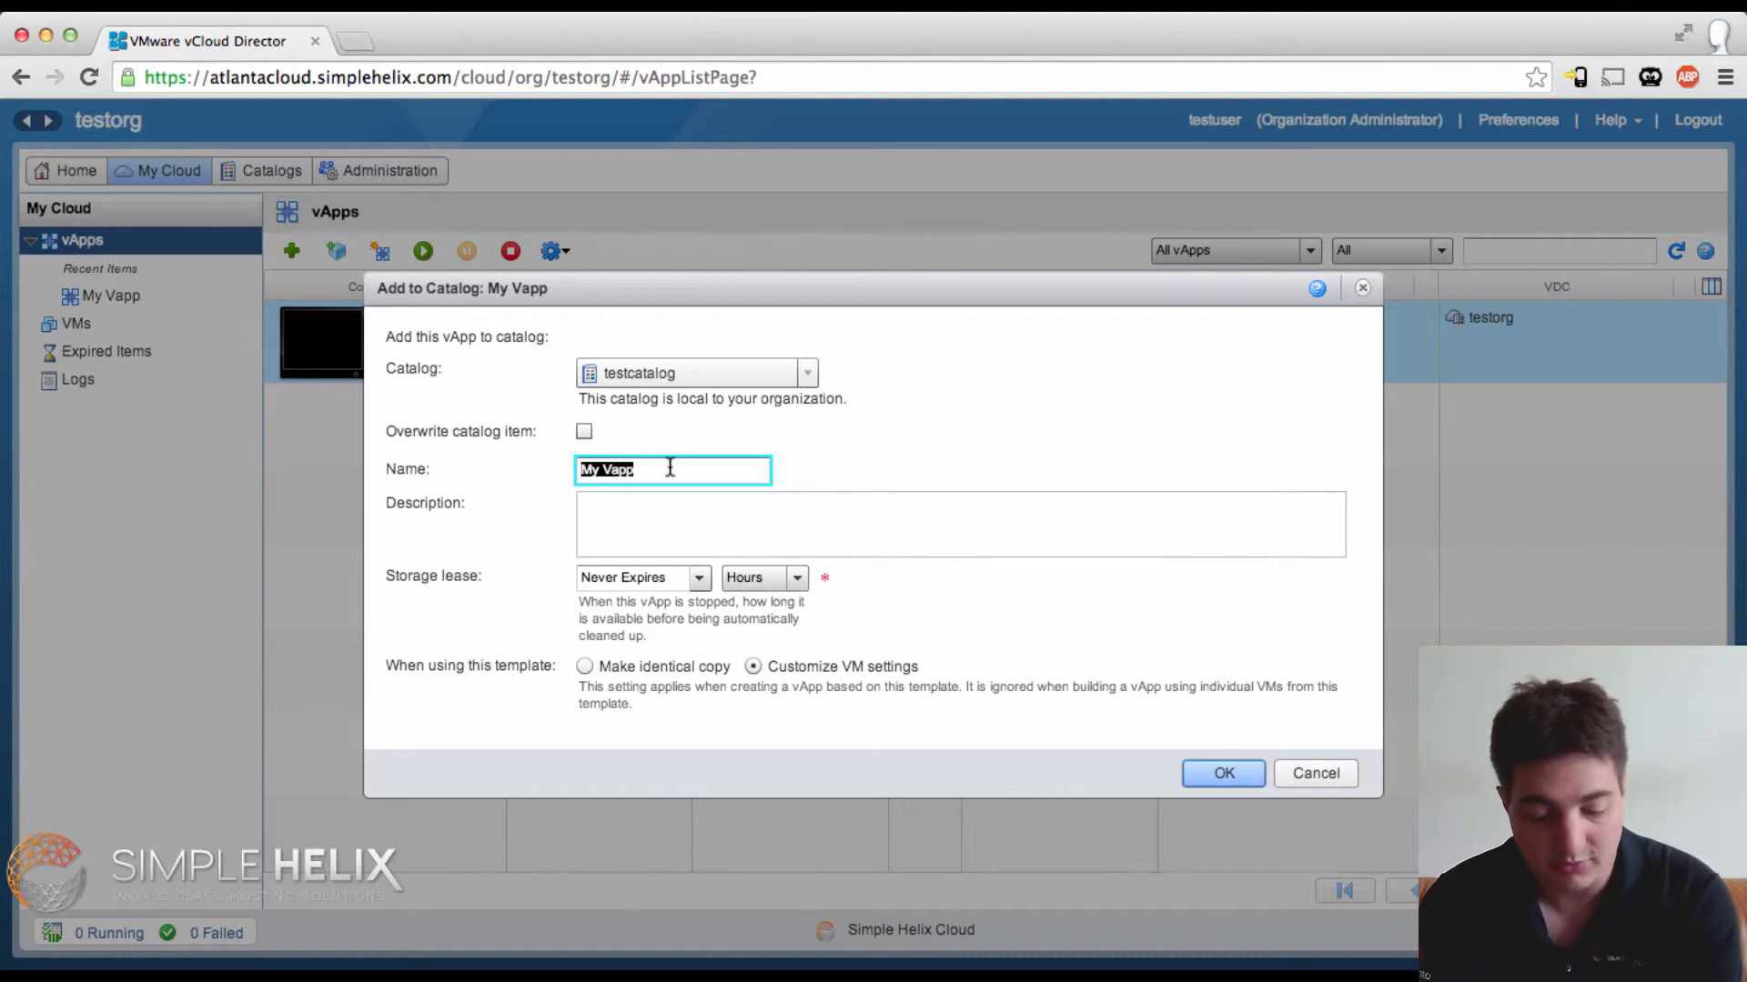
type("My Template")
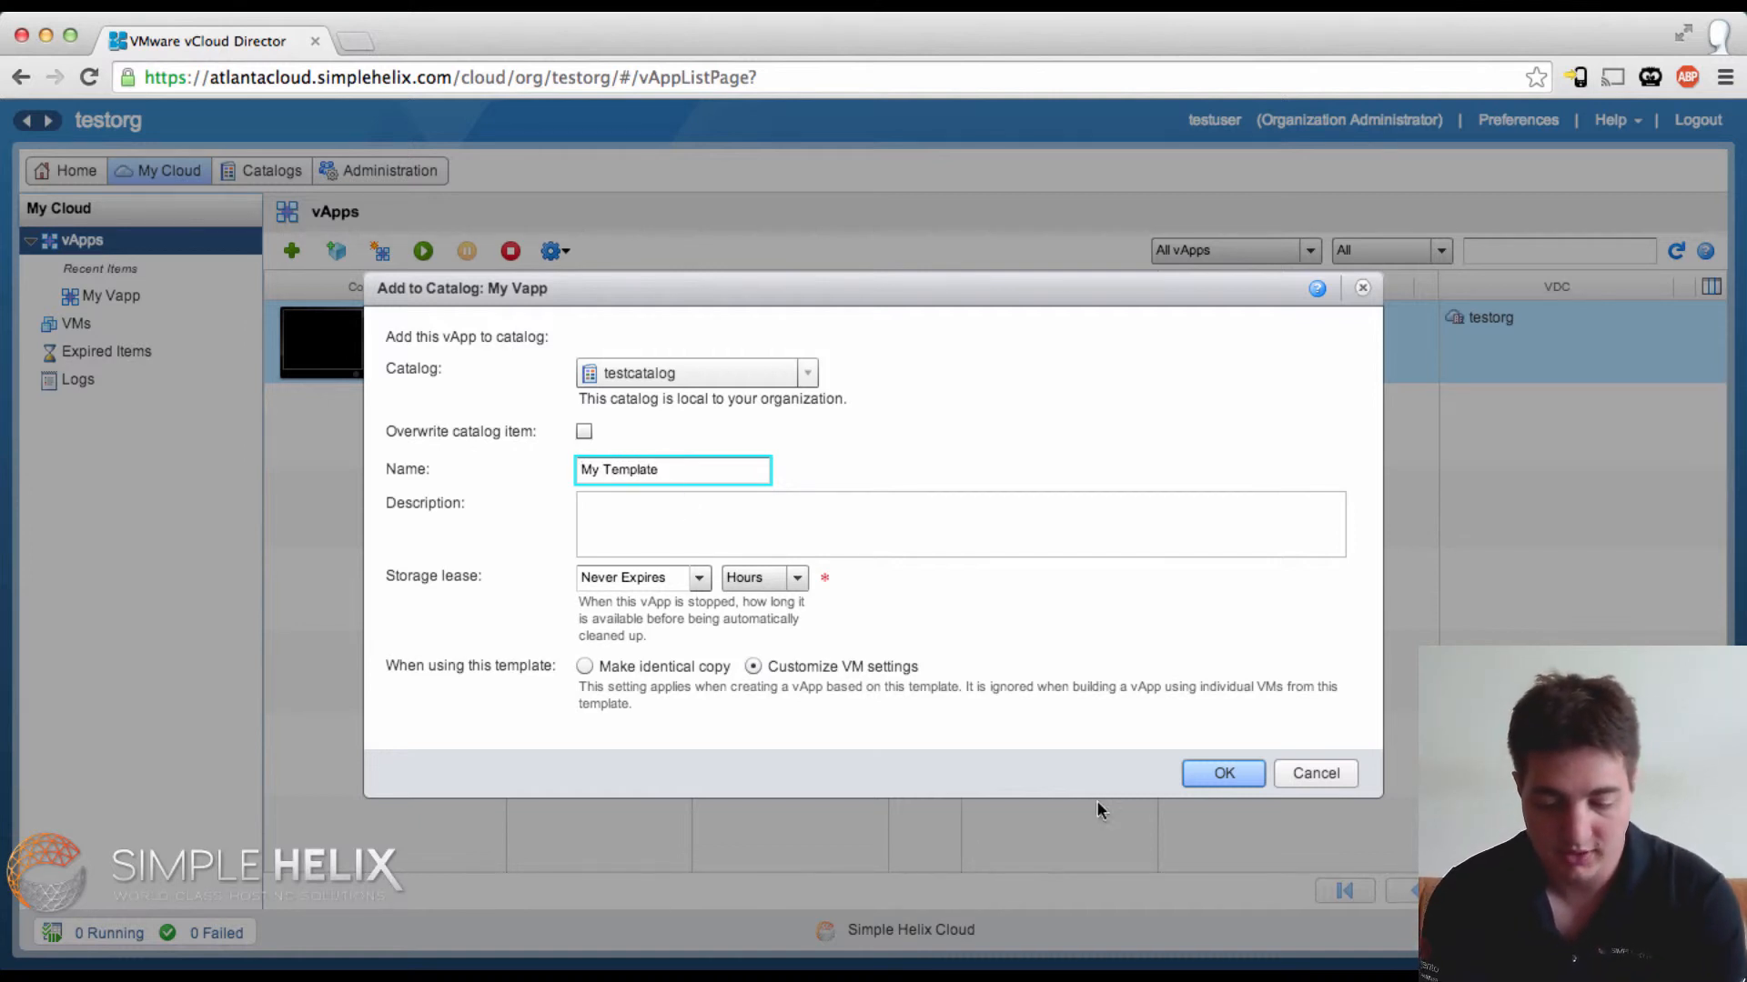
left_click(1220, 774)
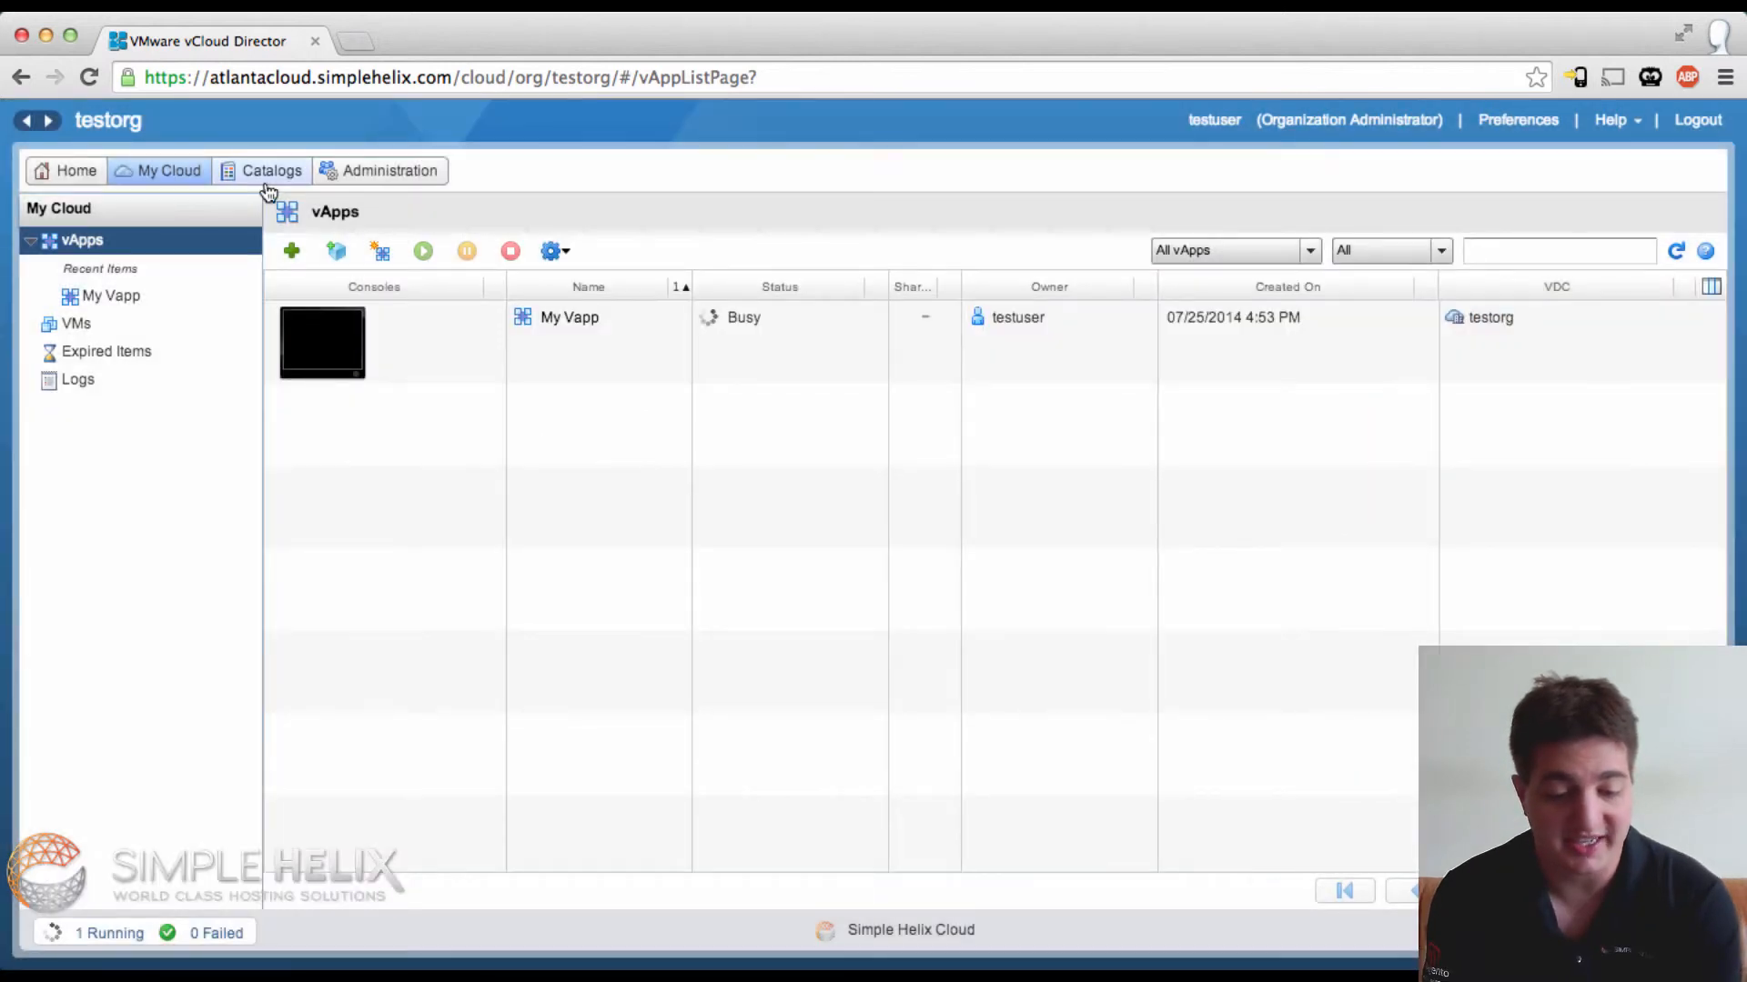
- View testcatalog's vApp templates and media files, and open the media upload
left_click(264, 182)
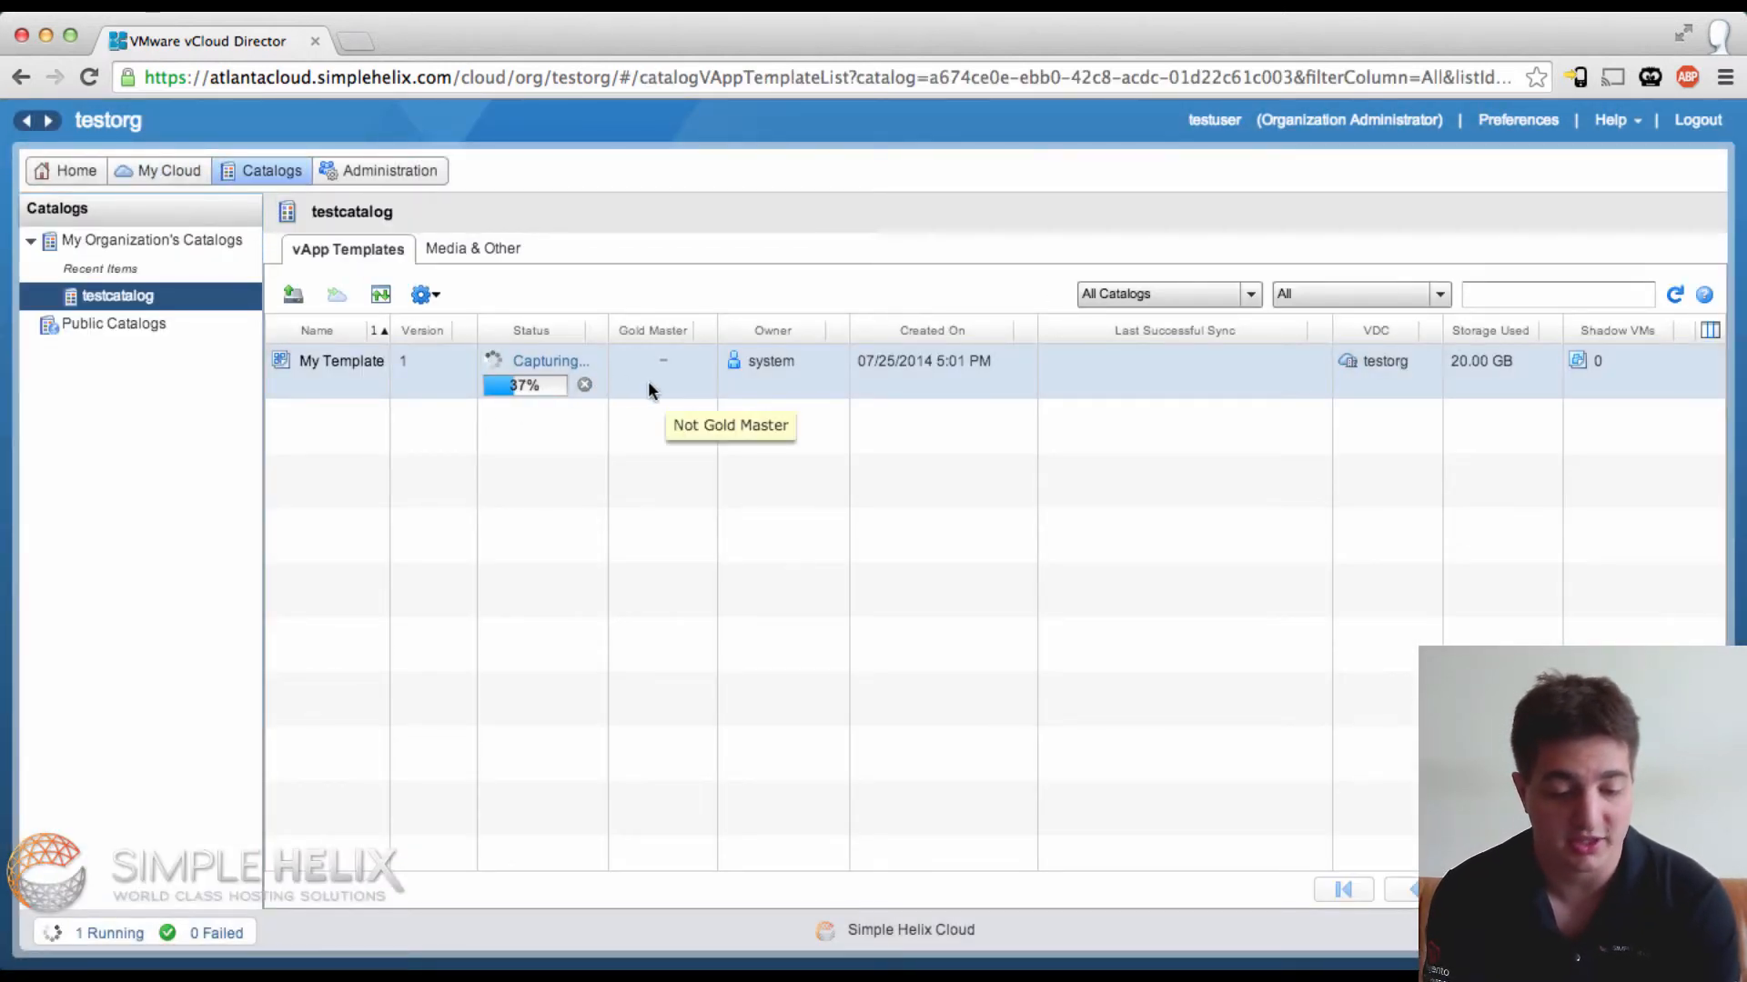
left_click(451, 248)
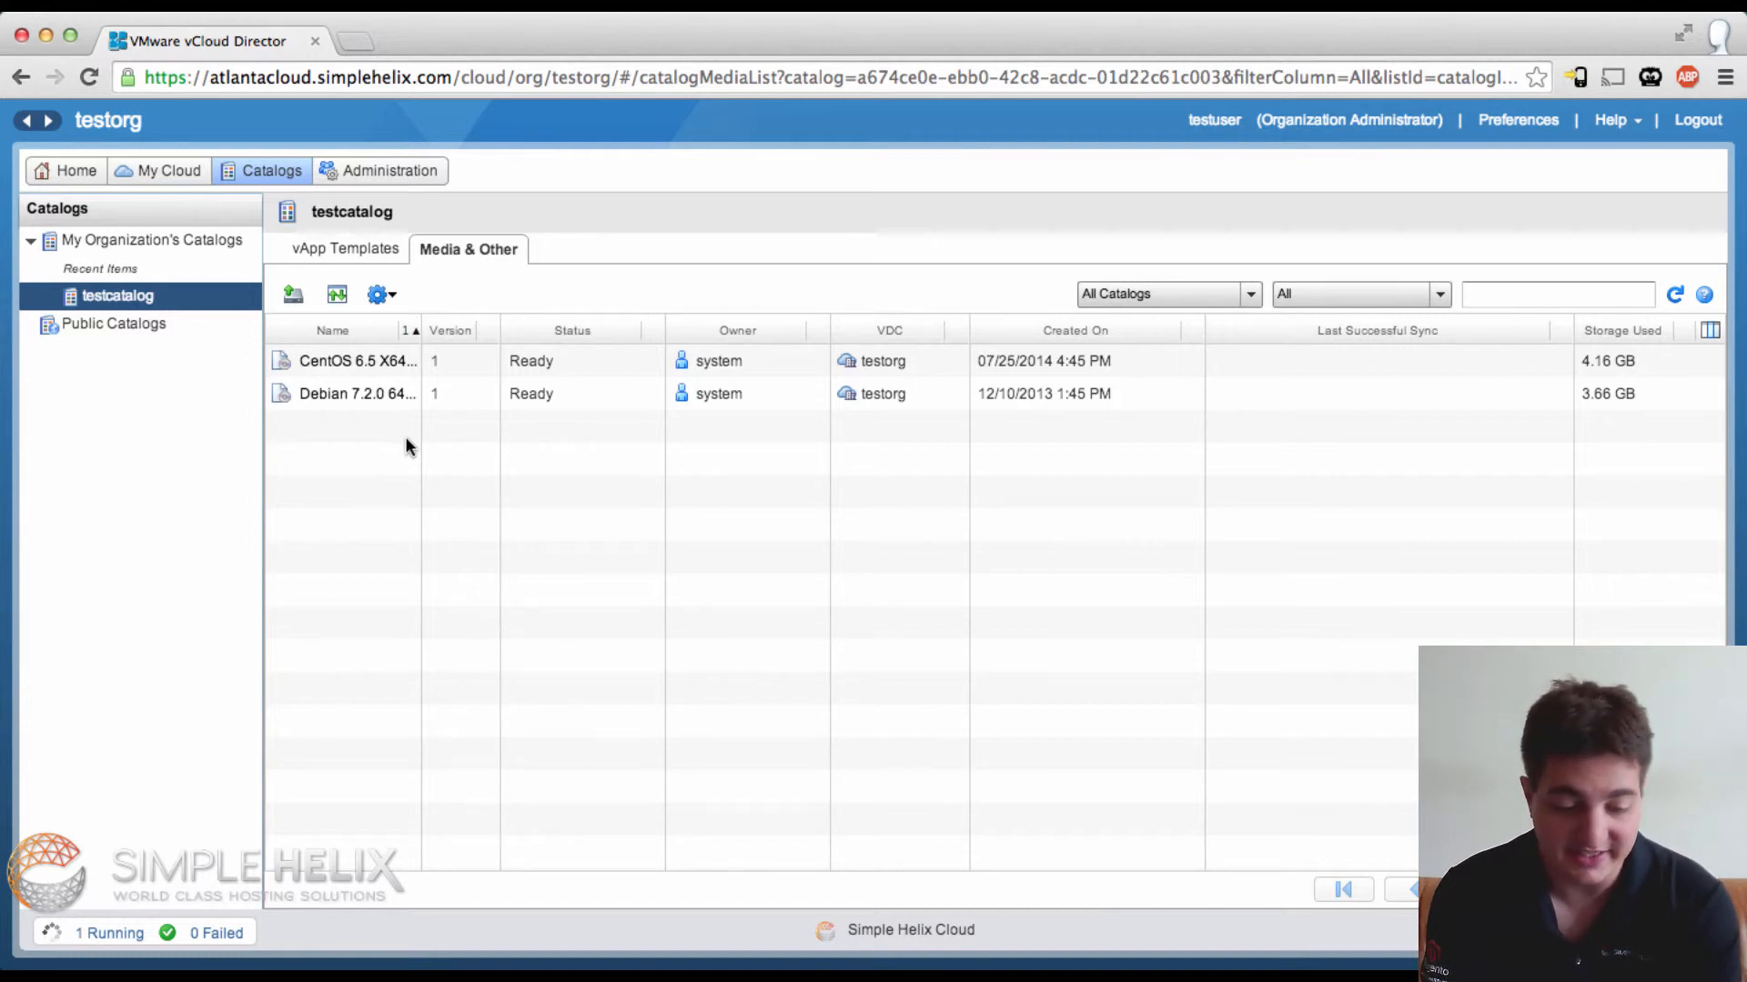
left_click(292, 297)
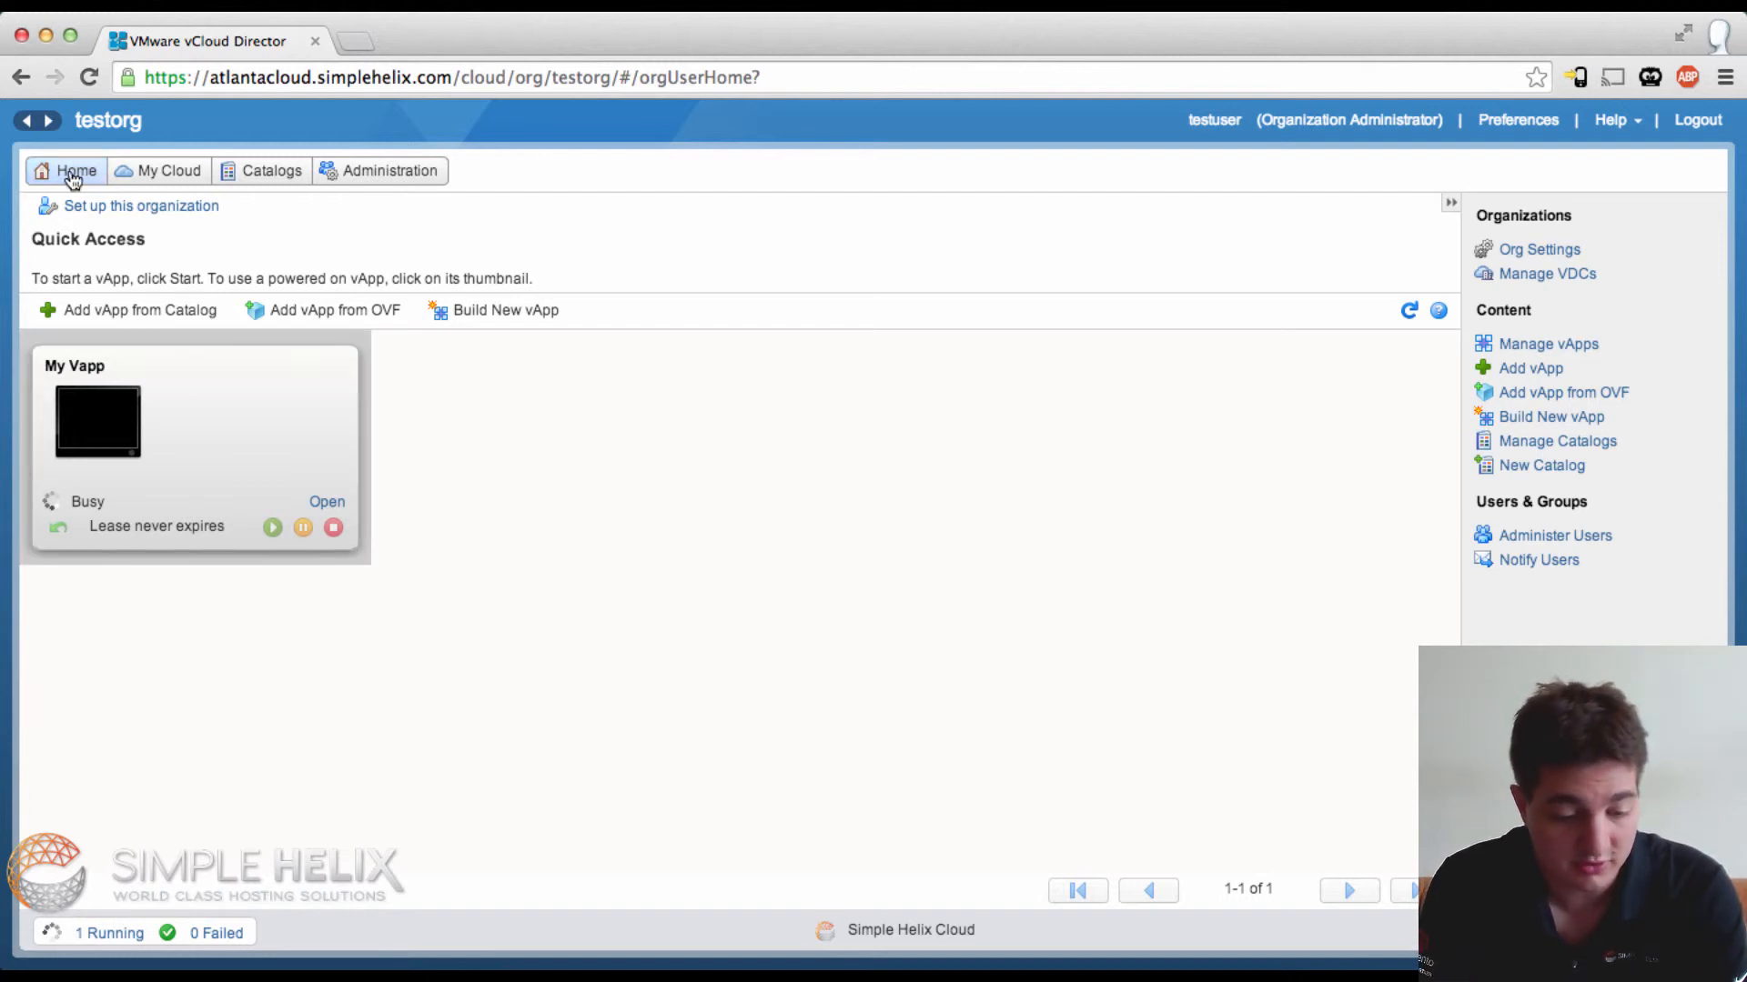
- Open the option on the home page for adding a vApp from a catalog
left_click(113, 316)
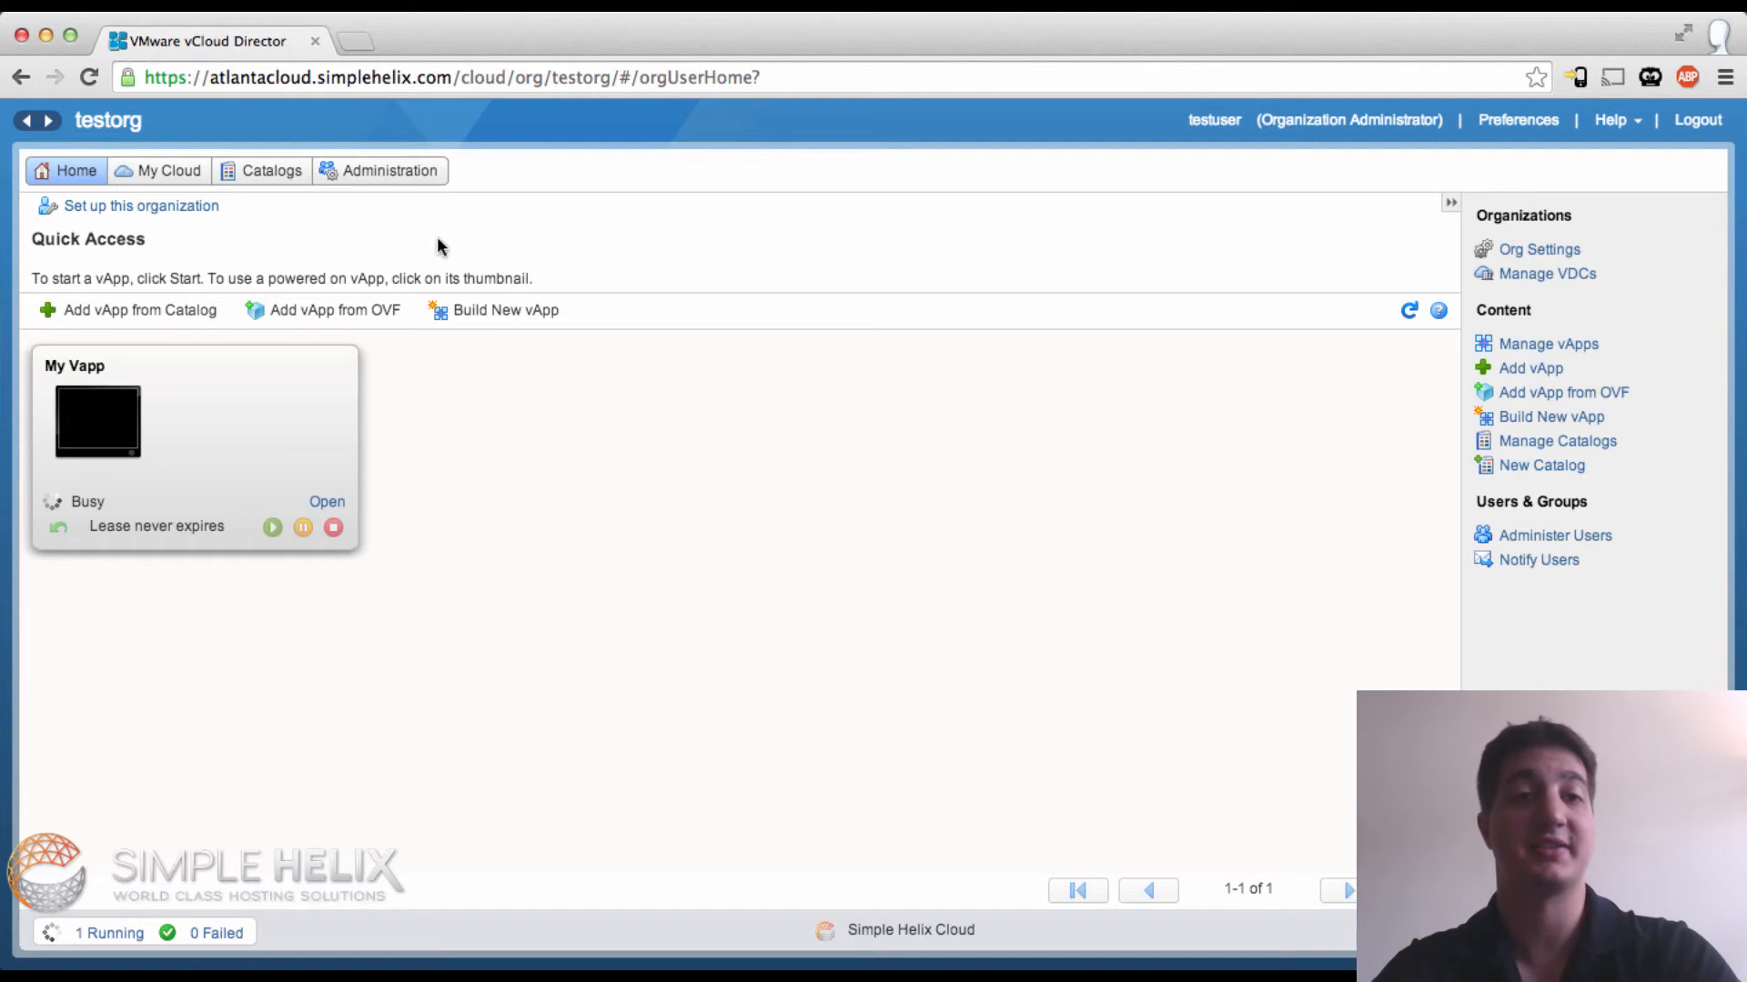
- Start a new organization user with the user name newuser, and enter and confirm the account password
left_click(397, 171)
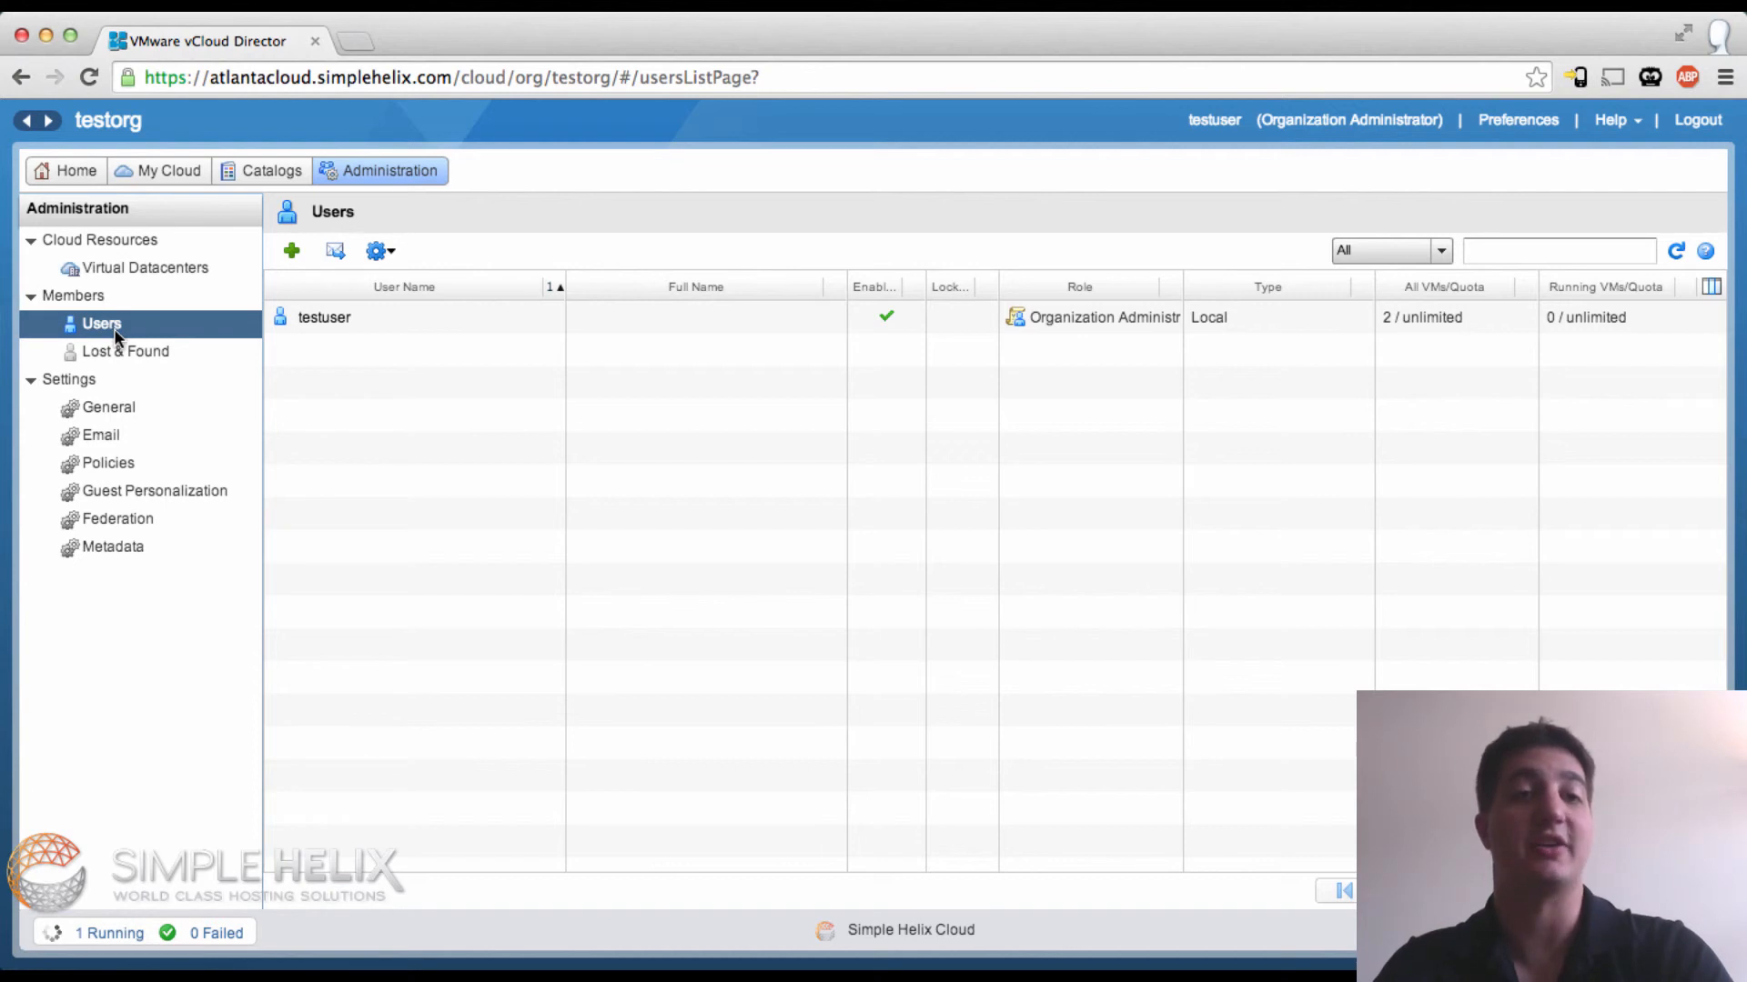
left_click(291, 255)
left_click(941, 282)
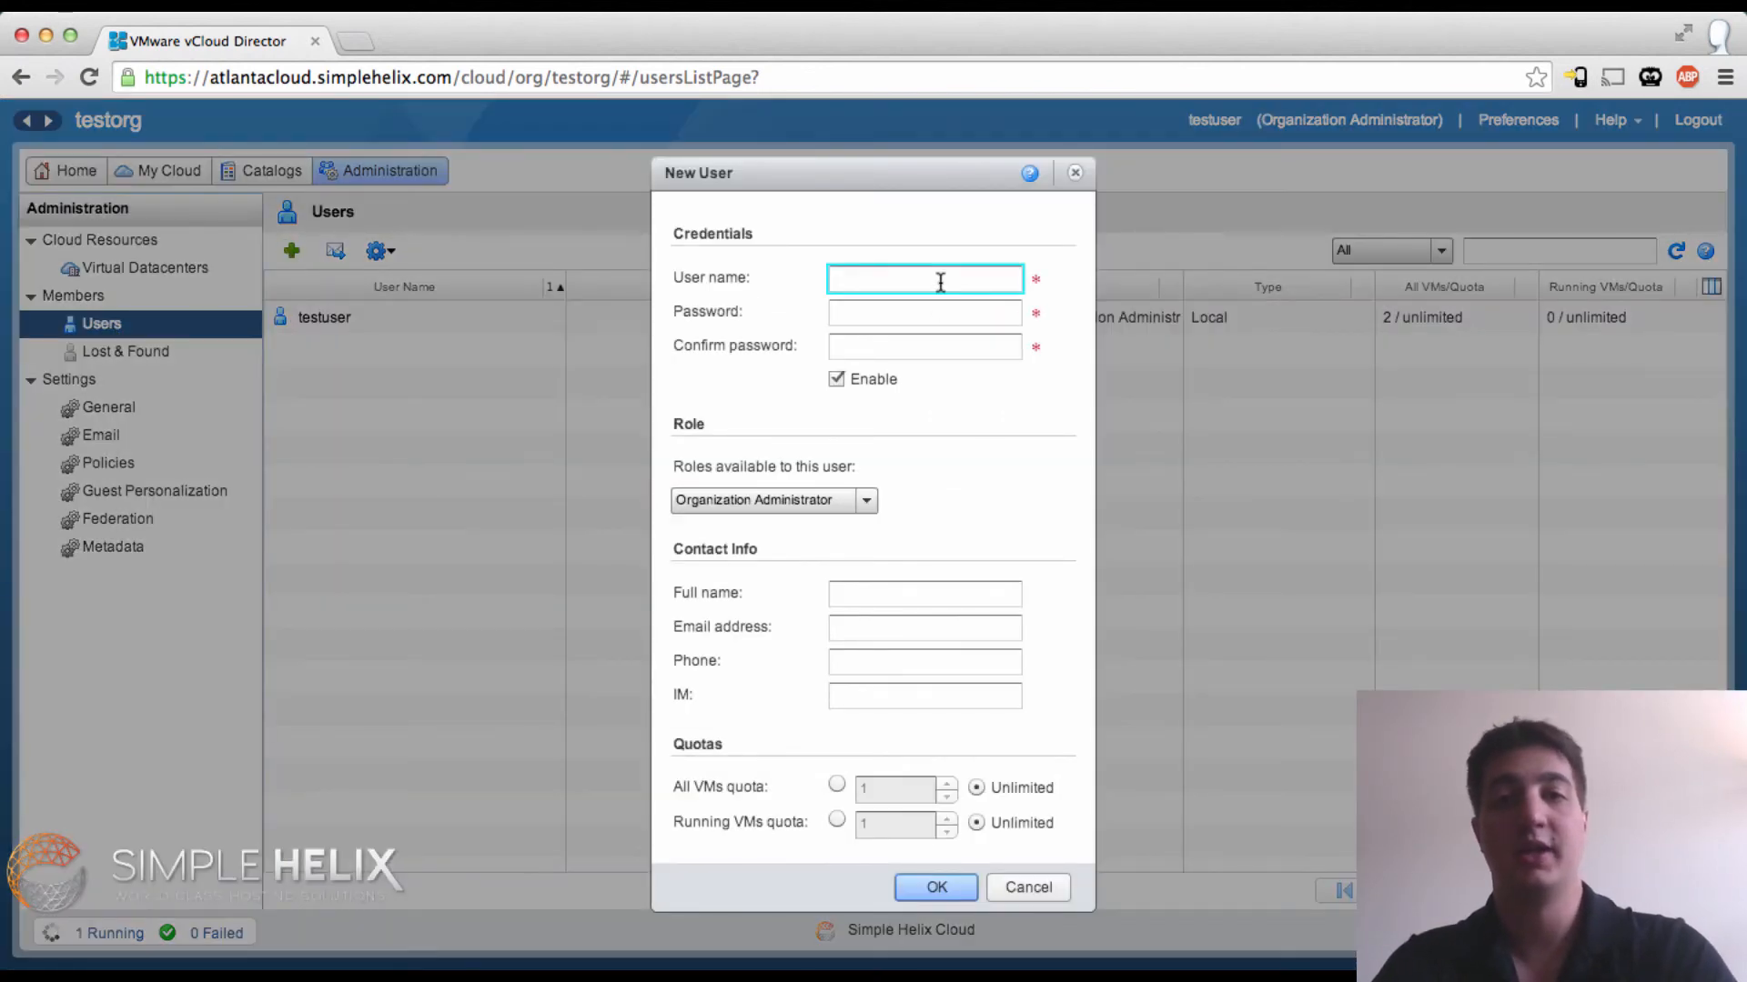
type("newuser")
key("Tab")
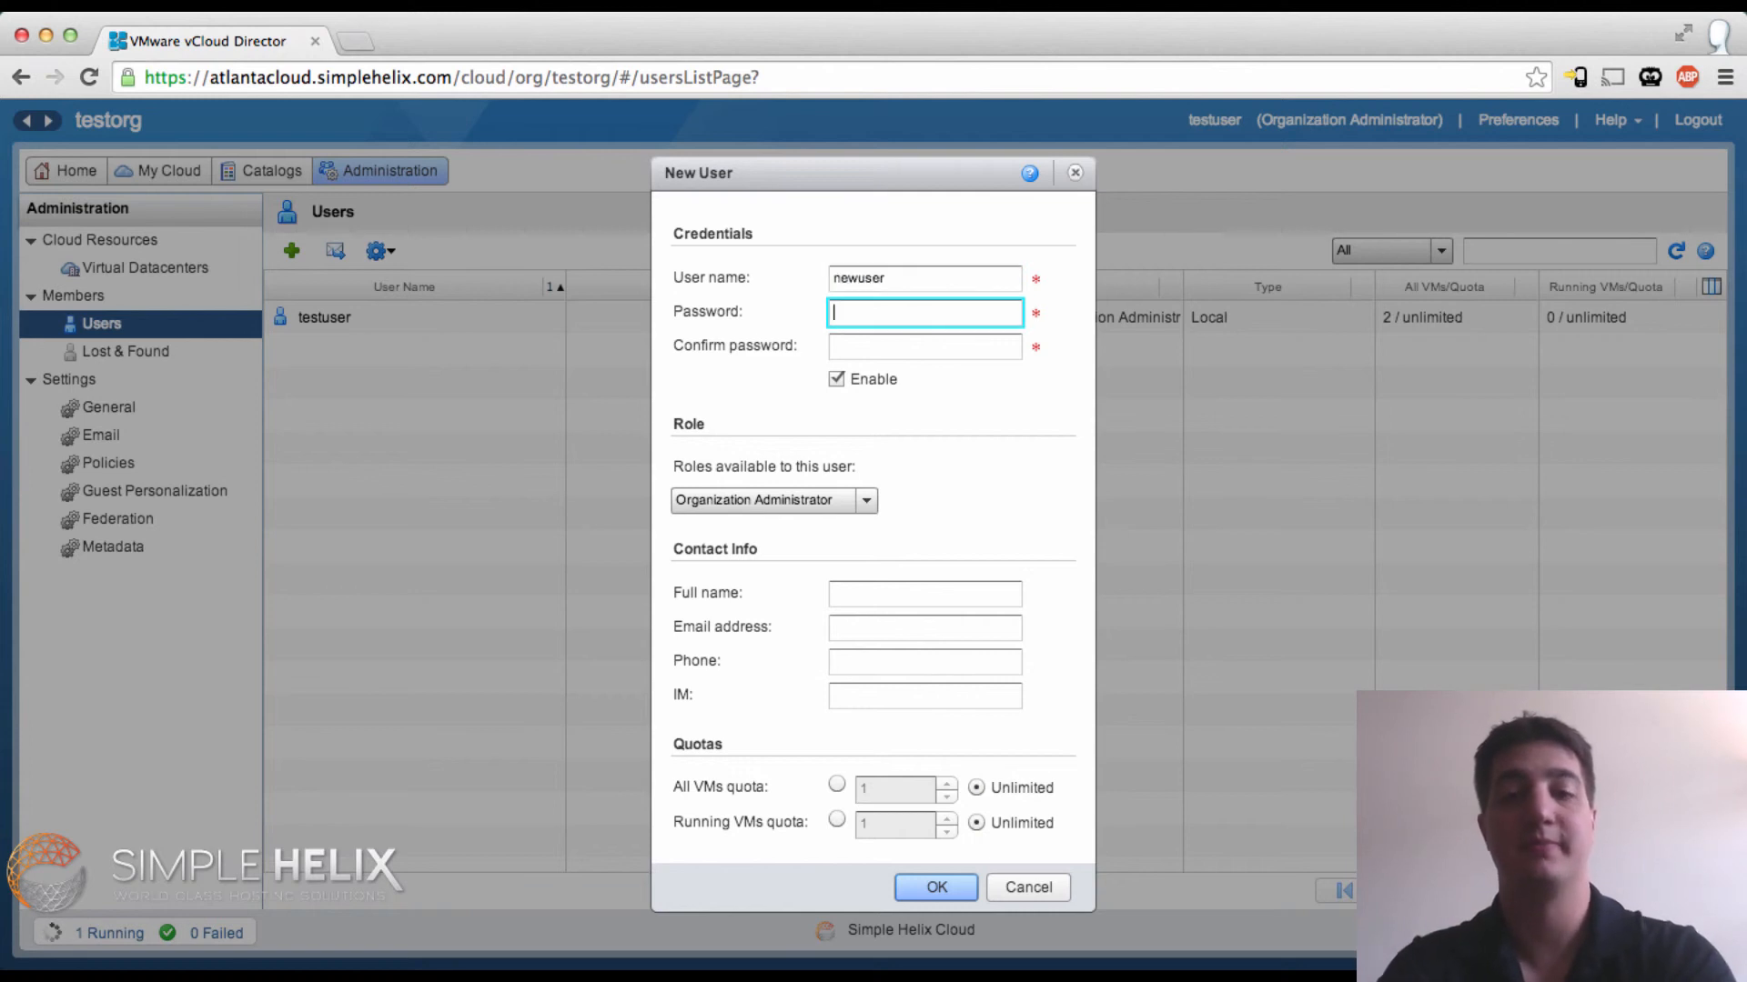
type("******")
key("Tab")
type("******")
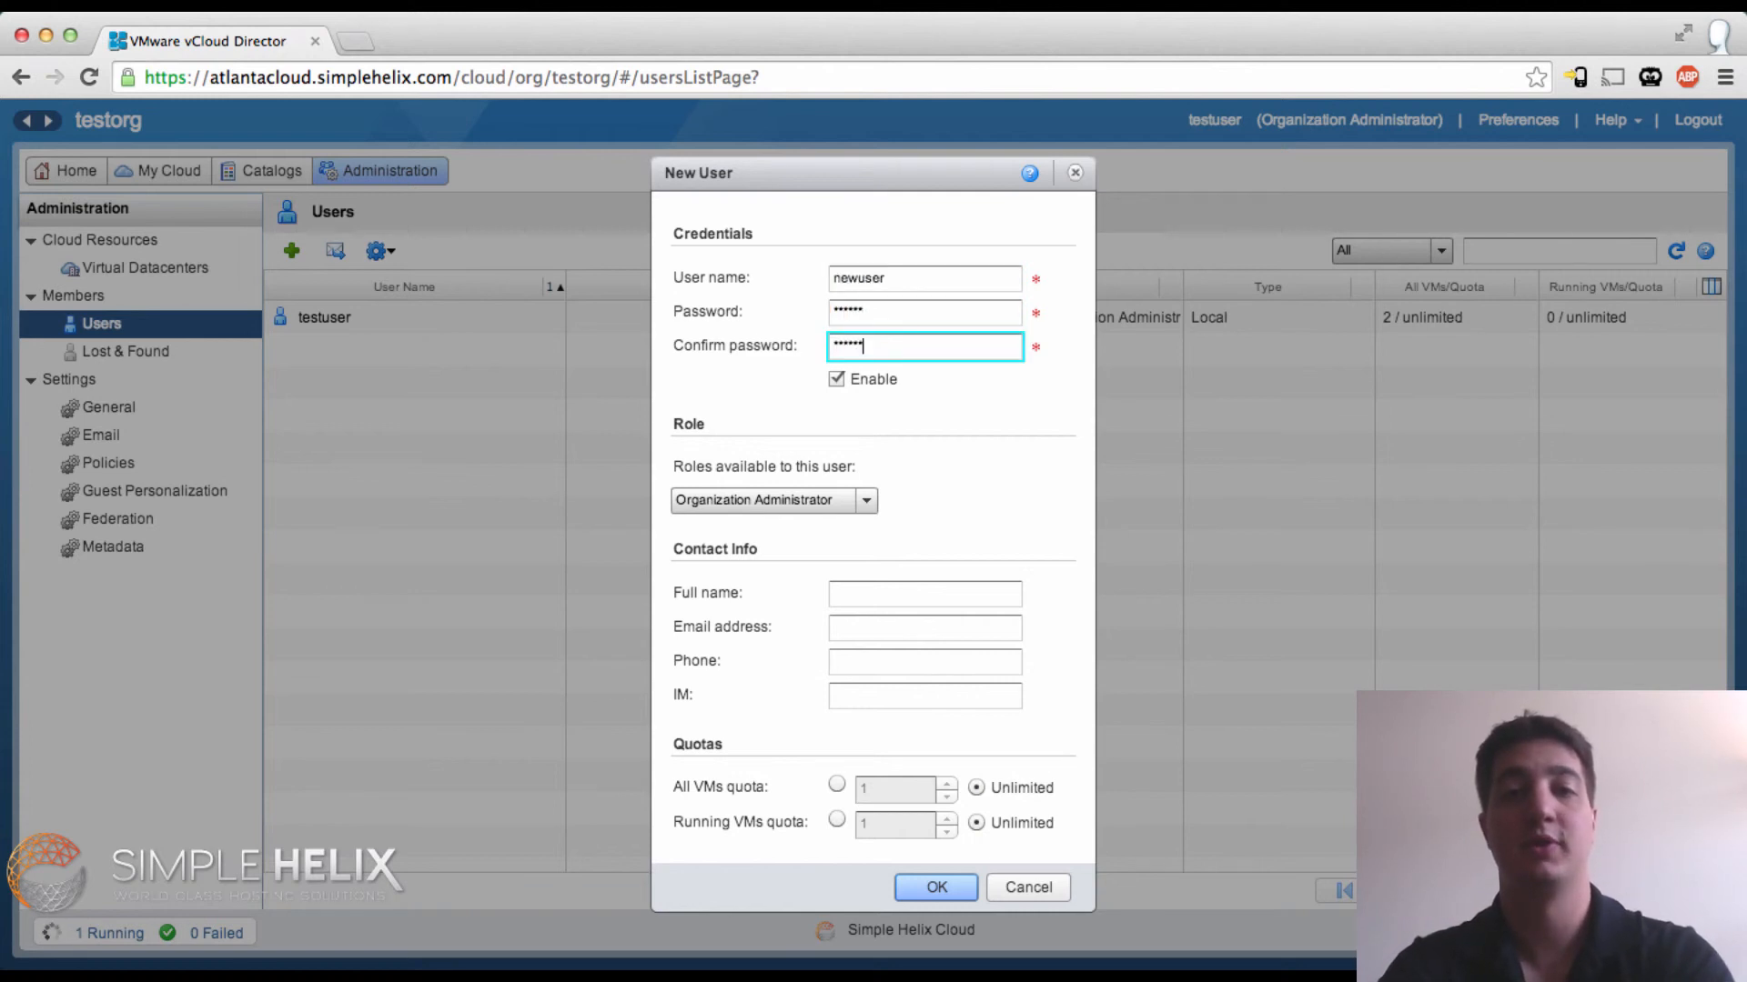
- Review the available roles, keep Organization Administrator with unlimited quotas and create the user
left_click(780, 507)
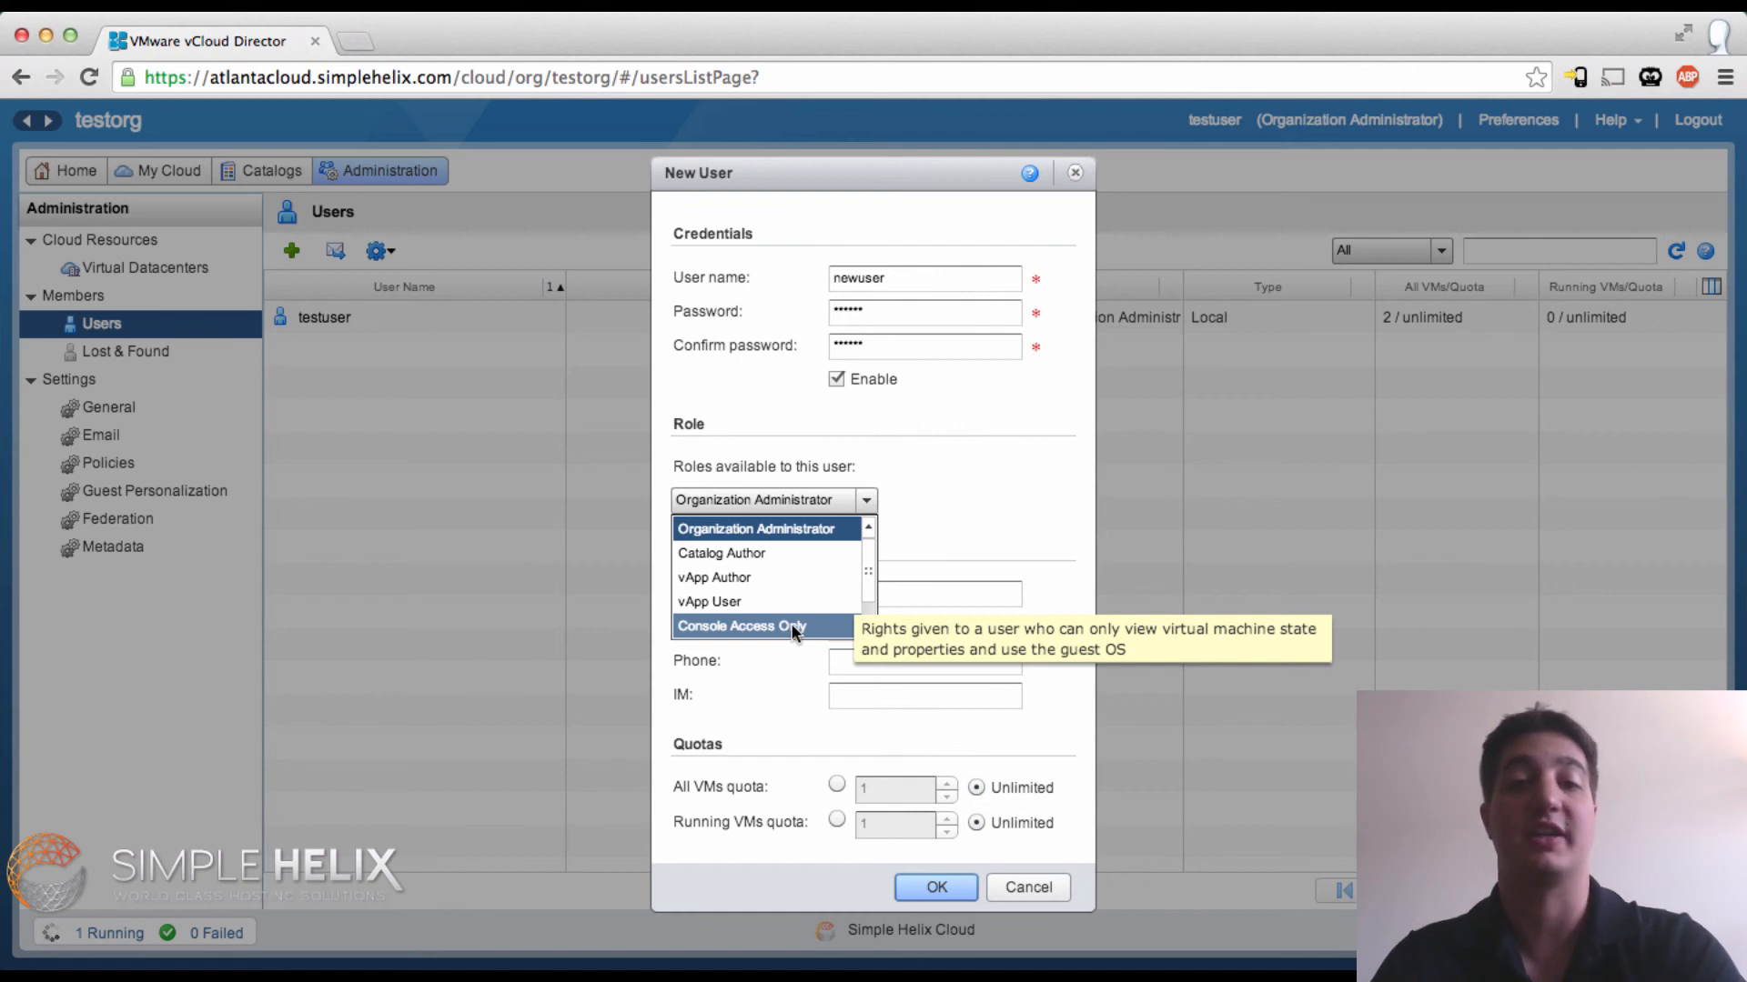
left_click(943, 519)
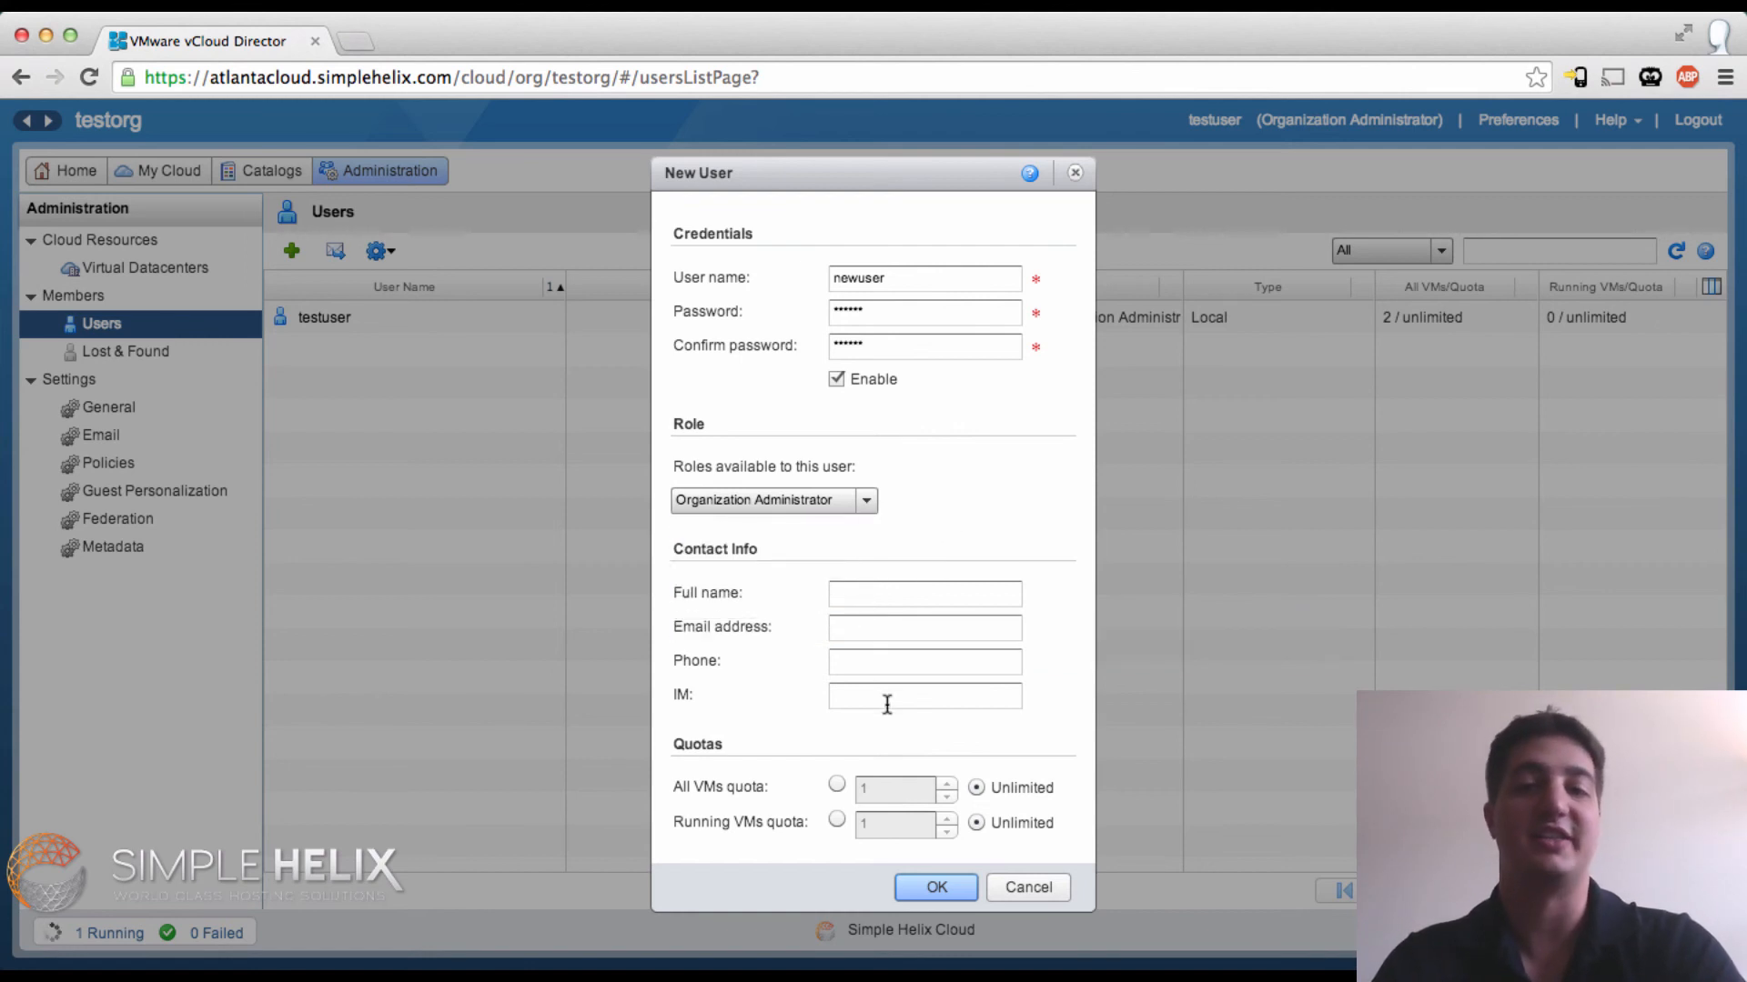
left_click(927, 882)
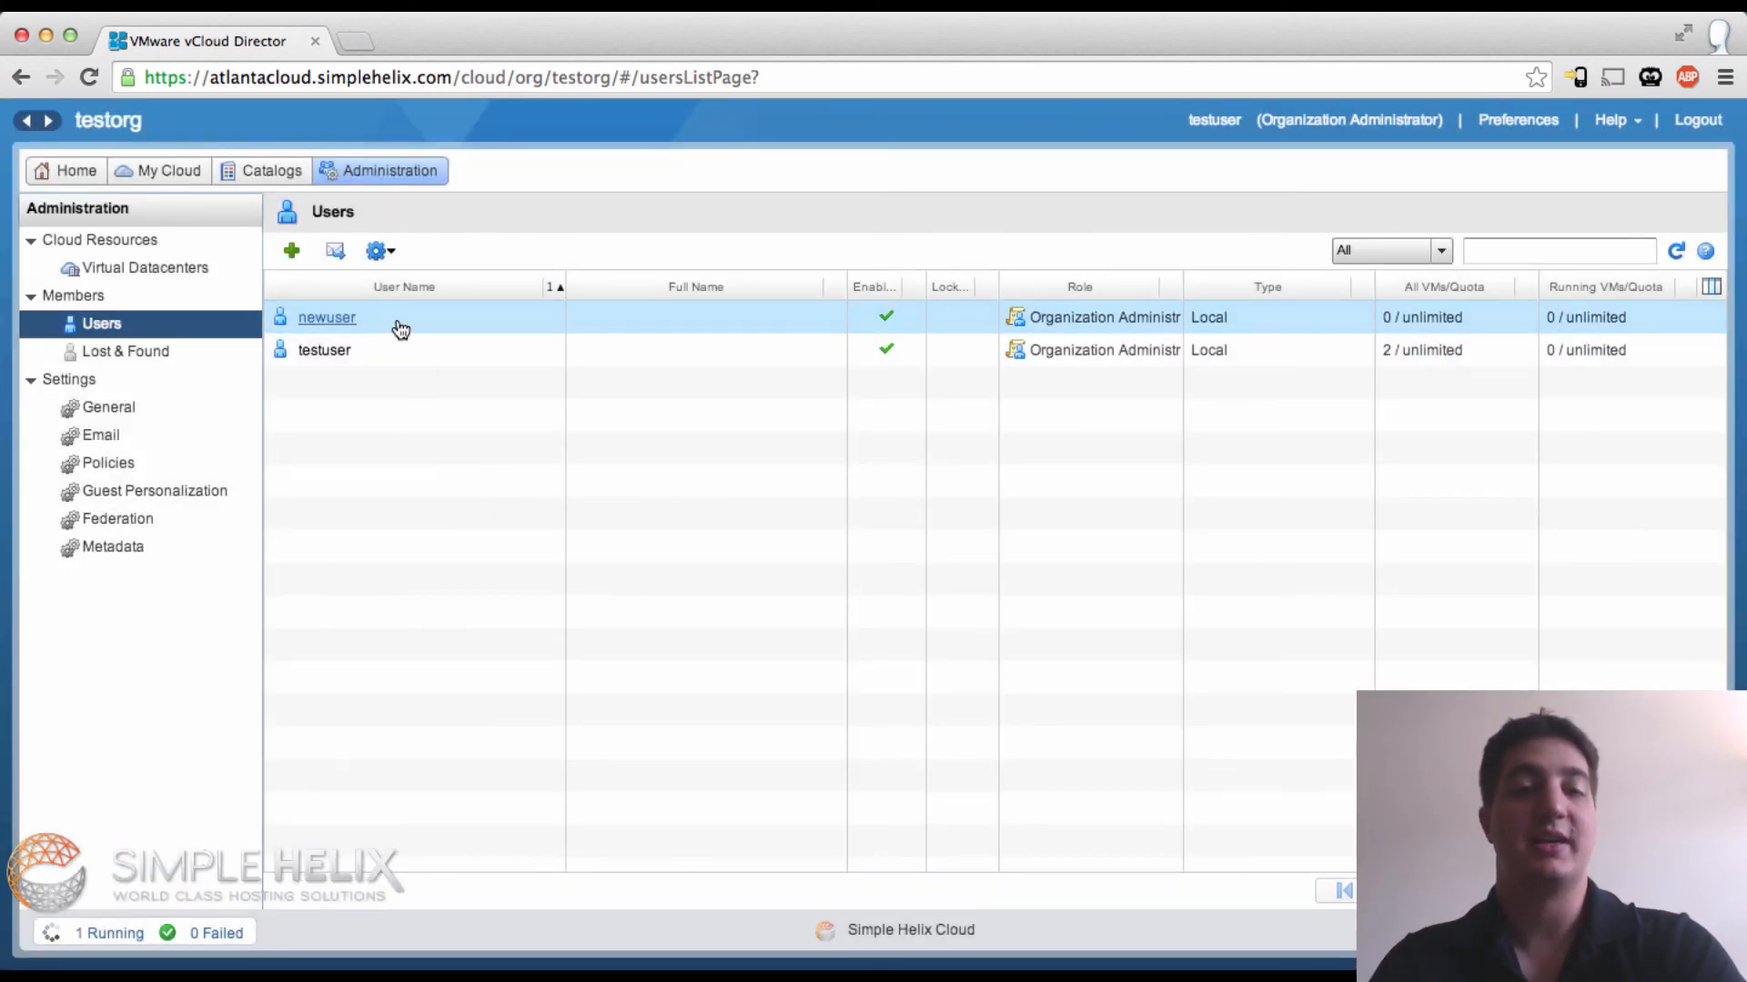
- Disable the newuser account and delete it from the organization's users
right_click(398, 325)
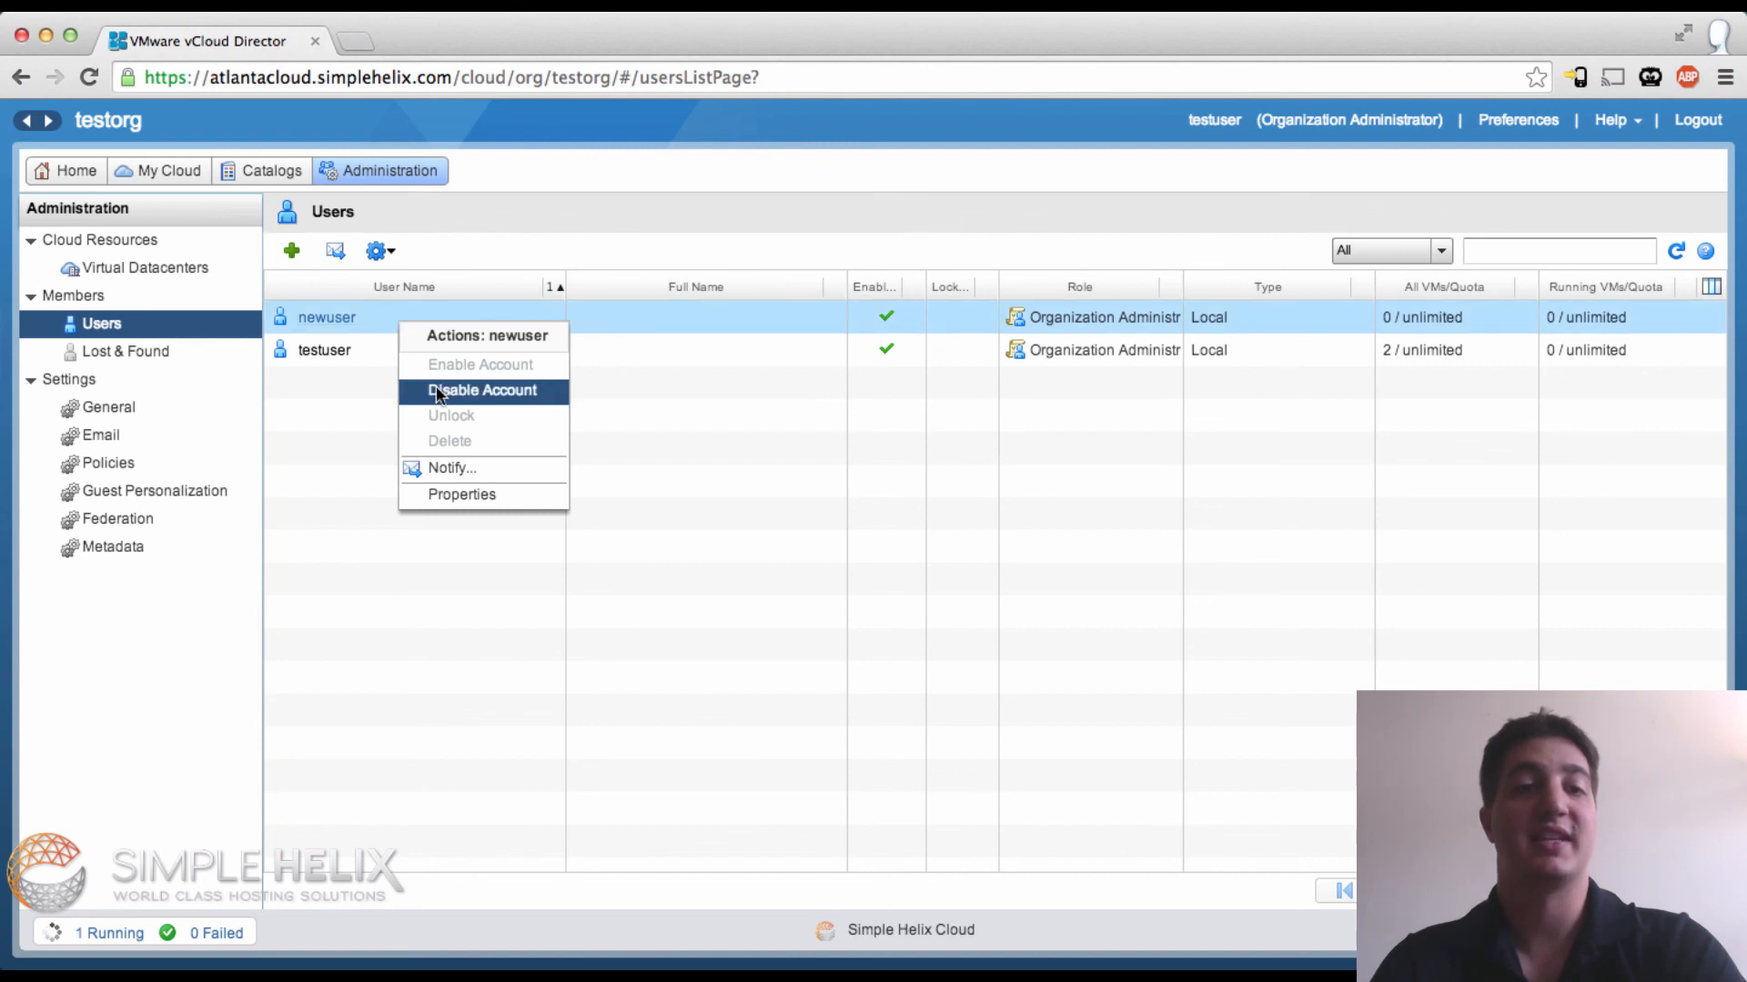
left_click(446, 390)
right_click(408, 325)
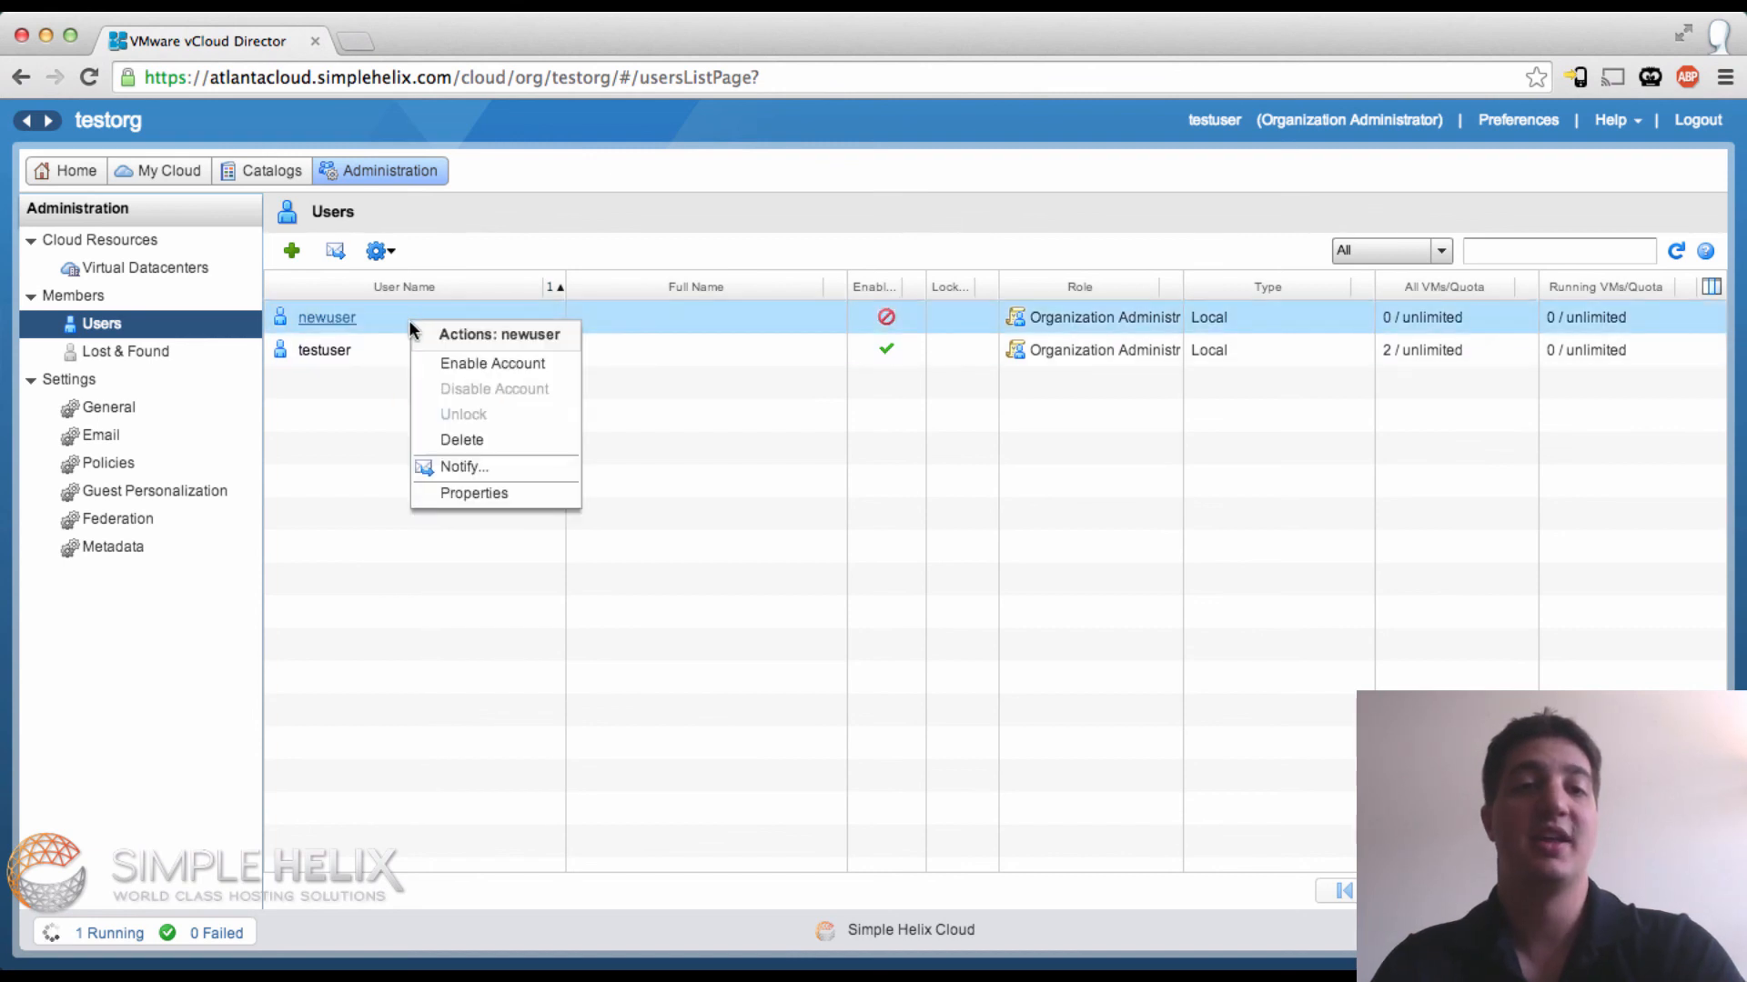
left_click(440, 438)
left_click(892, 602)
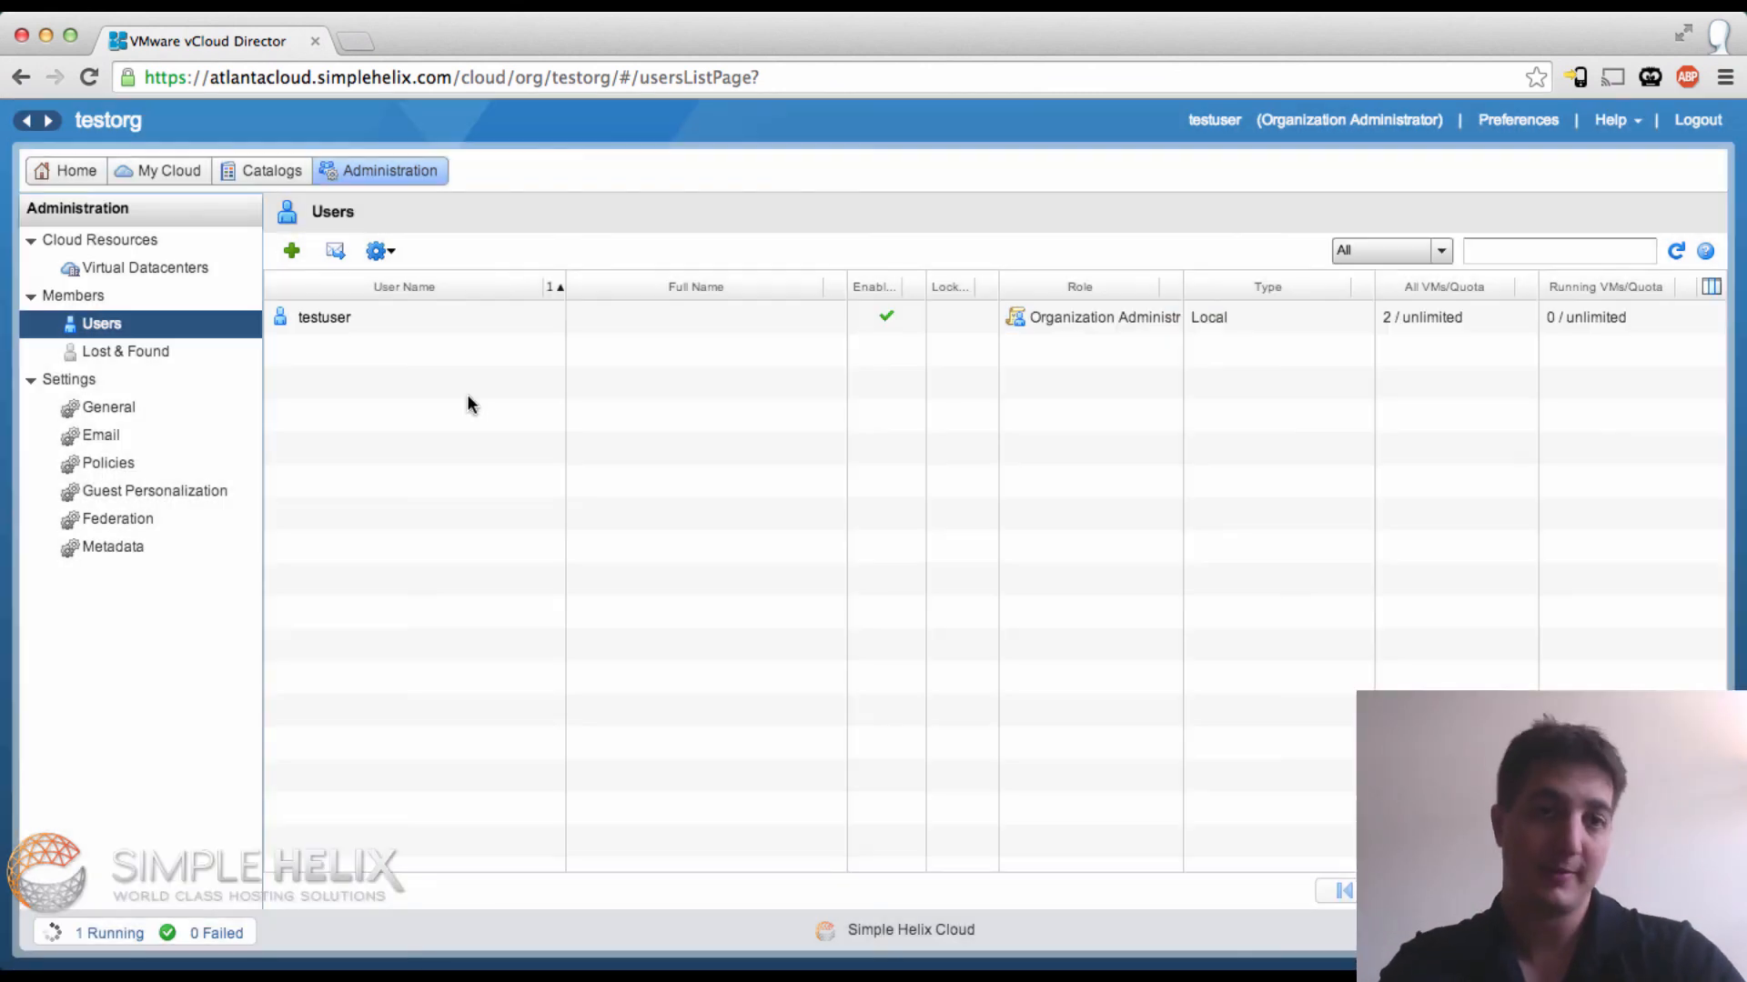